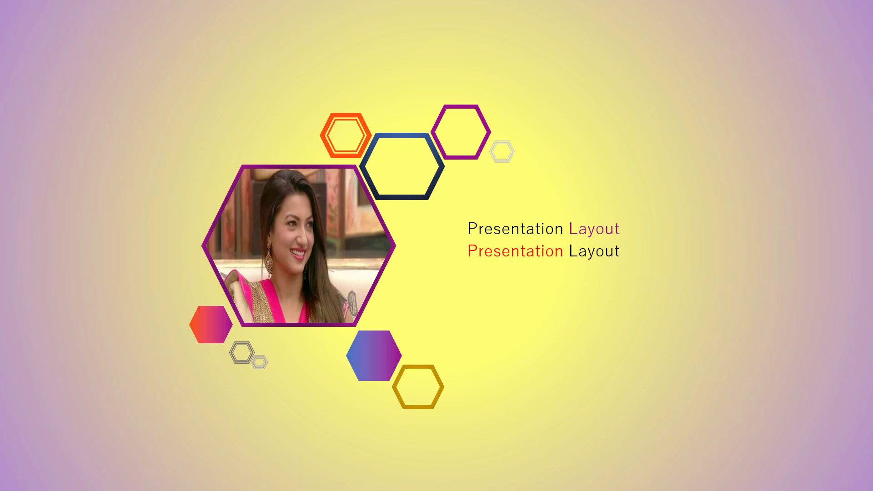
Step: End the slide show and return to Normal editing view
key("Escape")
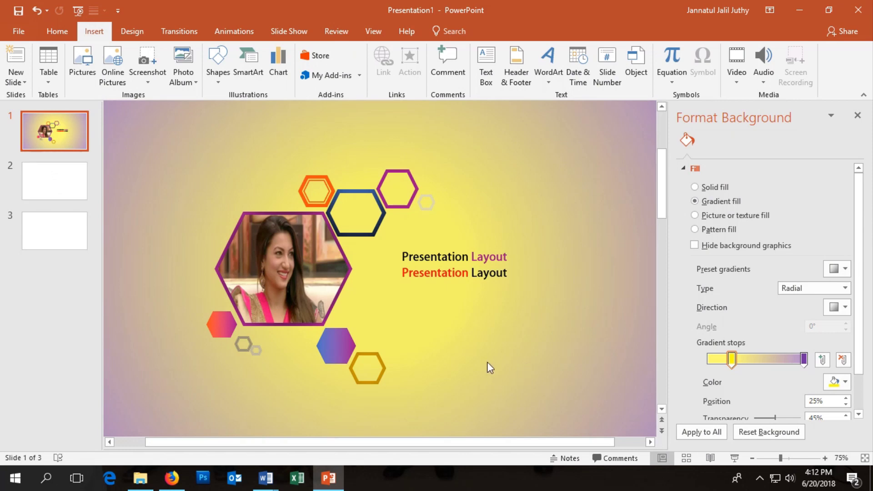
Step: Delete slide 3's empty title and text placeholders so only a blank slide remains
left_click(57, 228)
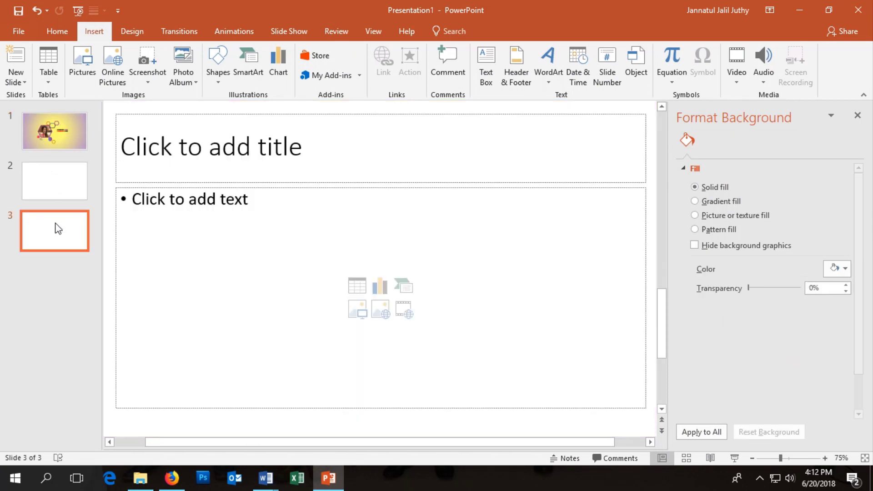
scroll(234, 224, "down", 3, "ctrl")
left_click(241, 215)
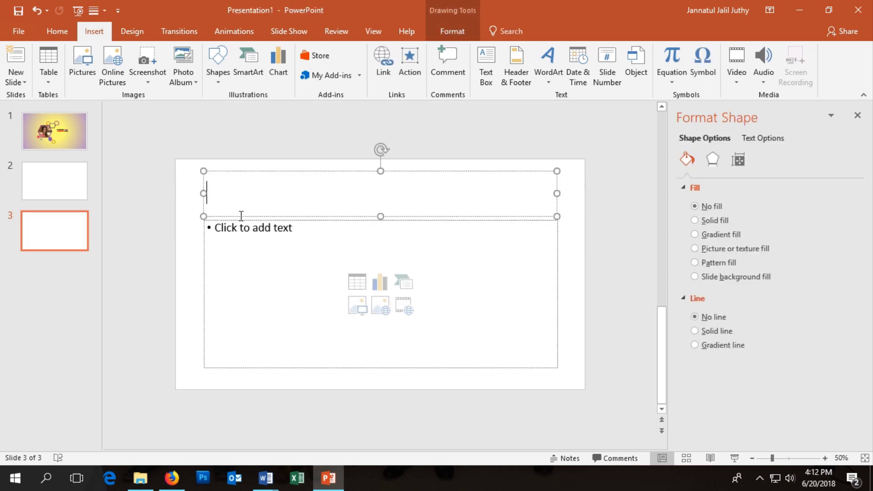
left_click(241, 218)
key("Delete")
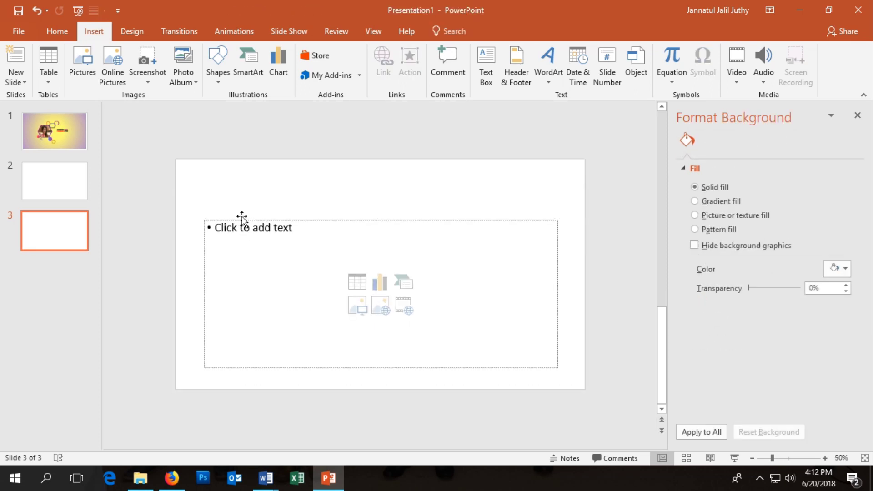
left_click(242, 218)
key("Delete")
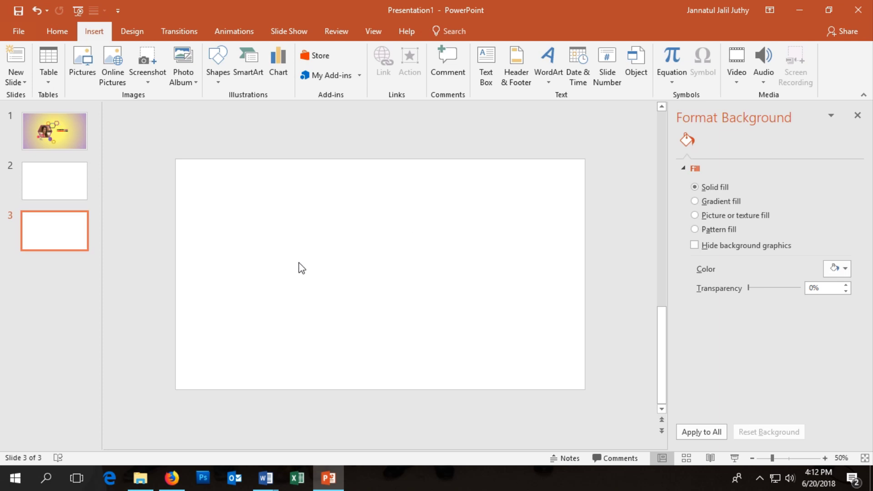
right_click(51, 225)
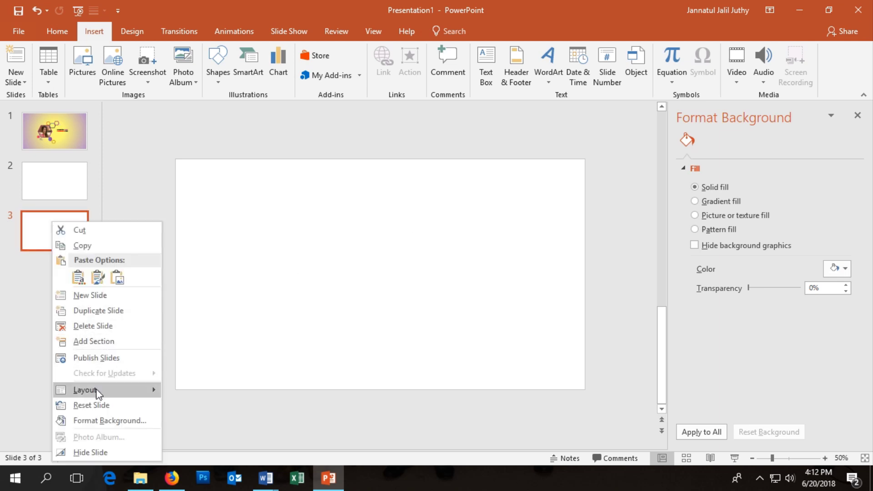
left_click(96, 419)
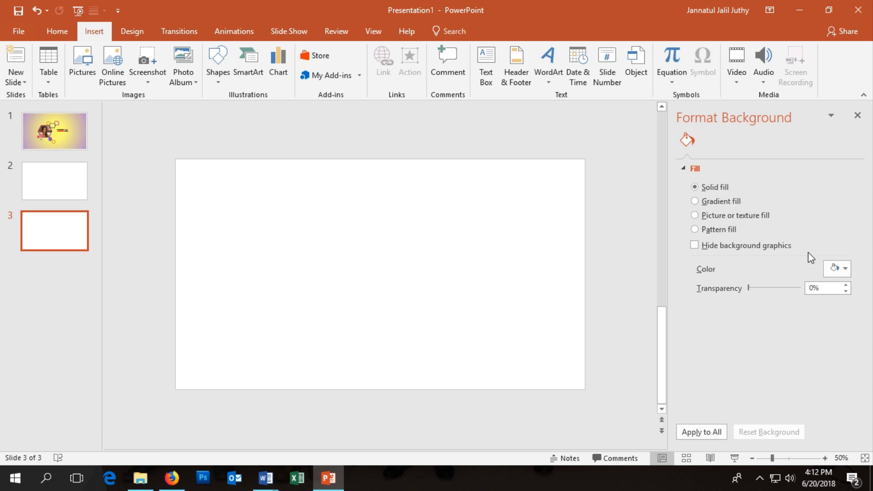
Step: Apply a radial gradient background, moving the yellow stop to about 10% and selecting the purple stop
left_click(837, 268)
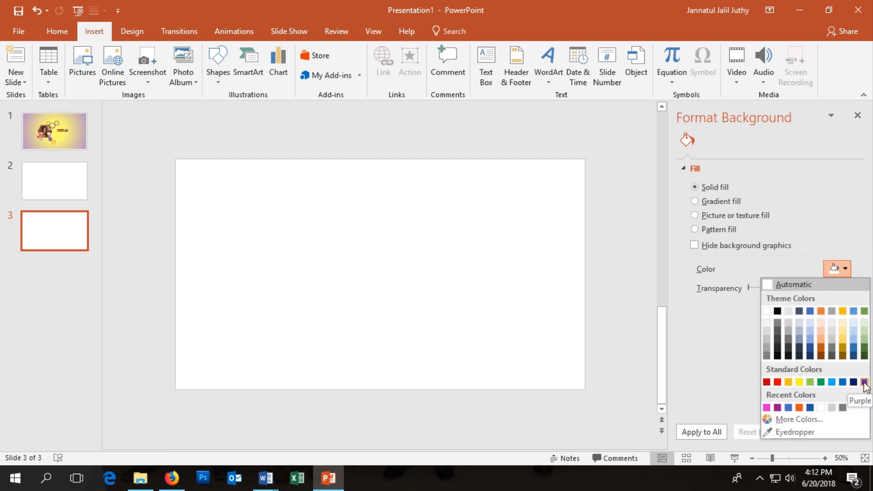
left_click(712, 201)
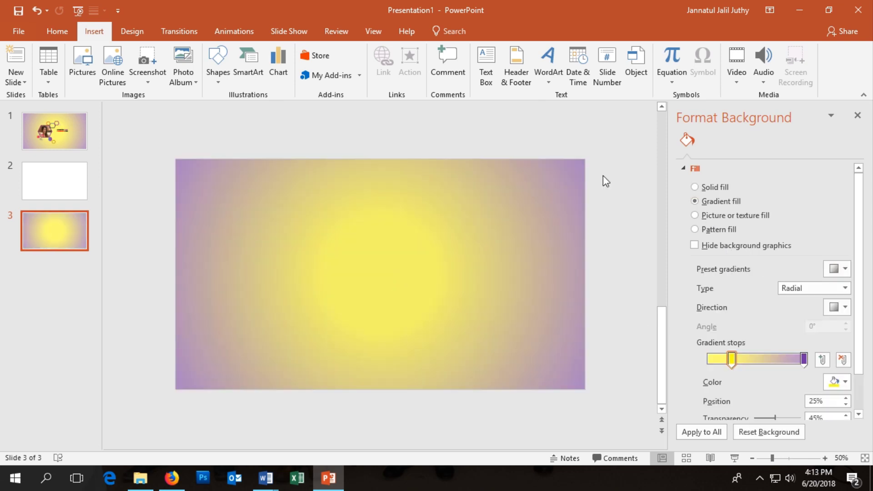
left_click(731, 359)
key("Left")
key("Left")
key("Left")
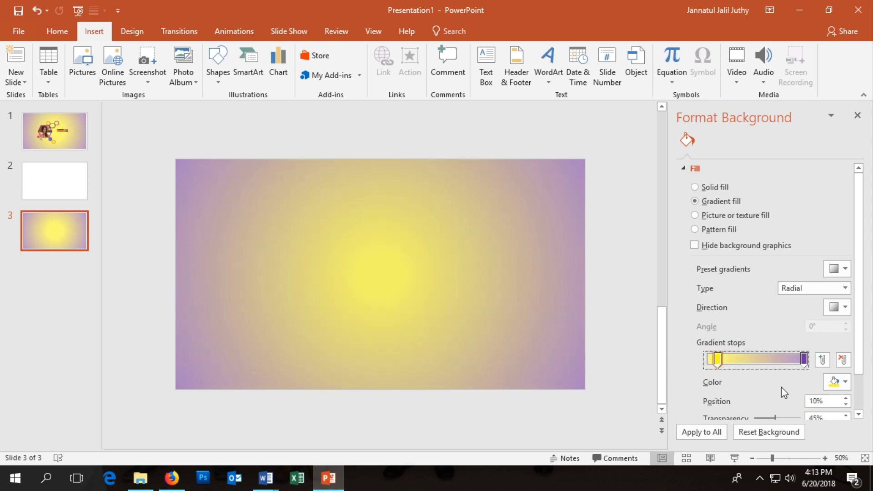
key("Left")
key("Right")
key("Right")
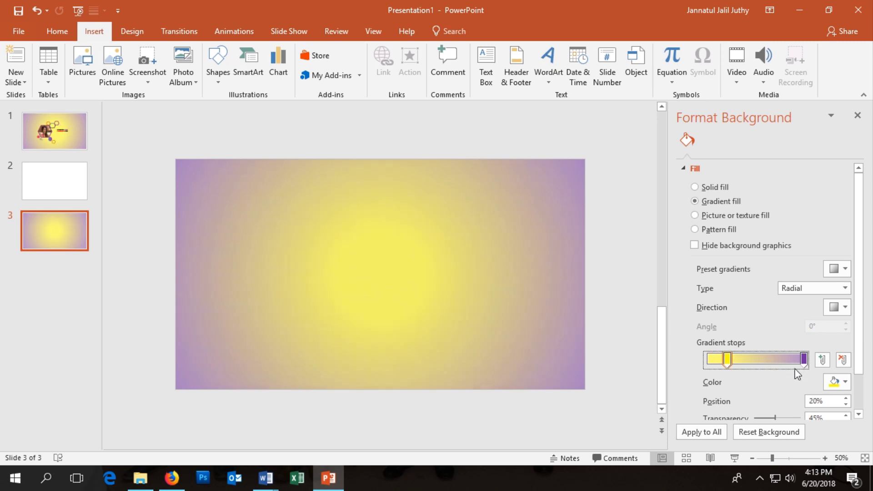
scroll(854, 318, "down", 2)
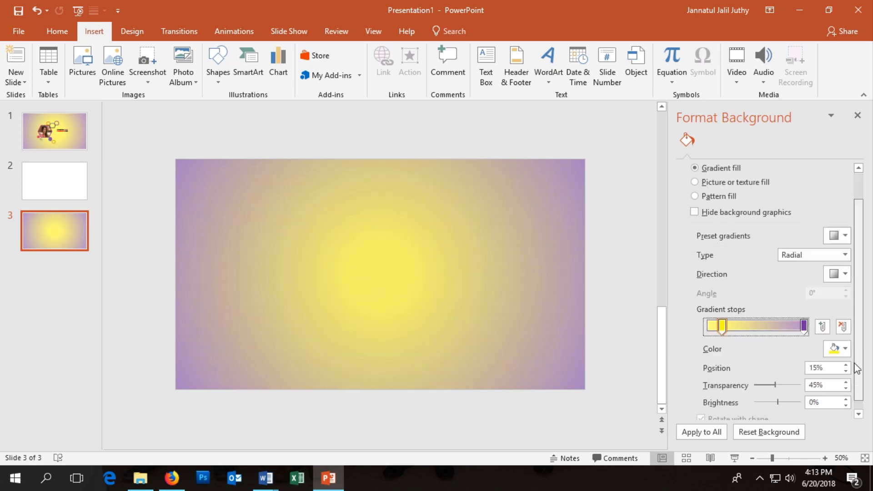
left_click(804, 316)
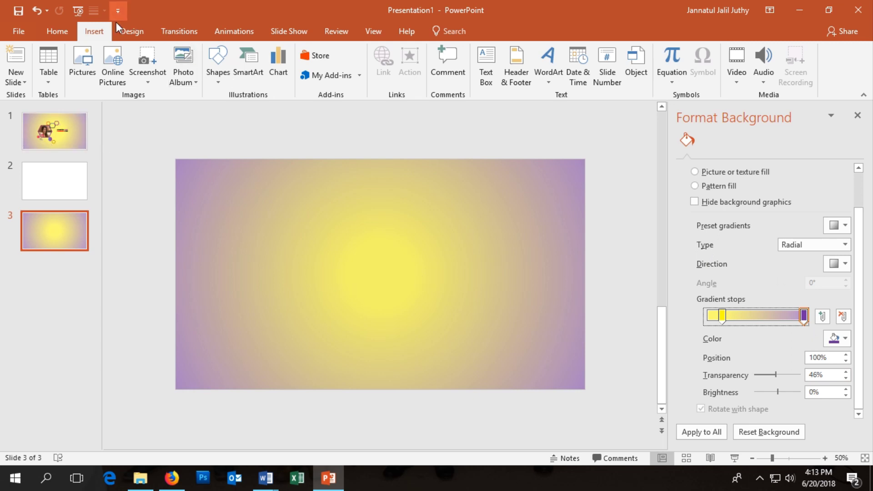
Step: Insert a Hexagon shape and draw it large on the left side of slide 3
left_click(124, 34)
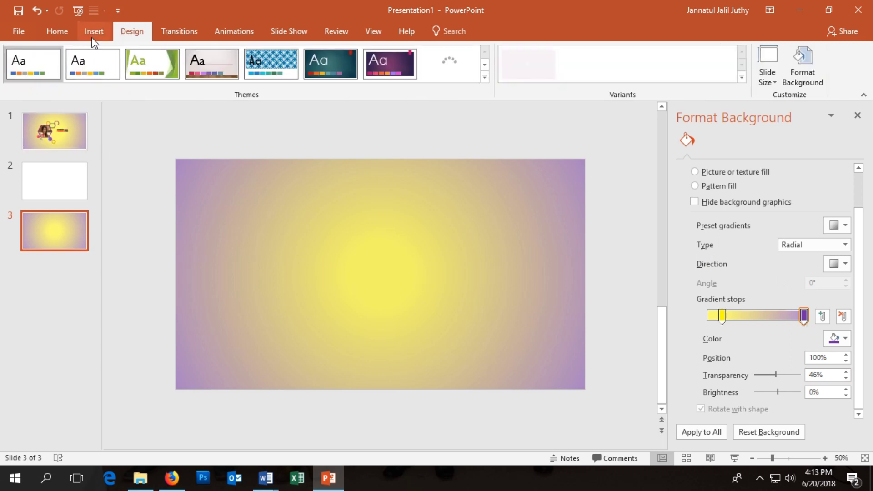
scroll(119, 60, "up", 1)
left_click(221, 72)
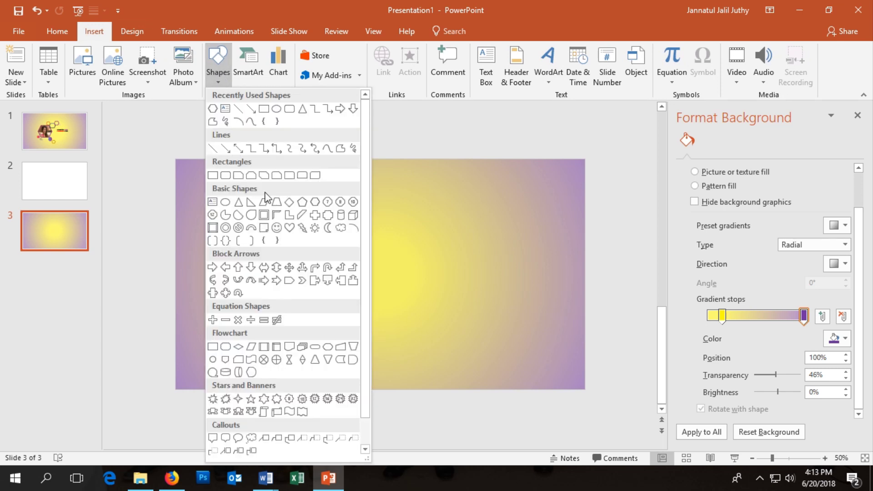
left_click(310, 203)
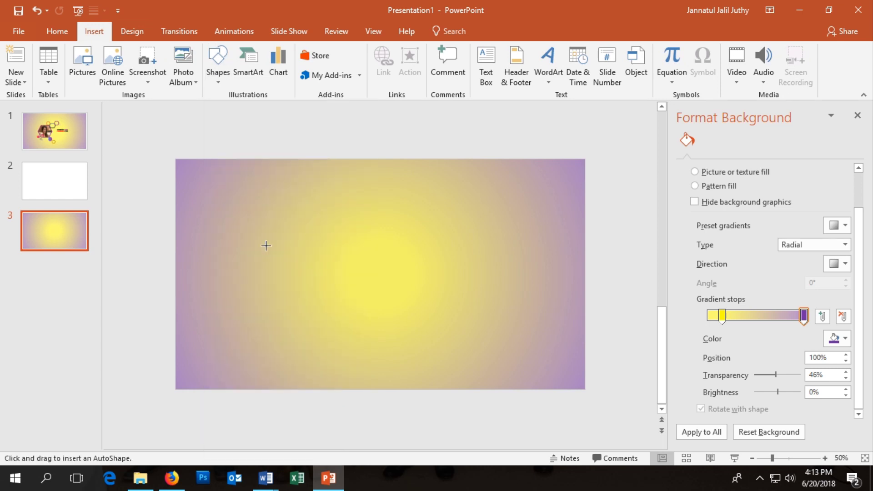
left_click_drag(262, 236, 354, 314)
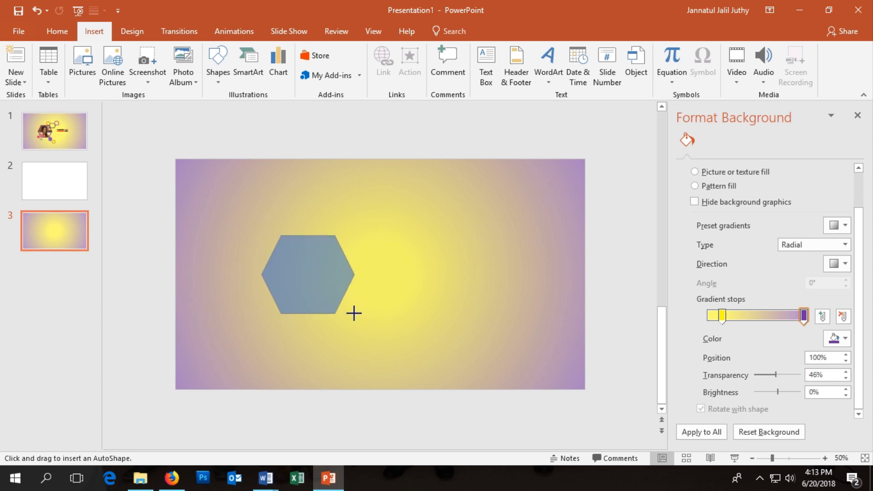
mouse_move(354, 313)
left_mouse_down()
mouse_move(373, 329)
mouse_move(387, 328)
left_mouse_up()
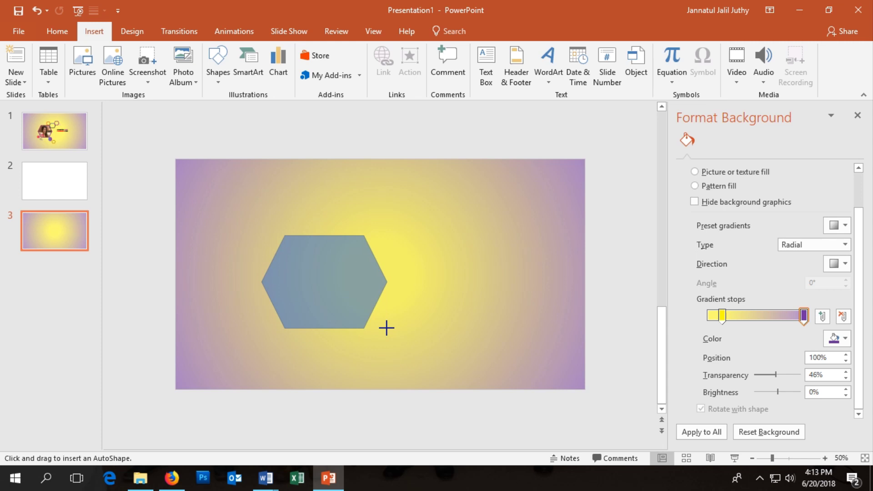
left_click_drag(336, 301, 306, 299)
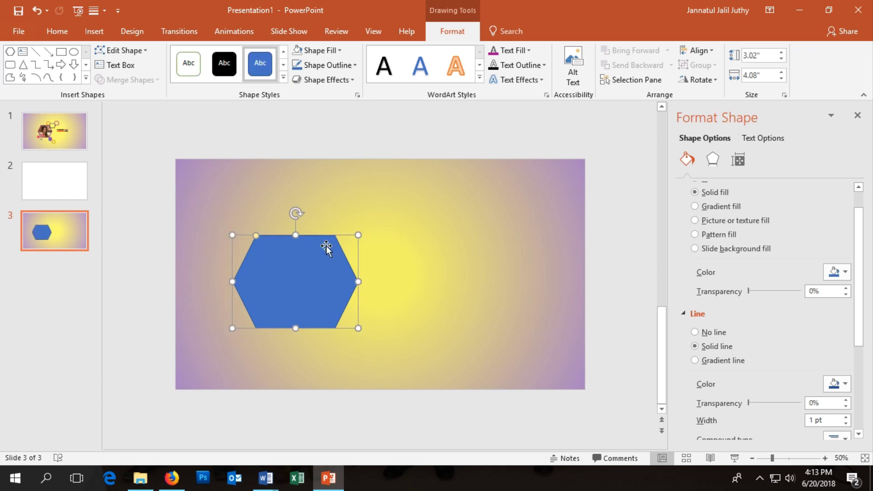
Step: Paste smaller hexagon copies and place them above-right of the large hexagon
key("ctrl+v")
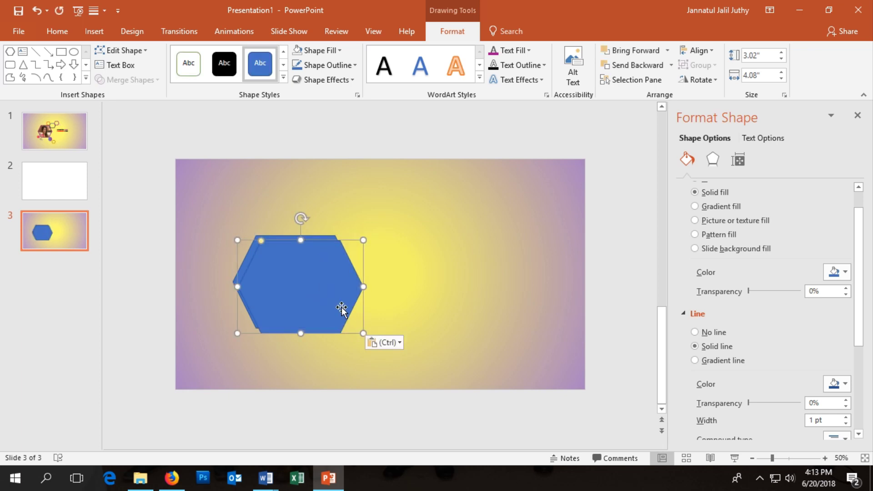
mouse_move(358, 328)
left_mouse_down()
mouse_move(261, 262)
mouse_move(329, 224)
mouse_move(401, 262)
mouse_move(372, 236)
mouse_move(371, 257)
left_mouse_up()
key("ctrl+z")
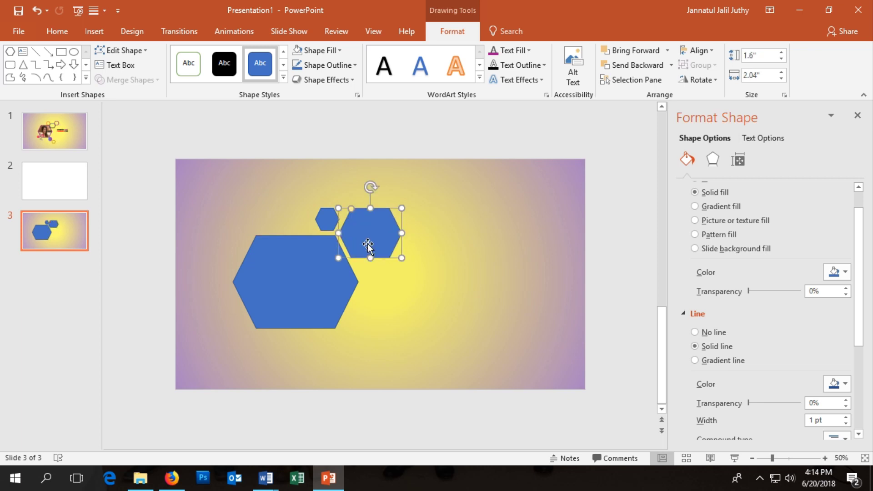
key("ctrl+v")
mouse_move(389, 246)
left_mouse_down()
mouse_move(443, 223)
mouse_move(410, 205)
mouse_move(460, 229)
left_mouse_up()
key("ctrl+v")
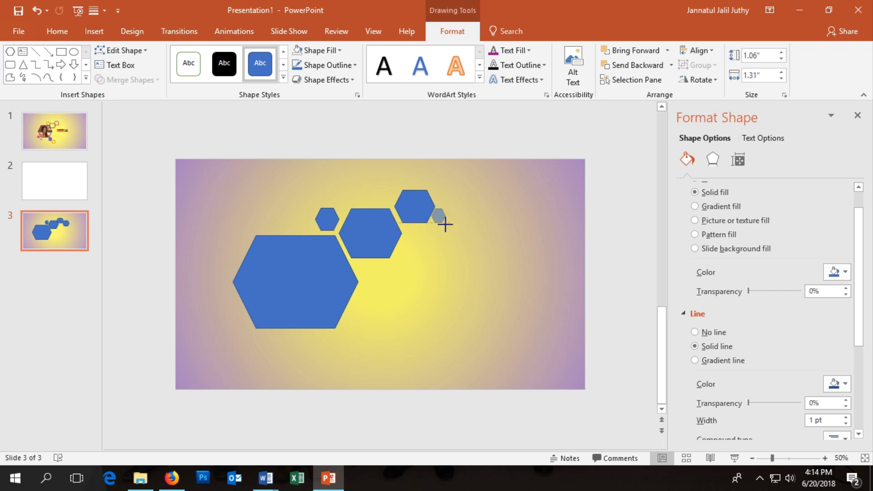
left_click_drag(461, 229, 438, 223)
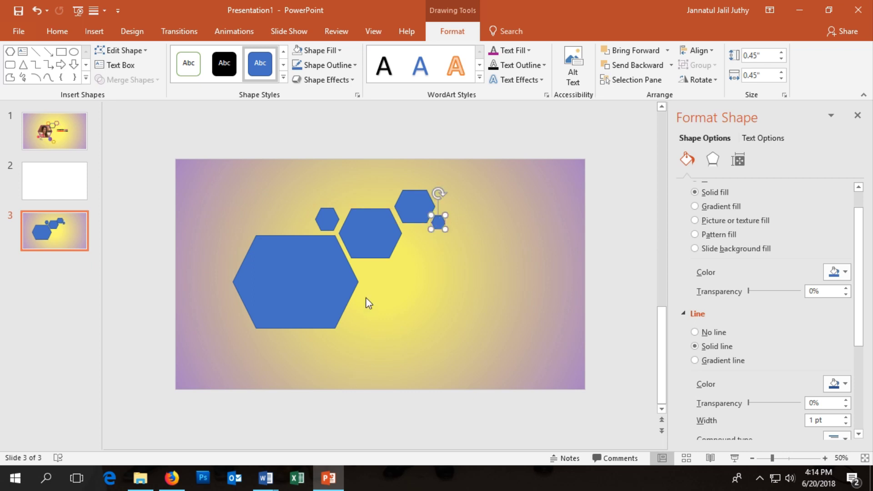
Step: Duplicate the small and tiny hexagons and move the copies below-left of the large one
left_click(321, 221)
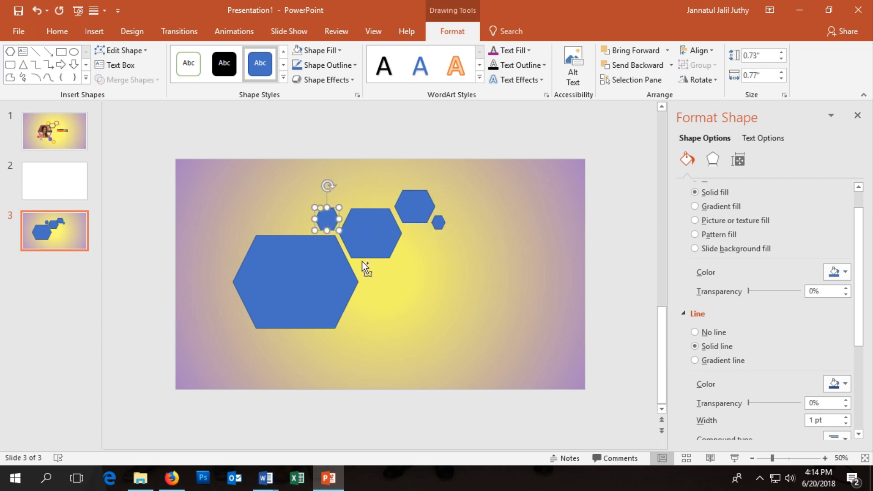
key("ctrl+d")
mouse_move(329, 228)
left_mouse_down()
mouse_move(262, 344)
mouse_move(284, 363)
mouse_move(264, 349)
left_mouse_up()
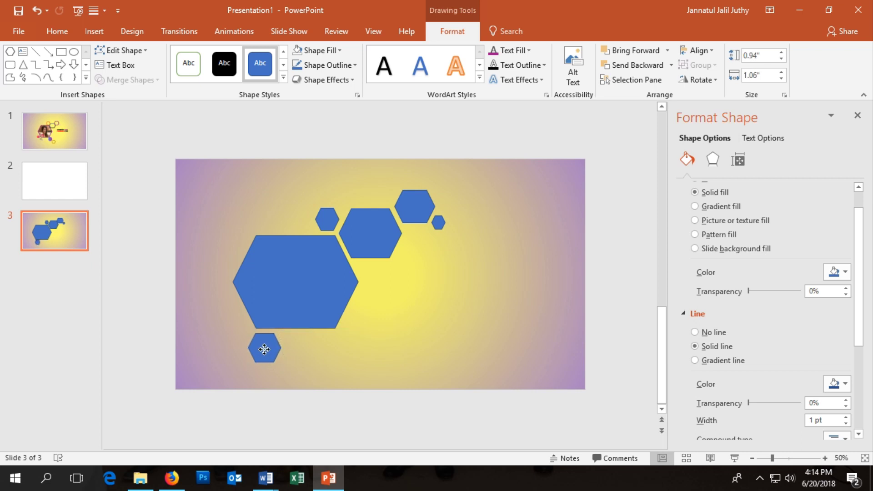
left_click(438, 222)
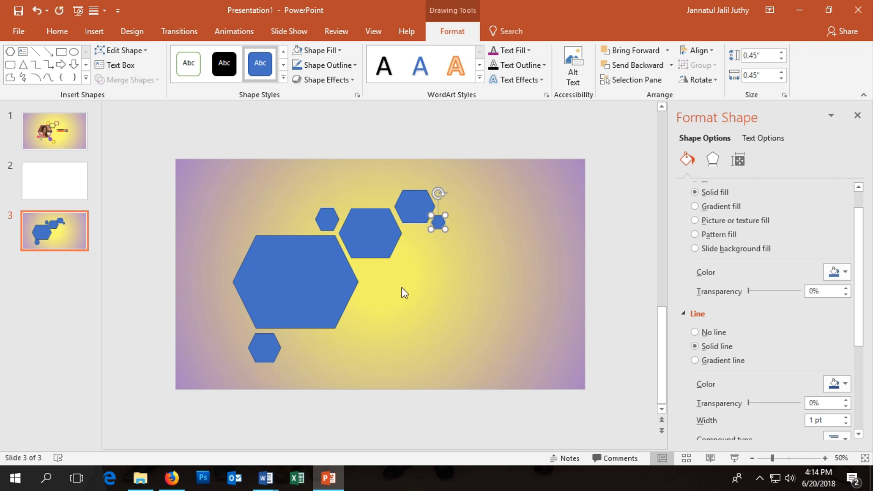
key("ctrl+c")
key("ctrl+v")
mouse_move(444, 230)
left_mouse_down()
mouse_move(289, 355)
mouse_move(304, 363)
left_mouse_up()
Step: Add two copies of the middle hexagon at the cluster's lower right, shrinking the newest one
left_click(371, 353)
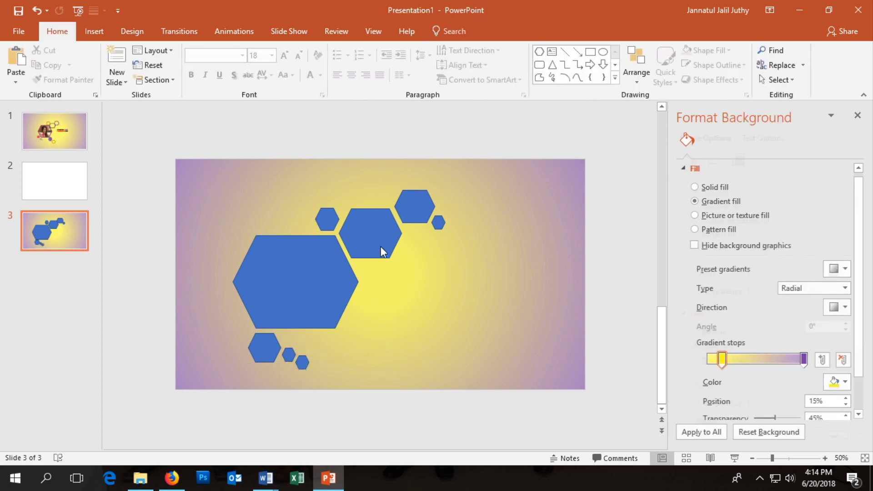
left_click(382, 249)
key("ctrl+v")
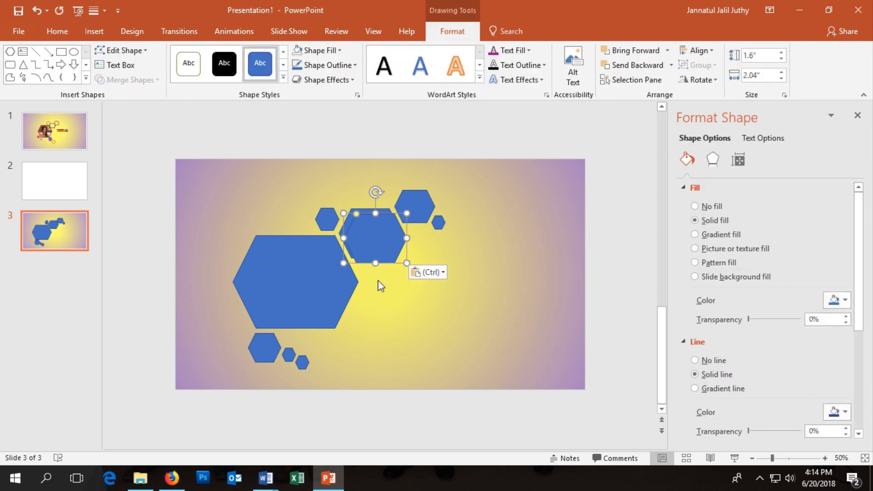
mouse_move(372, 245)
left_mouse_down()
mouse_move(368, 339)
mouse_move(410, 350)
mouse_move(400, 364)
left_mouse_up()
key("ctrl+v")
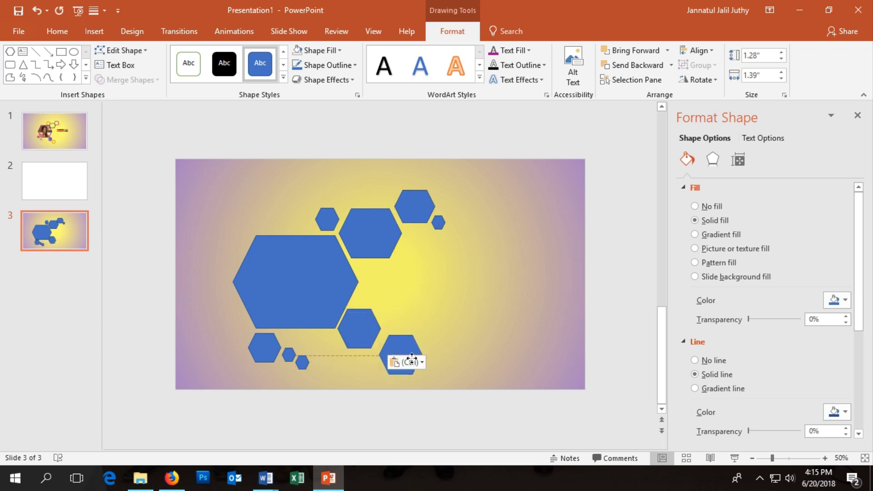
mouse_move(400, 364)
left_mouse_down()
mouse_move(413, 340)
mouse_move(406, 349)
left_mouse_up()
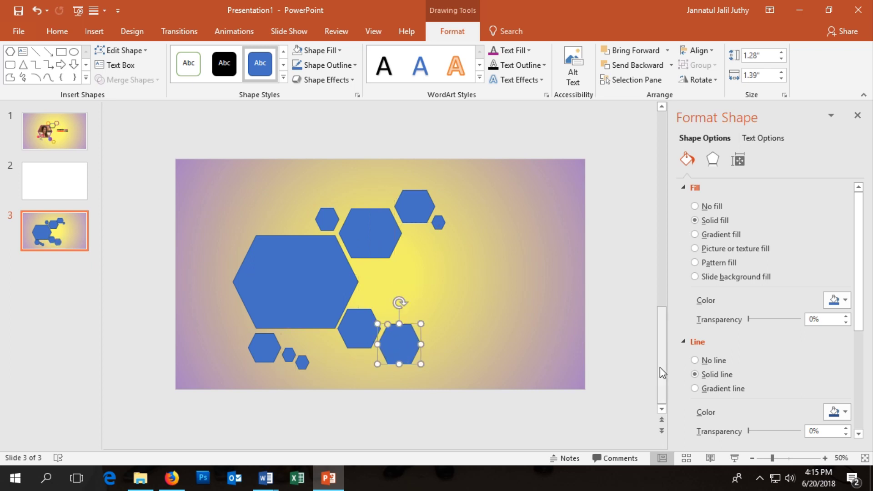
key("Left")
key("Left")
key("Down")
key("Down")
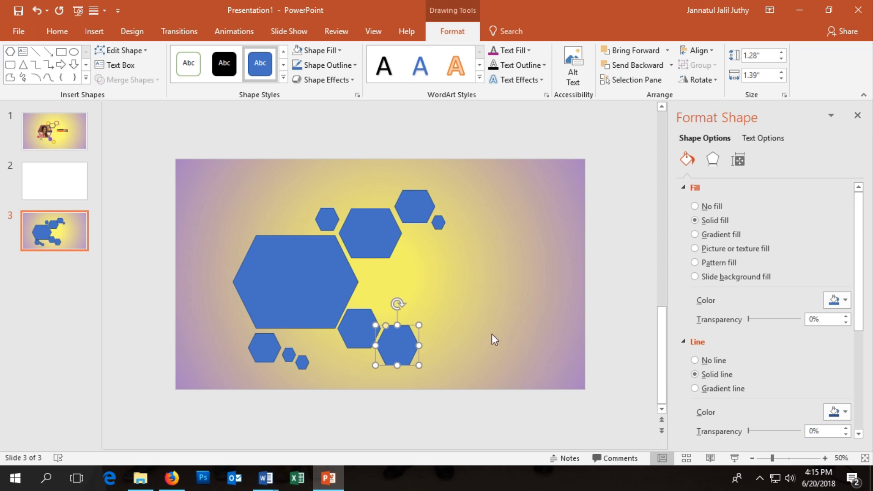
key("Down")
left_click_drag(419, 366, 406, 355)
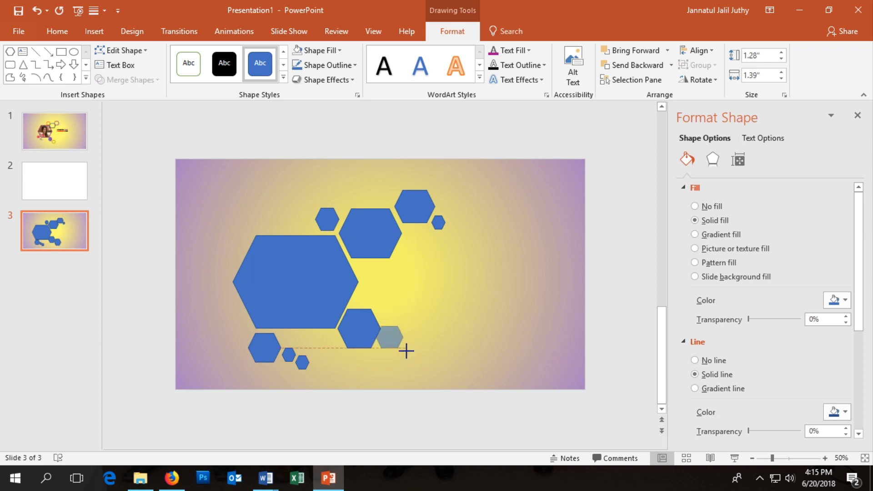
left_click_drag(406, 352, 396, 351)
Step: Shrink the top medium hexagon and nudge the upper-right hexagons in closer to it
left_click(383, 247)
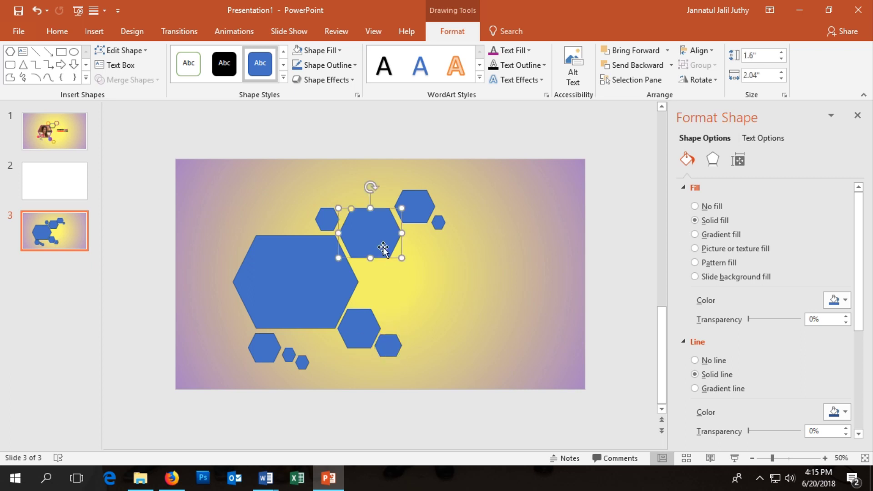
left_click_drag(399, 256, 389, 248)
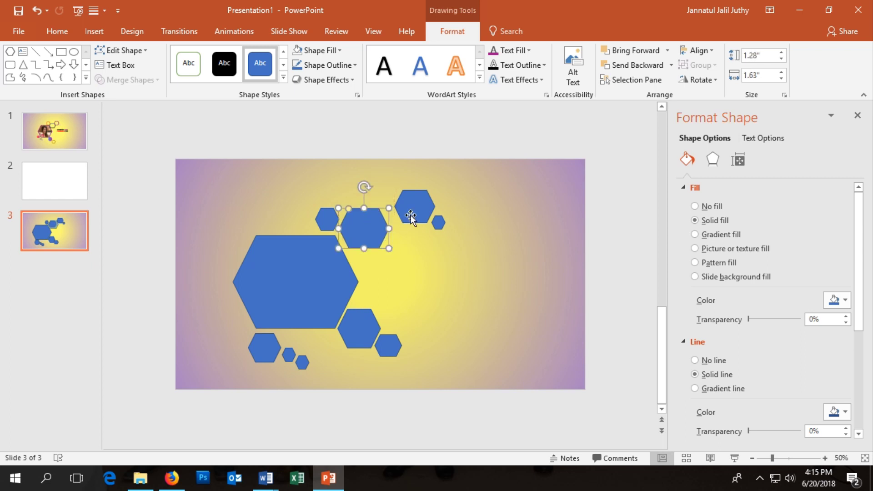
mouse_move(411, 215)
left_mouse_down()
mouse_move(399, 213)
mouse_move(430, 219)
left_mouse_up()
key("Left")
key("Left")
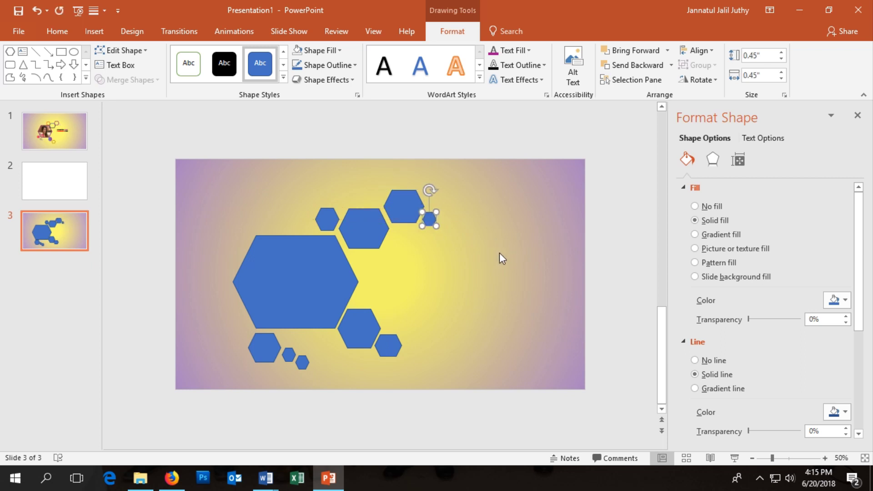
left_click(411, 218)
key("Left")
key("Left")
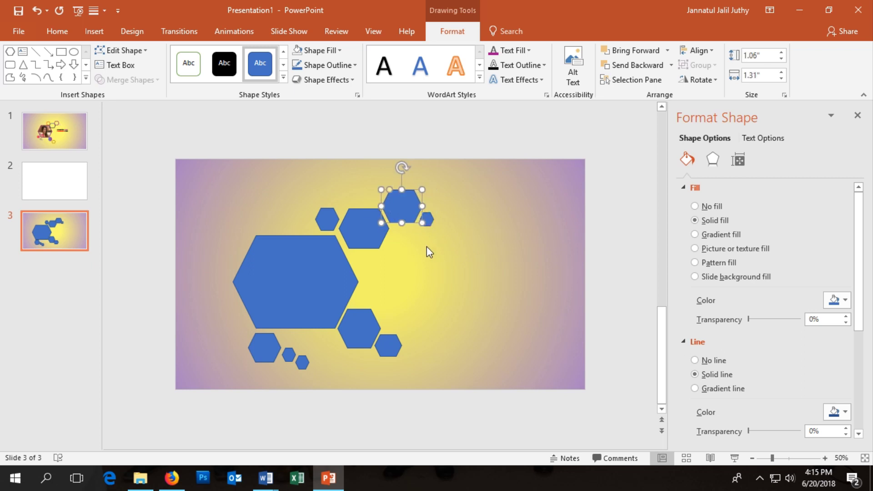
key("Left")
key("Right")
key("Right")
key("Down")
left_click(414, 238)
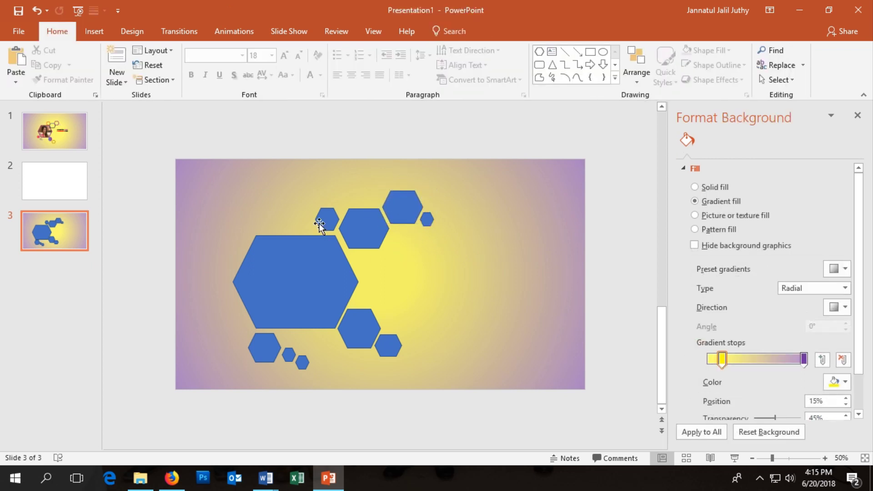
Step: Nudge the small top-left and medium hexagons down and make the large hexagon slightly taller
left_click(326, 220)
key("Right")
key("Right")
key("Down")
key("Down")
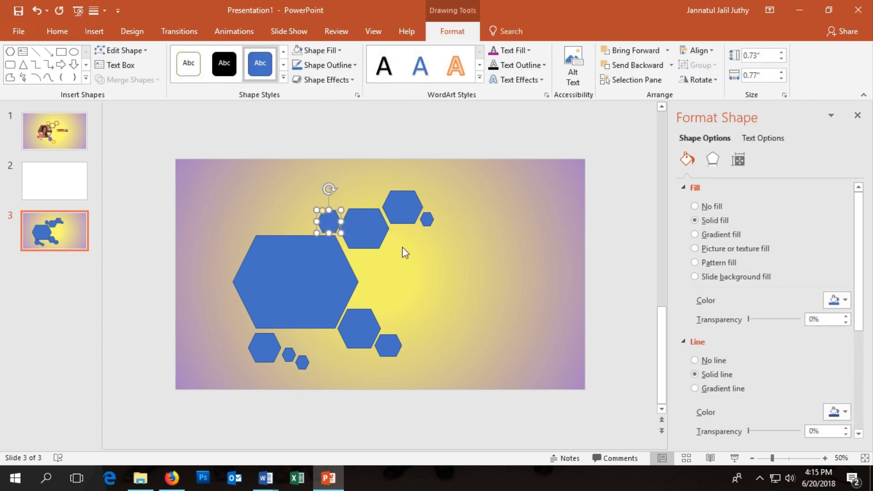
left_click(386, 254)
left_click(365, 235)
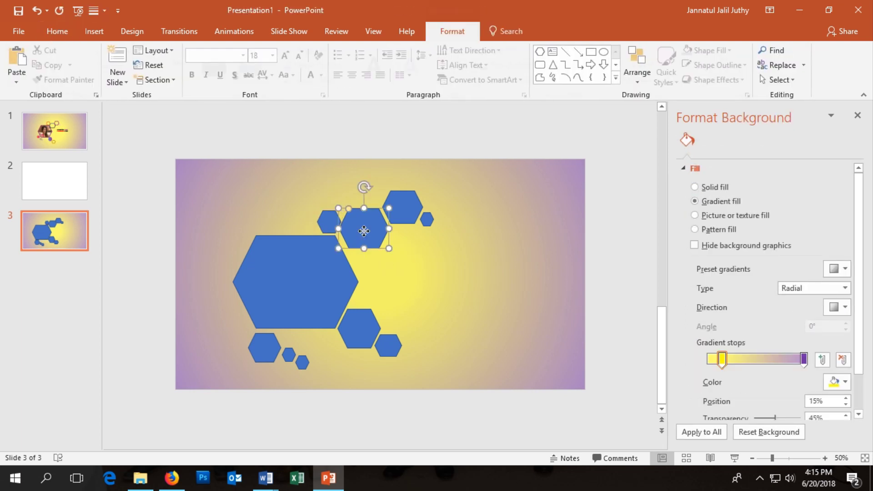
key("Down")
key("Down")
key("Down")
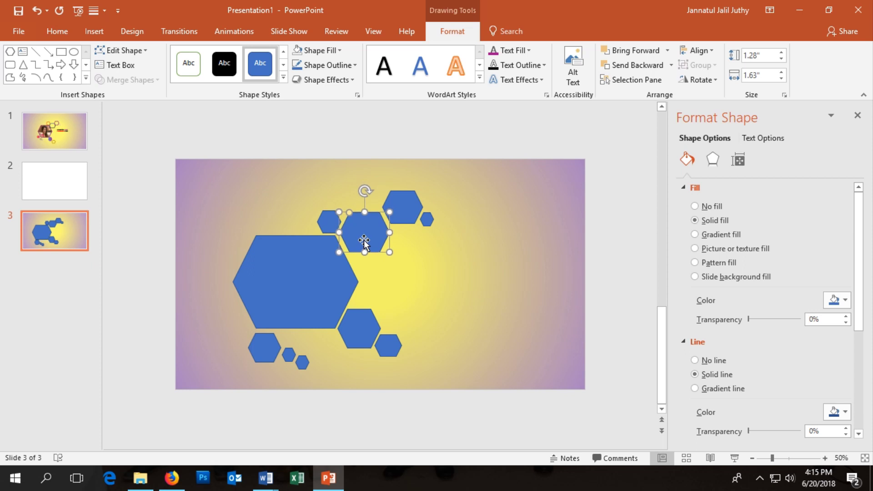
key("Down")
left_click(411, 279)
left_click(354, 281)
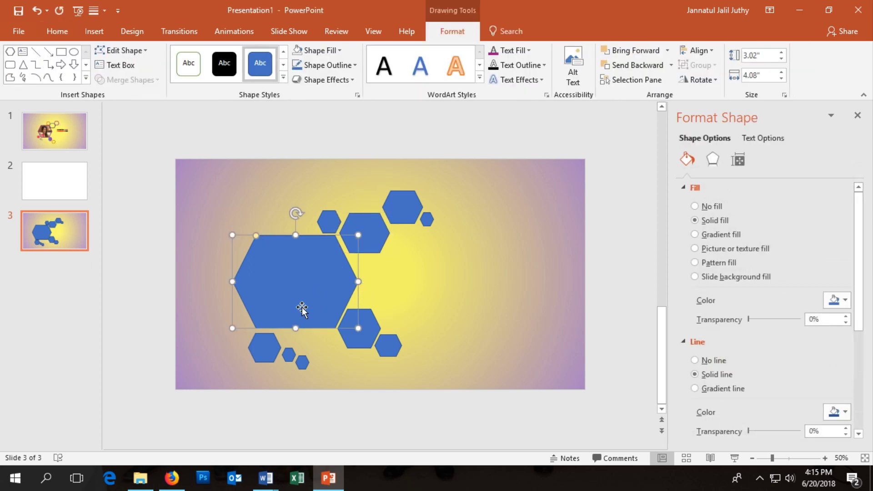
left_click_drag(297, 329, 297, 330)
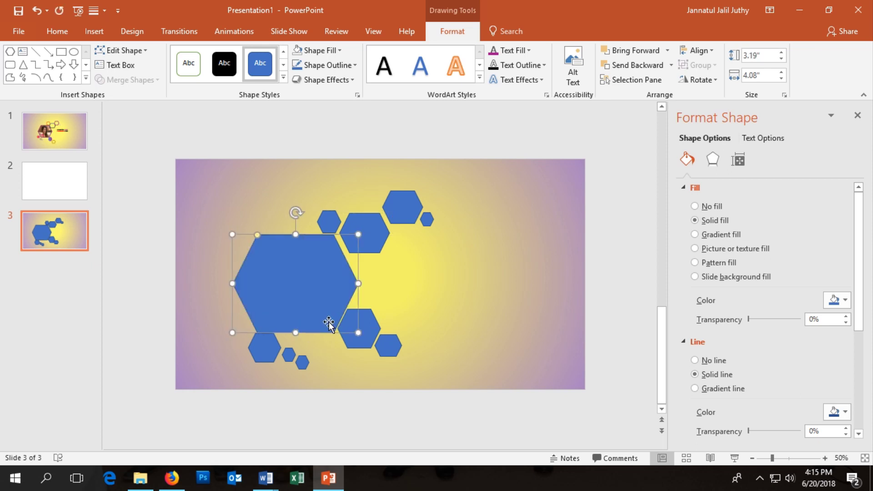
Step: Nudge the small top-left hexagon up and right, and undo a trial move of the large hexagon
left_click(327, 222)
key("Up")
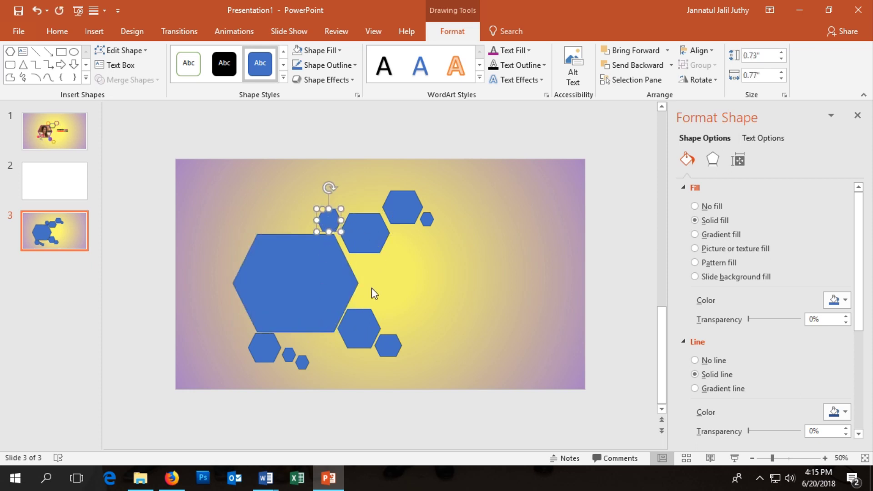
key("Right")
key("Right")
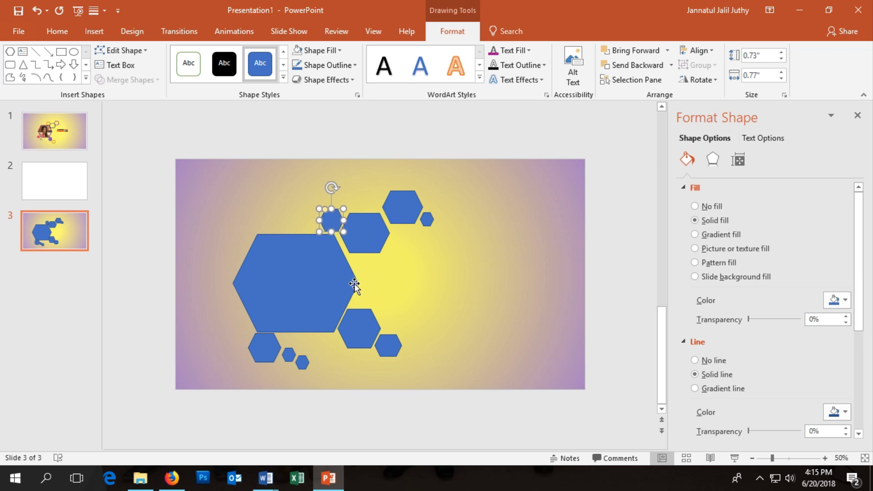
key("Escape")
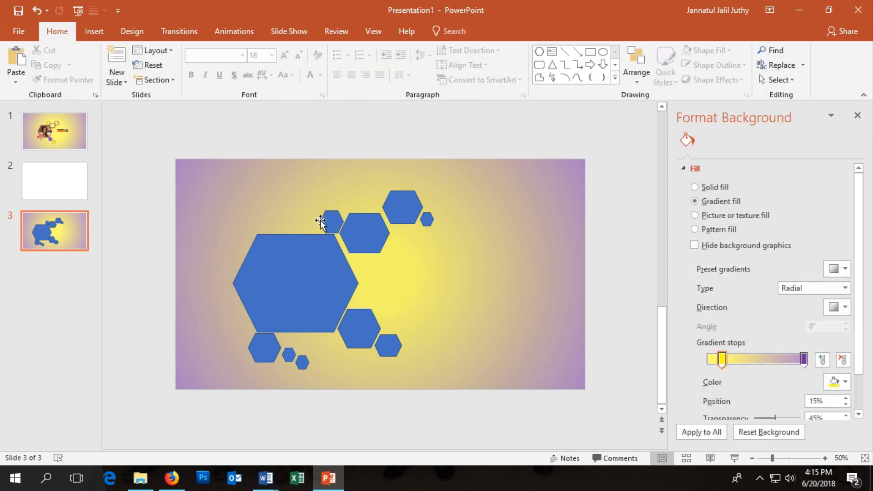
left_click(346, 291)
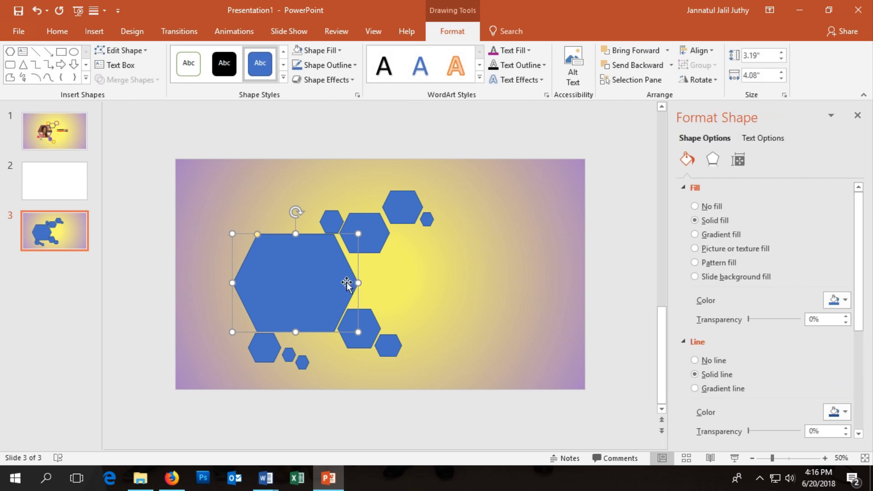
key("Right")
key("Right")
key("Right")
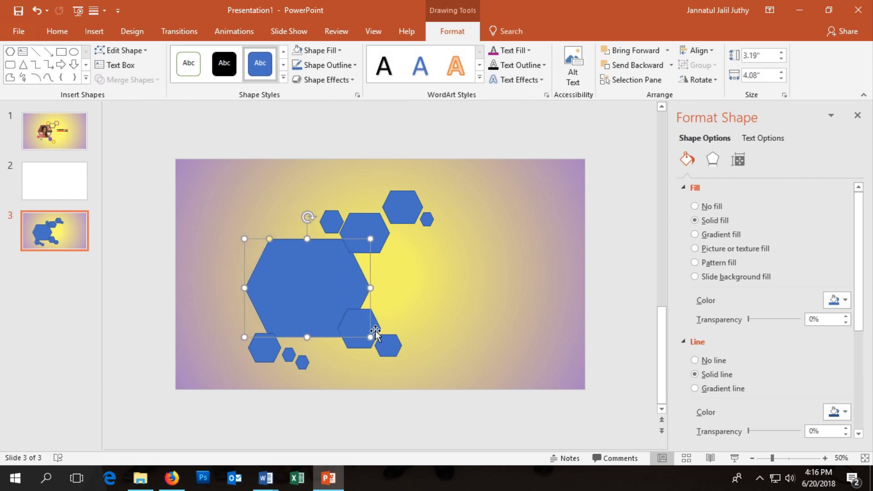
left_click_drag(323, 293, 317, 285)
key("ctrl+z")
key("ctrl+z")
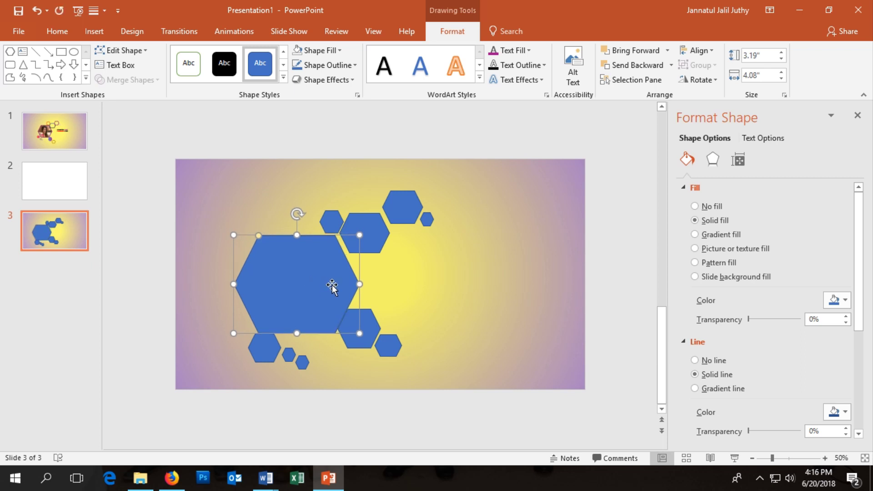
key("ctrl+z")
Step: Lower the top hexagon slightly and nudge and shrink the small bottom-left hexagon
left_click(375, 329)
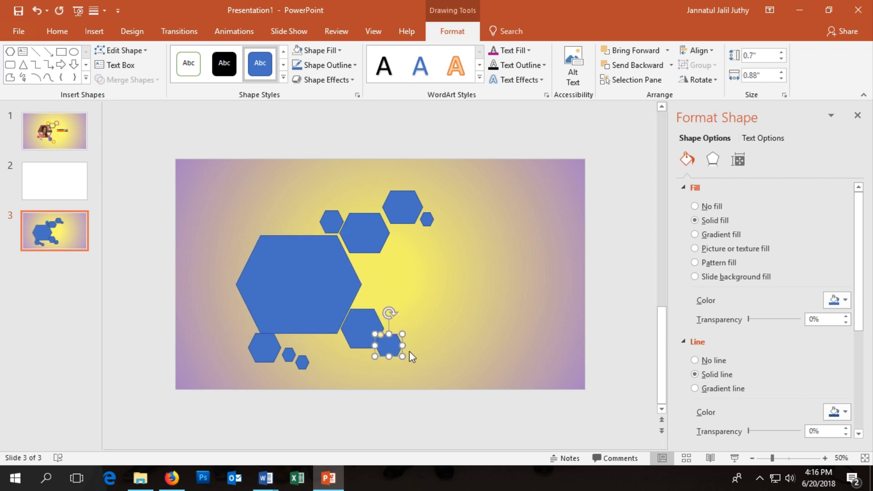
left_click(434, 314)
left_click_drag(401, 218, 402, 220)
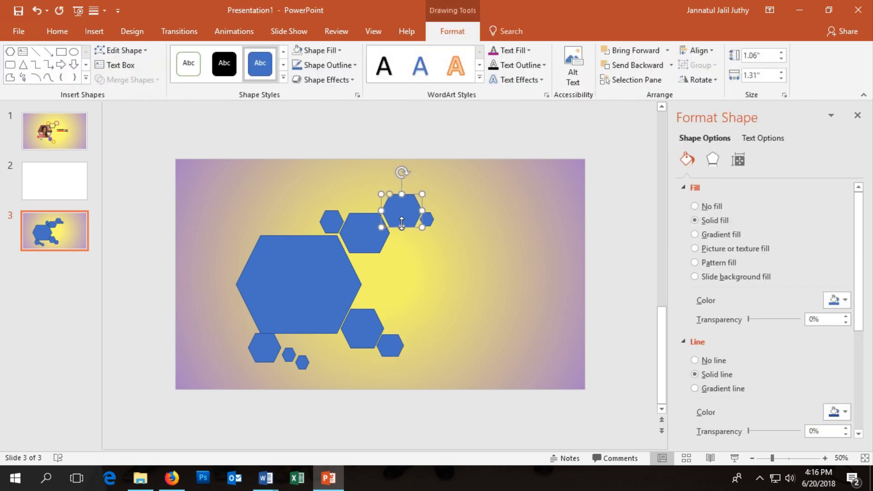
left_click(429, 220)
left_click(437, 241)
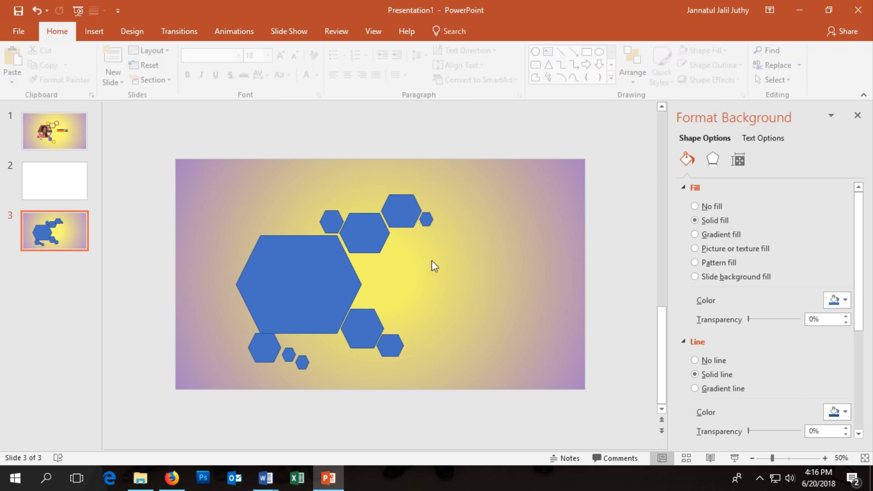
left_click(262, 355)
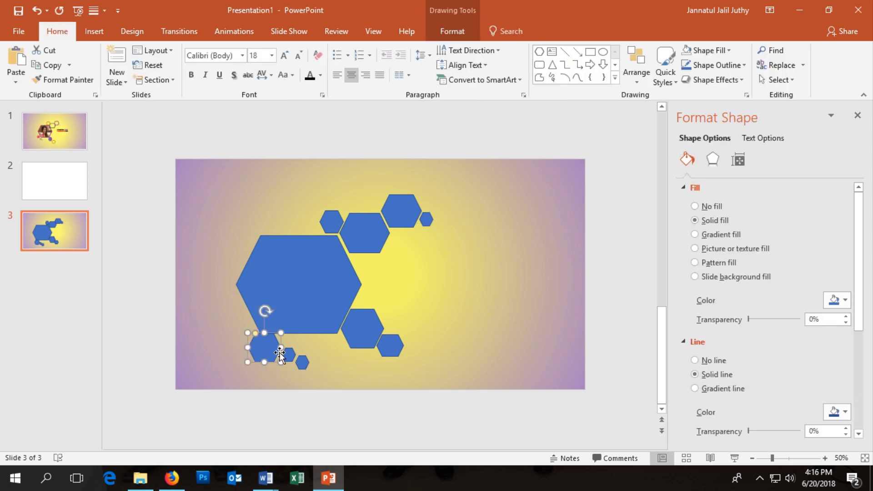
key("Right")
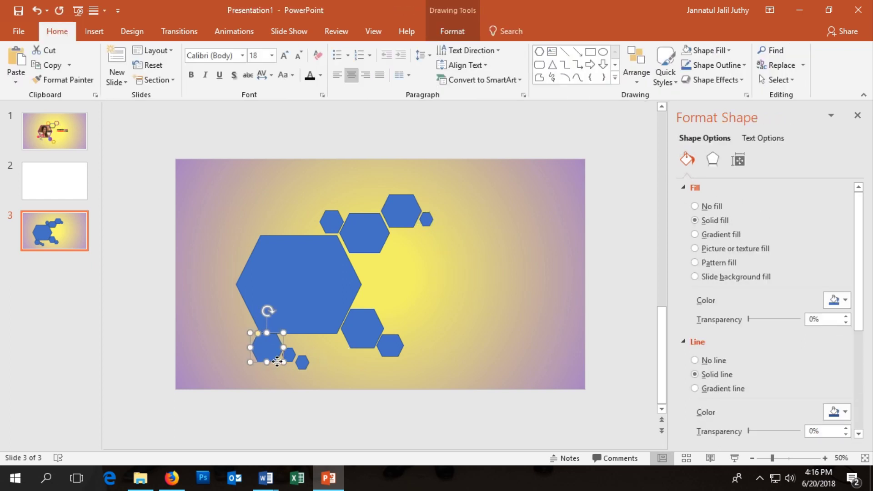
left_click_drag(277, 362, 273, 356)
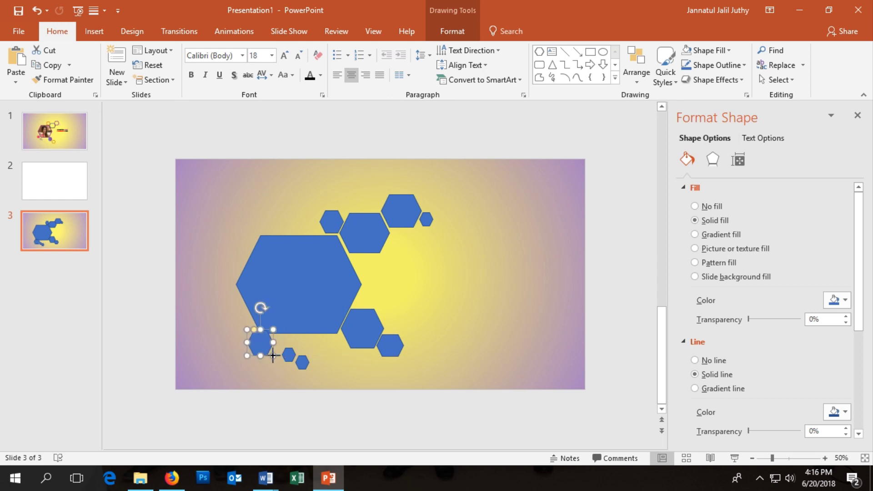
key("ctrl+z")
key("ctrl+y")
key("ctrl+z")
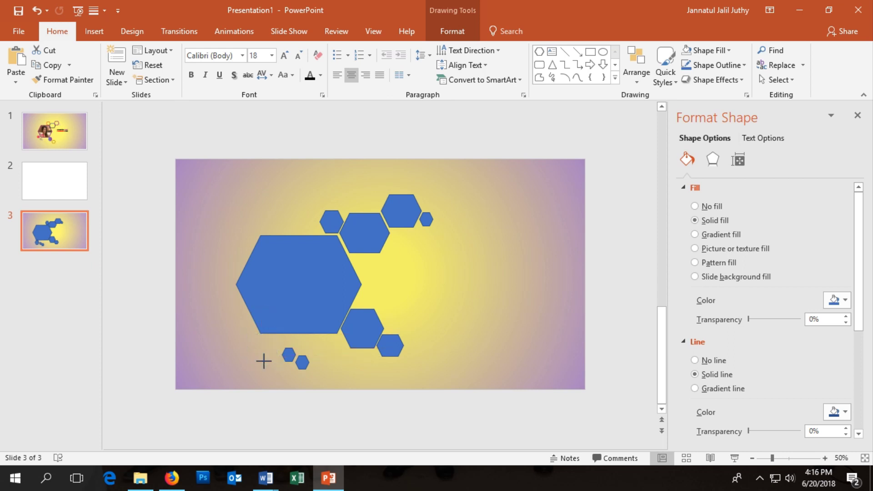
key("ctrl+y")
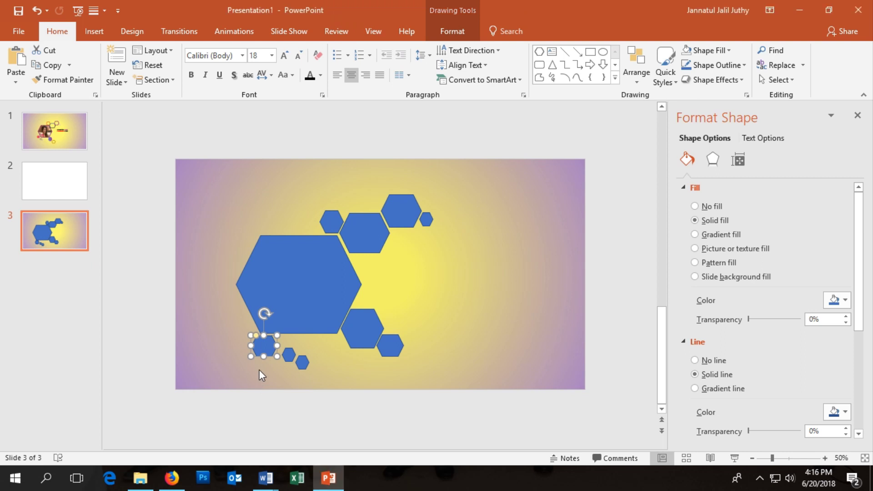
Step: Lower the hexagon beside the large one toward the cluster's bottom right
left_click(278, 366)
left_click(264, 346)
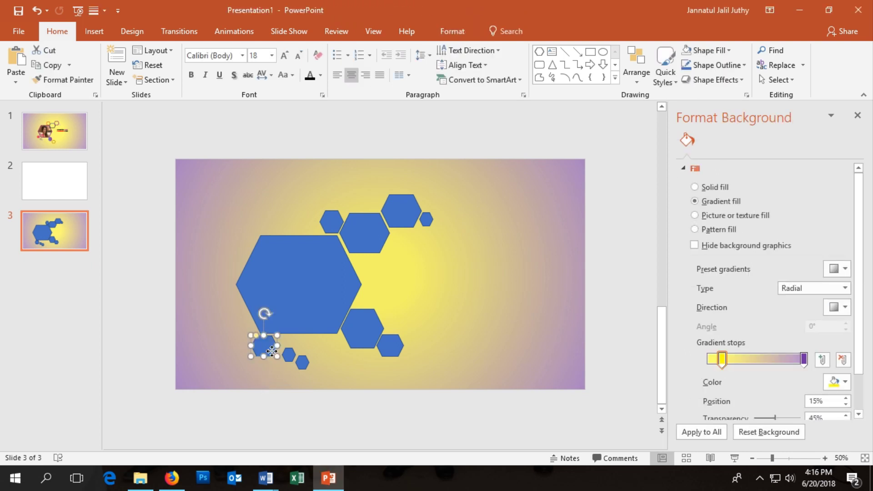
left_click(324, 380)
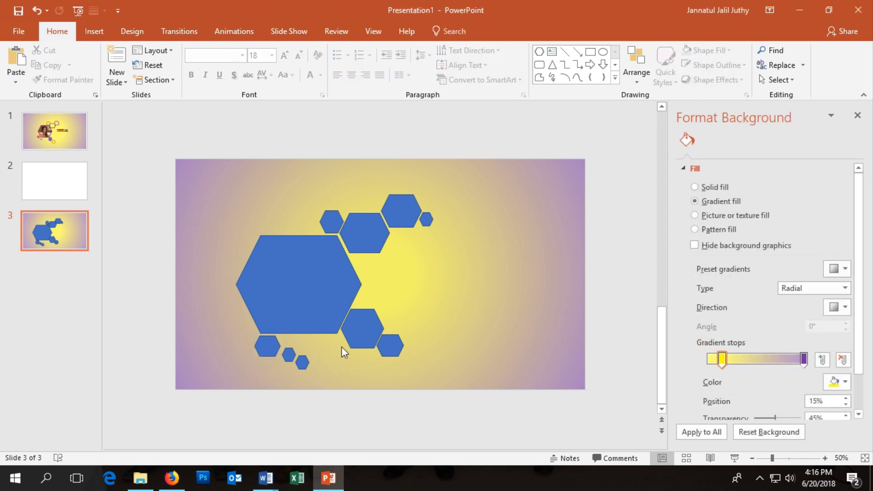
left_click_drag(363, 330, 392, 356)
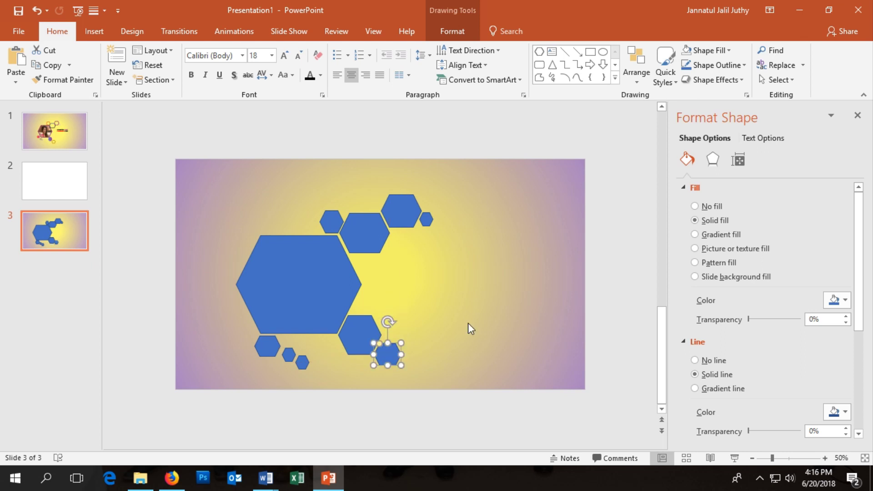
left_click(473, 323)
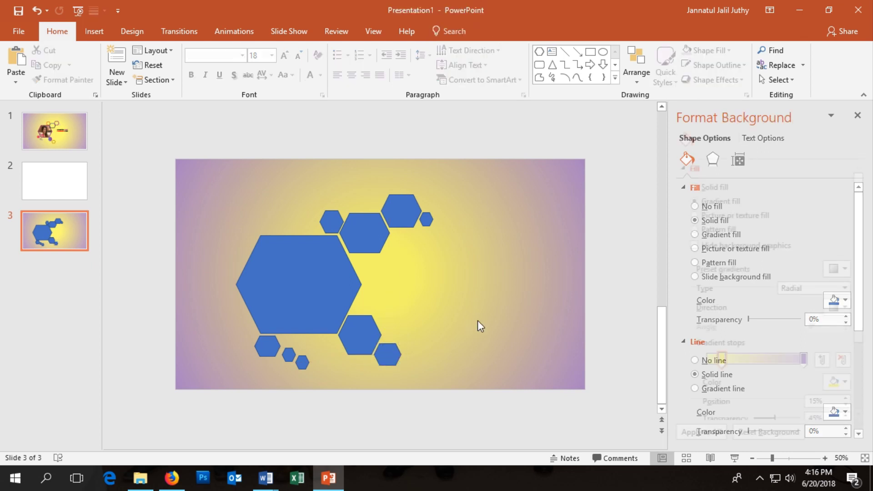
left_click(284, 288)
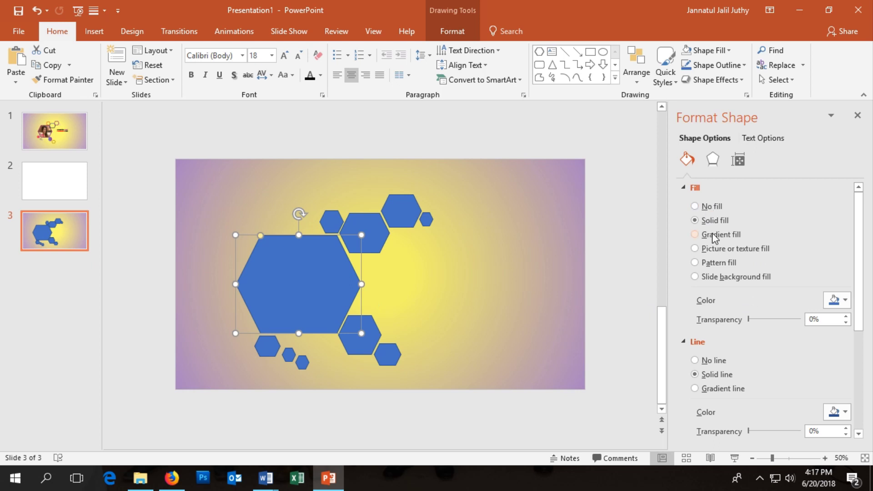
Step: Fill the large hexagon with a photo
left_click(711, 249)
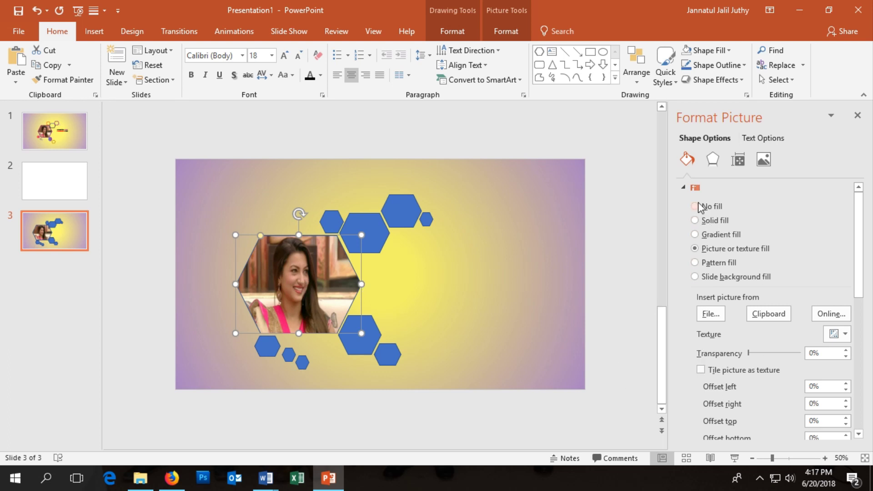
left_click(686, 190)
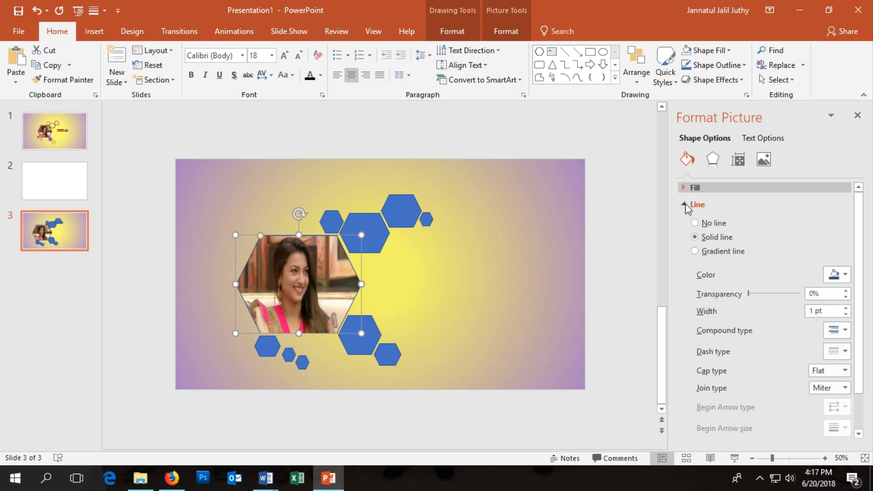
scroll(711, 353, "down", 1)
scroll(711, 370, "down", 1)
scroll(711, 370, "up", 3)
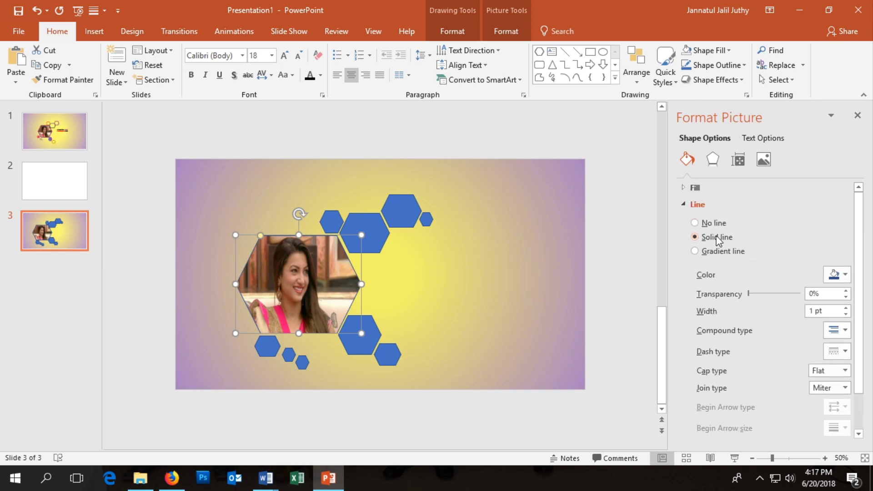
Step: Make the photo hexagon's outline a purple triple line
left_click(844, 275)
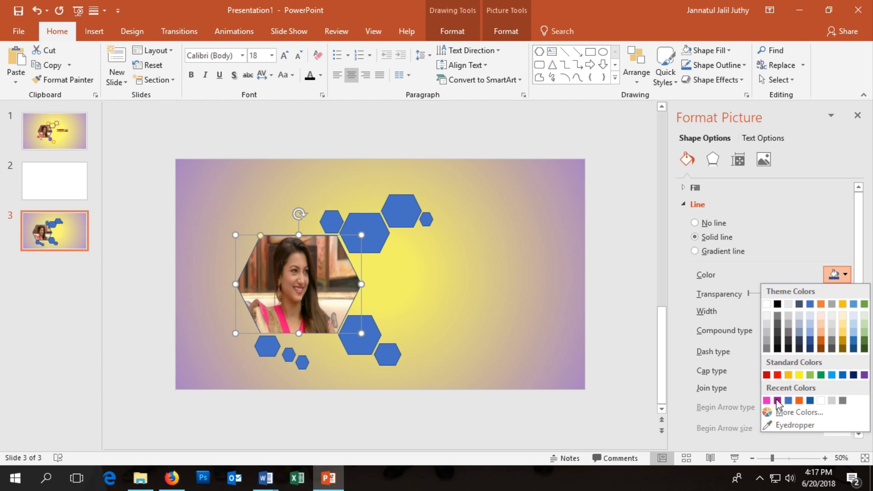
left_click(778, 401)
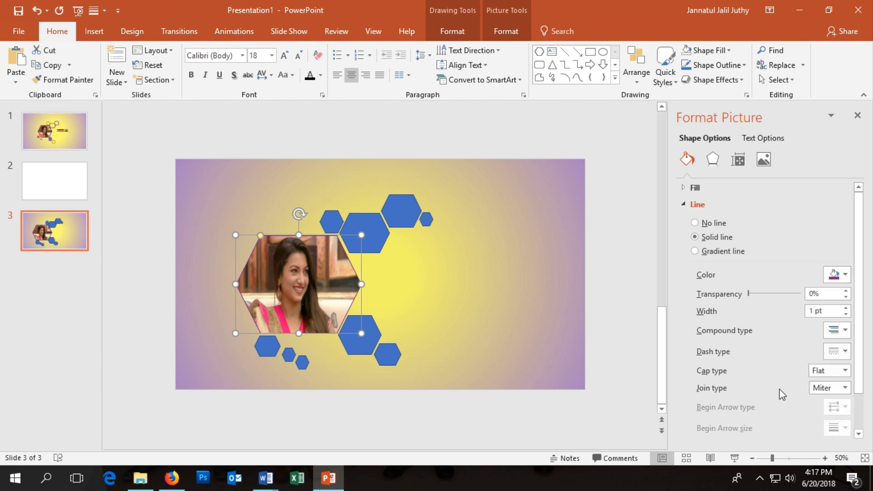
left_click(845, 330)
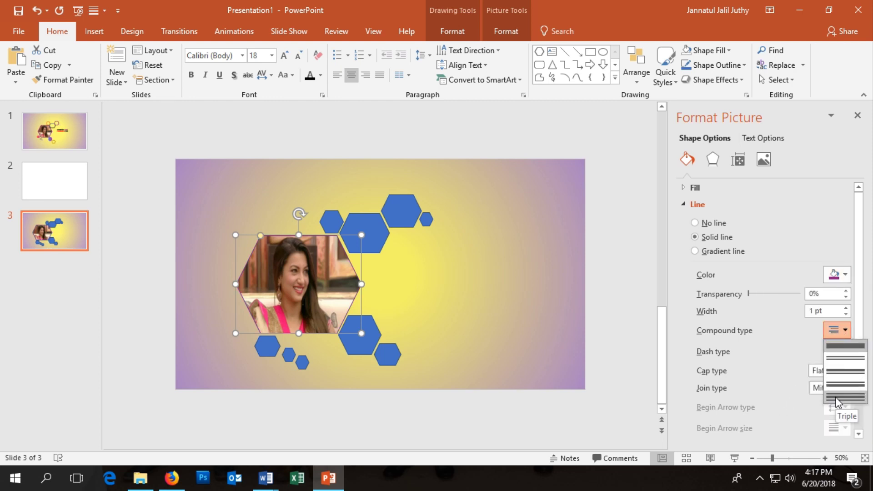
left_click(836, 398)
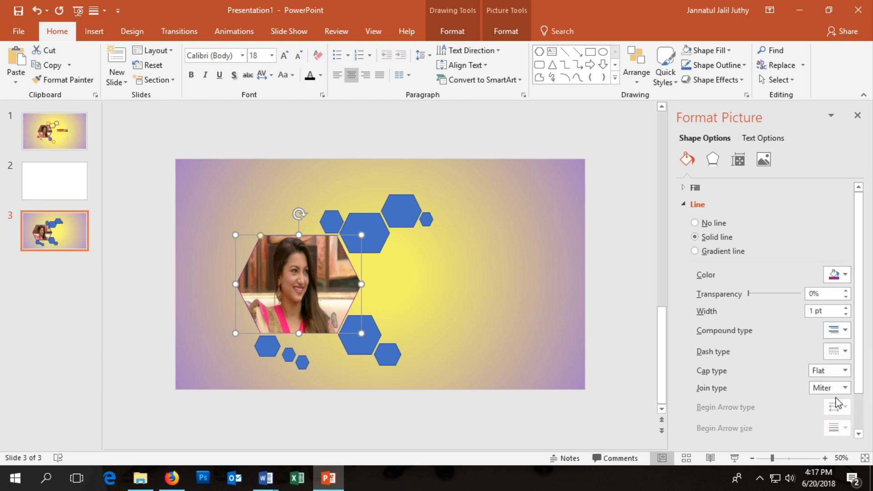
Step: Widen the photo hexagon's outline to 7.25 pt
left_click(845, 308)
left_click(846, 308)
left_click(845, 308)
left_click(845, 308)
left_click(846, 308)
left_click(846, 309)
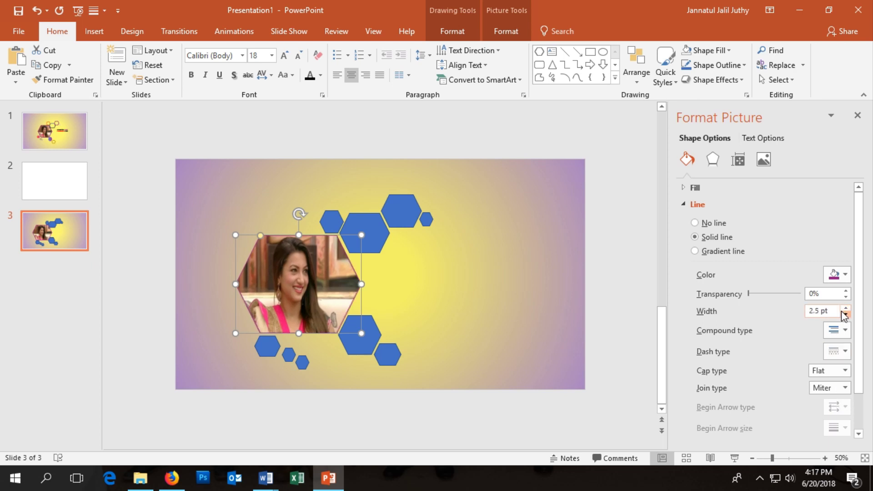
left_click(846, 313)
left_click(845, 314)
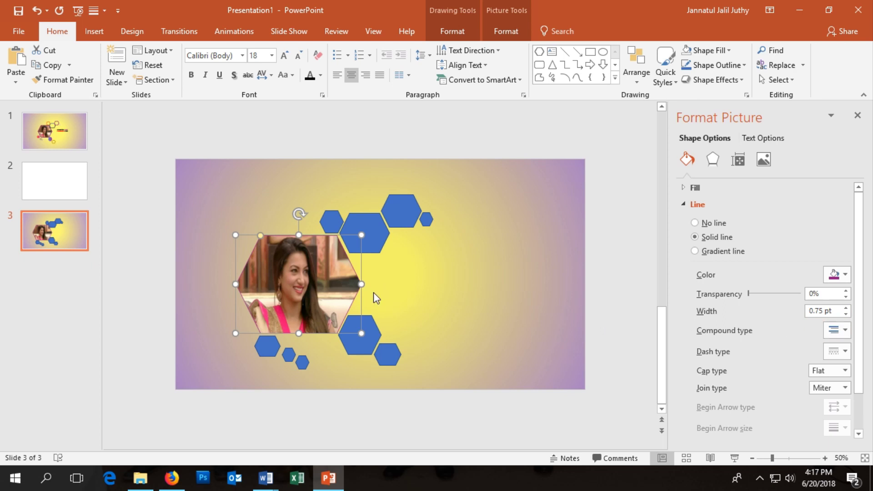
left_click(845, 309)
left_click(846, 308)
left_click(845, 309)
left_click(846, 309)
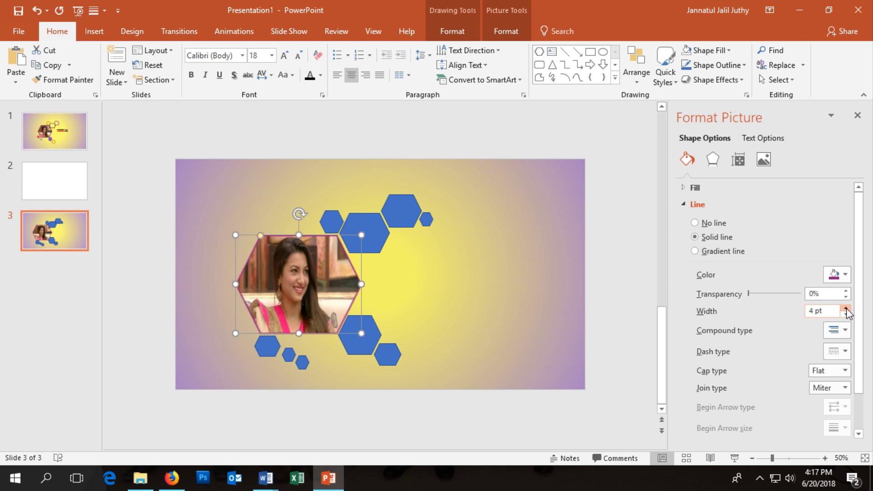
left_click(846, 310)
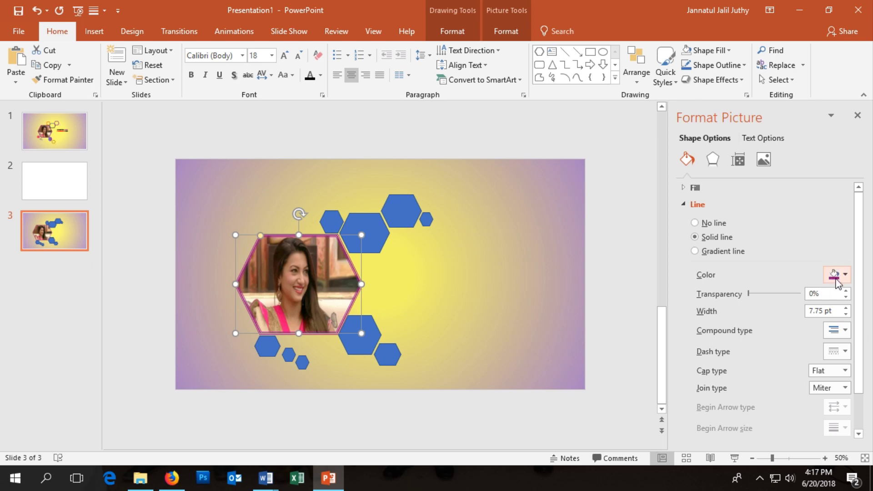
Step: Switch the outline to a gradient line and delete the extra stops, leaving two
left_click(724, 252)
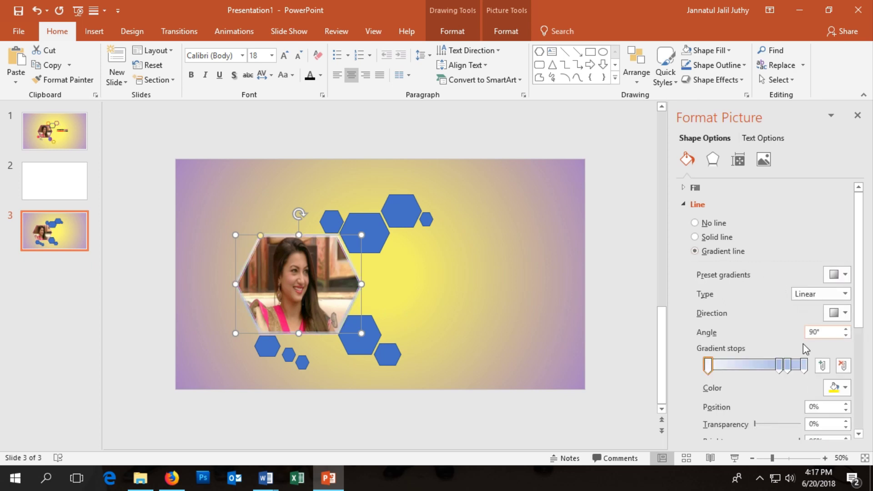
left_click(778, 365)
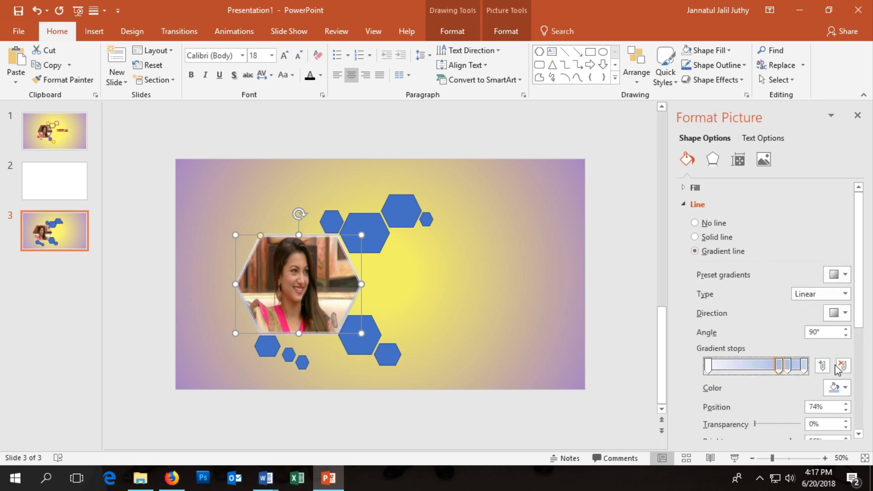
left_click(841, 366)
left_click(843, 367)
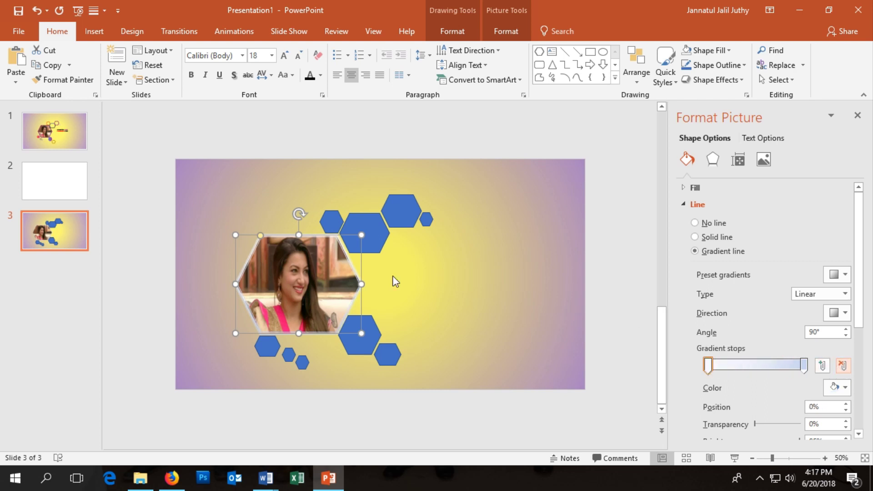
left_click(332, 222)
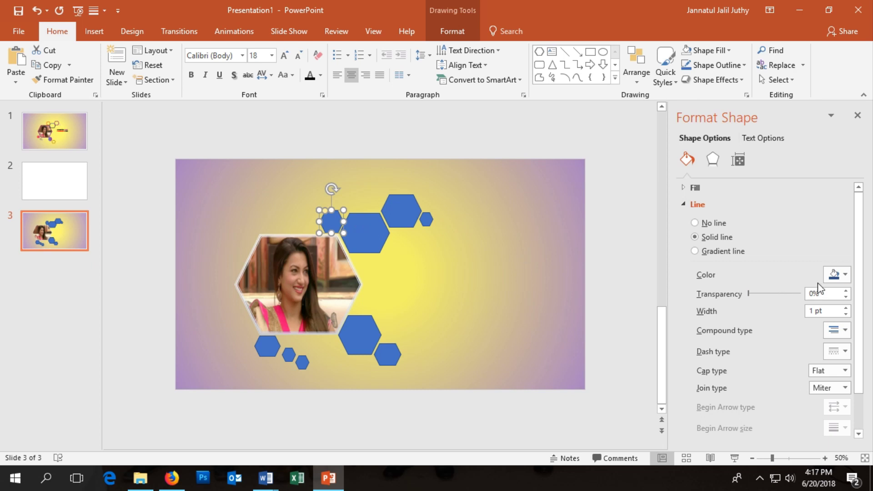
Step: Give the small top hexagon no fill and a 6.5 pt purple outline at 1% transparency
left_click(835, 275)
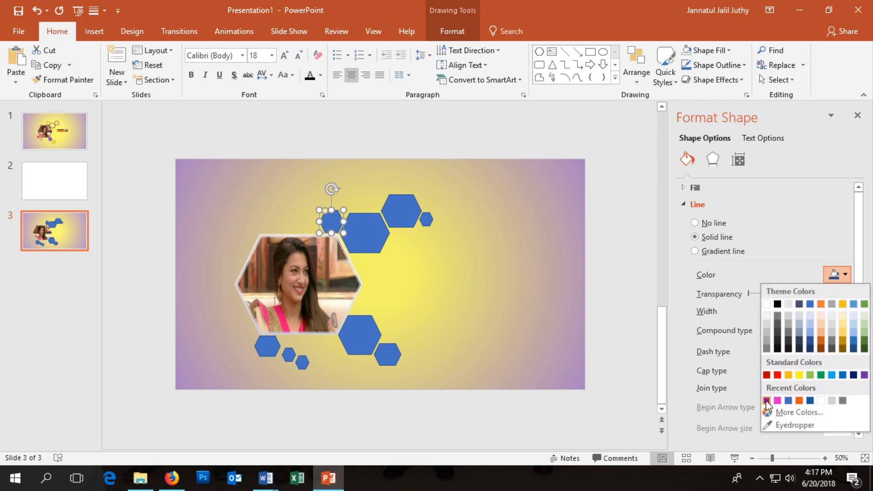
left_click(767, 400)
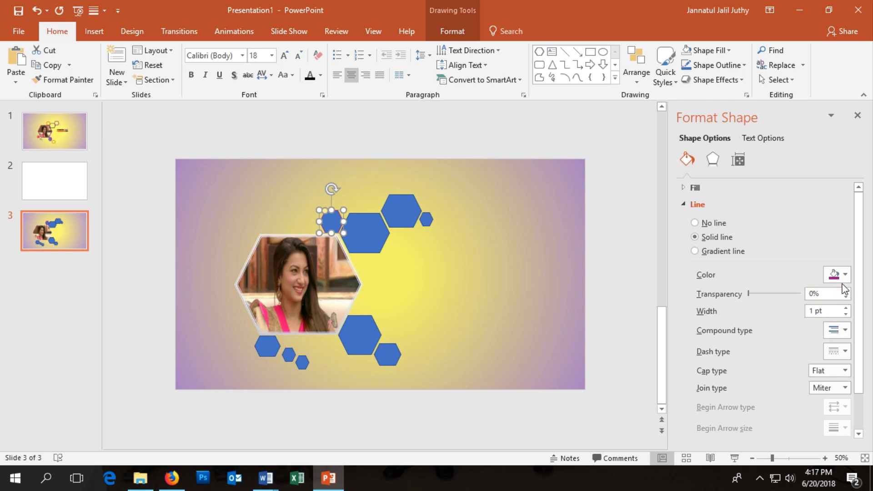
left_click(695, 187)
left_click(695, 206)
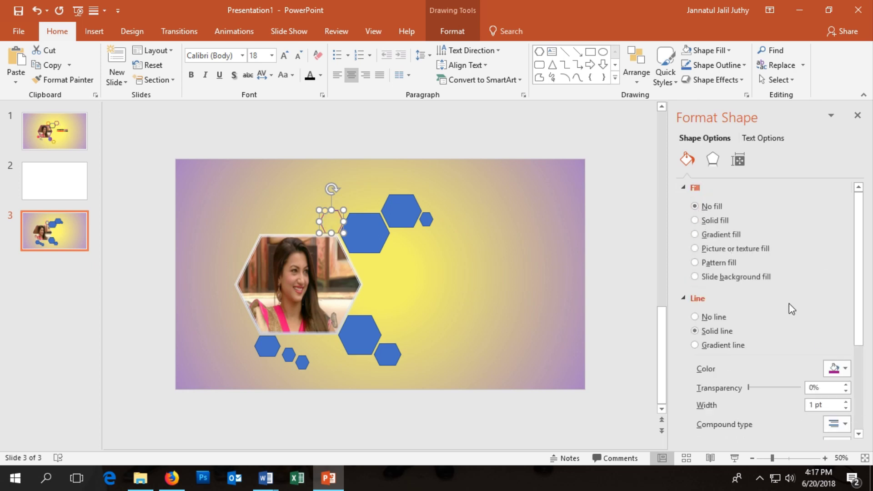
left_click(846, 385)
left_click(846, 402)
left_click(846, 401)
left_click(847, 405)
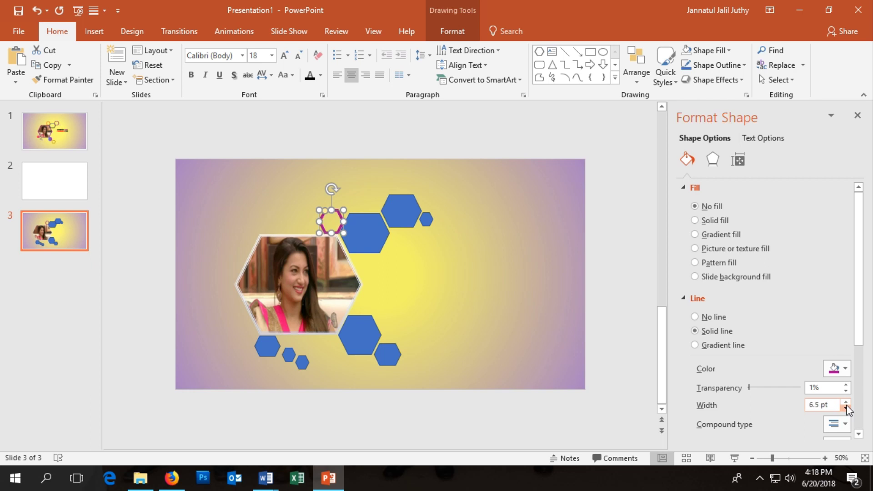
left_click(515, 278)
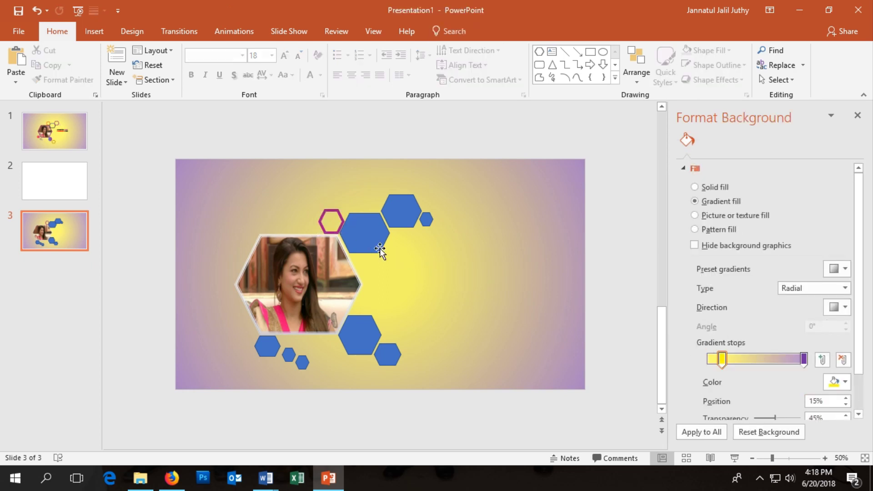
left_click(367, 231)
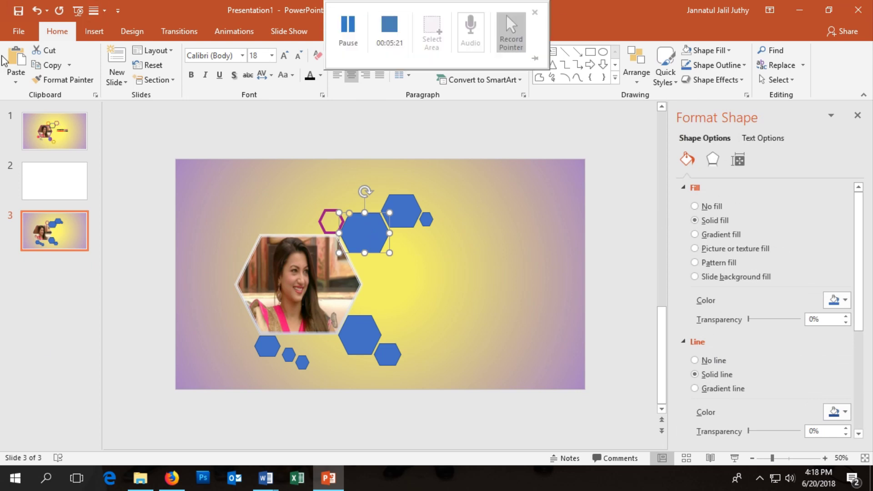
Step: Remove the fill from the large blue hexagon beside the purple one, leaving it hollow
left_click(323, 218)
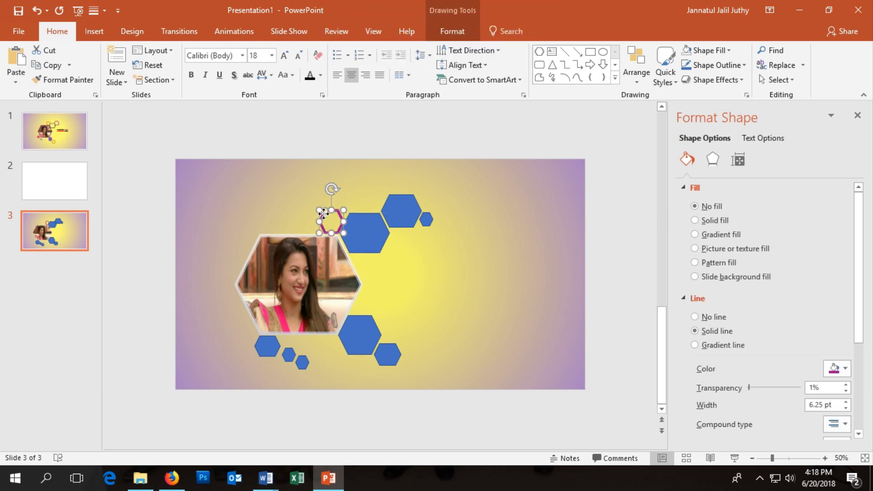
left_click(359, 233)
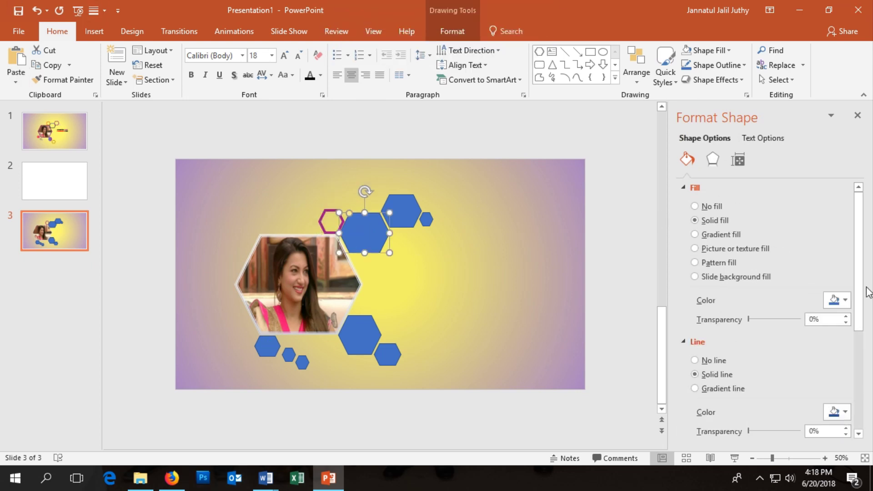
left_click(695, 234)
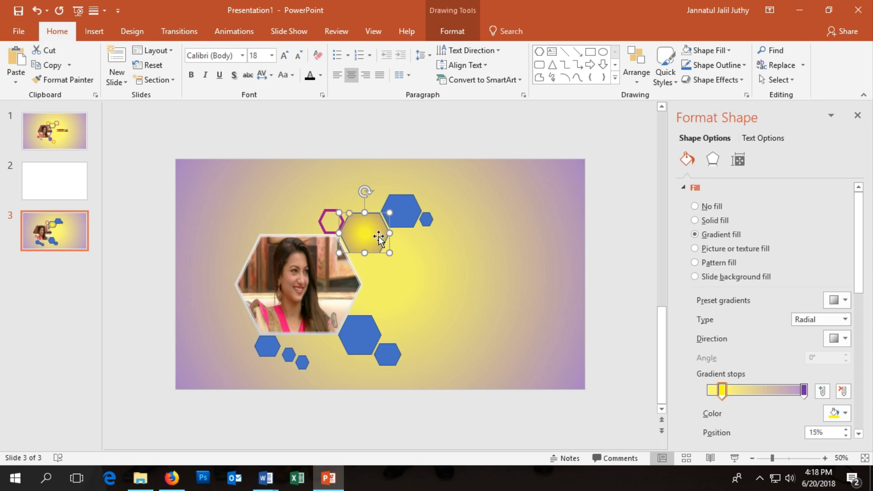
left_click(709, 208)
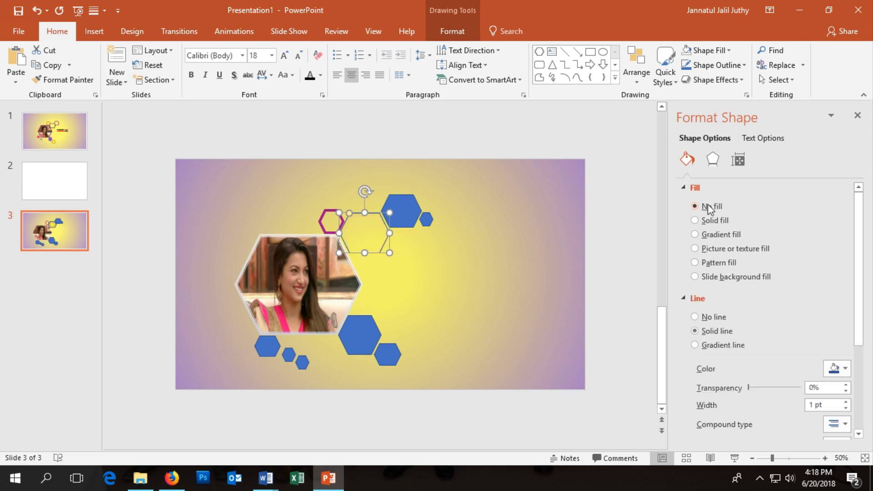
Step: Thicken the hollow hexagon's outline to 5.5 pt
left_click(846, 401)
left_click(846, 402)
left_click(846, 401)
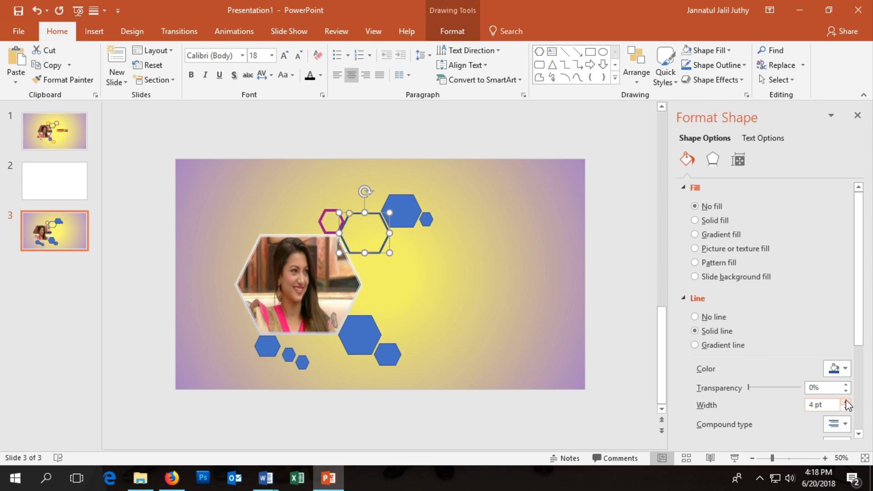
left_click(846, 402)
left_click(846, 402)
left_click(846, 402)
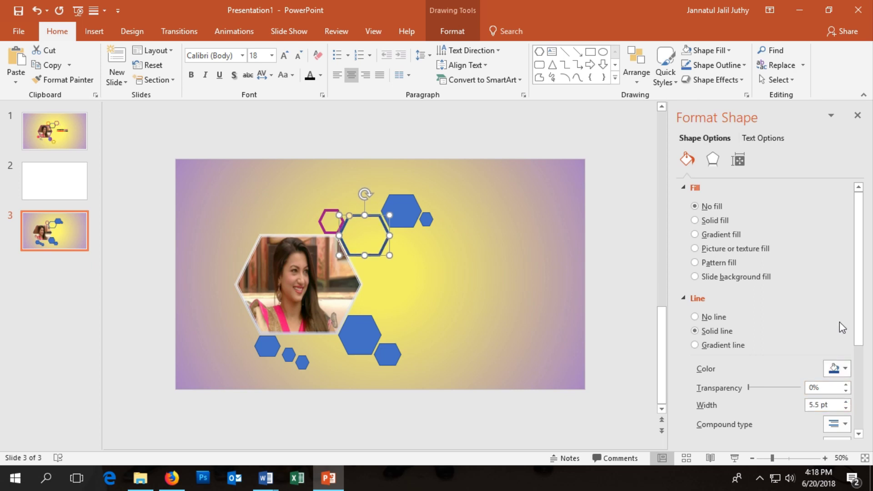
left_click(550, 268)
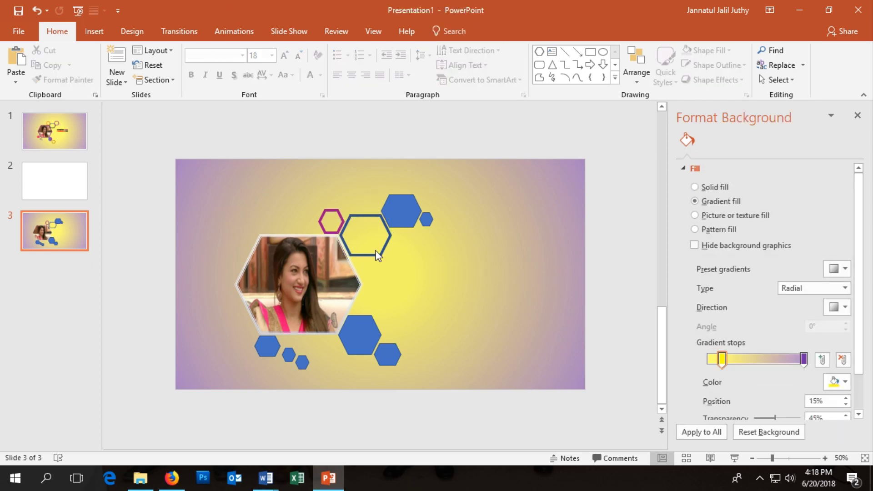
left_click(376, 262)
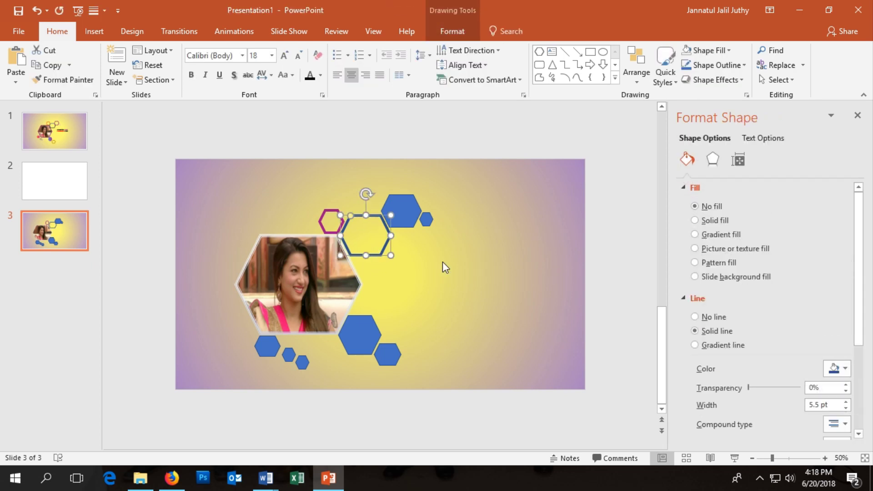
Step: Give the outline a dark blue preset gradient, remove its middle stop, and make the starting stop black
left_click(712, 344)
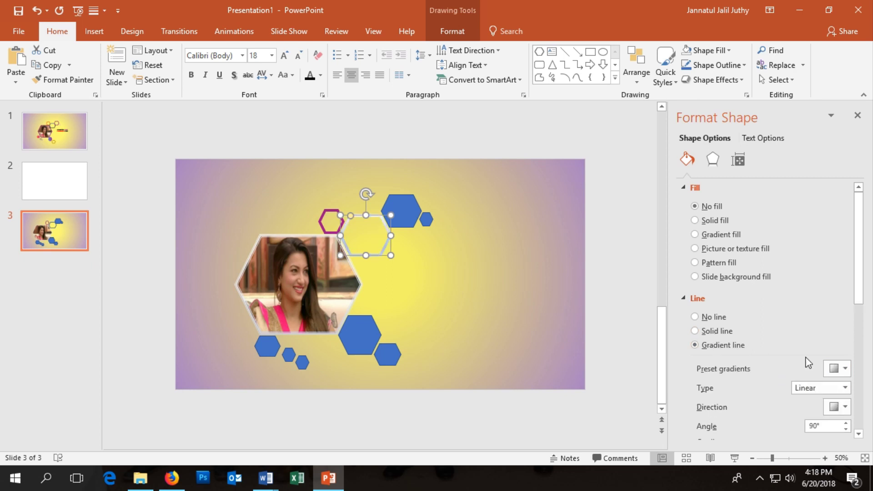
left_click(842, 370)
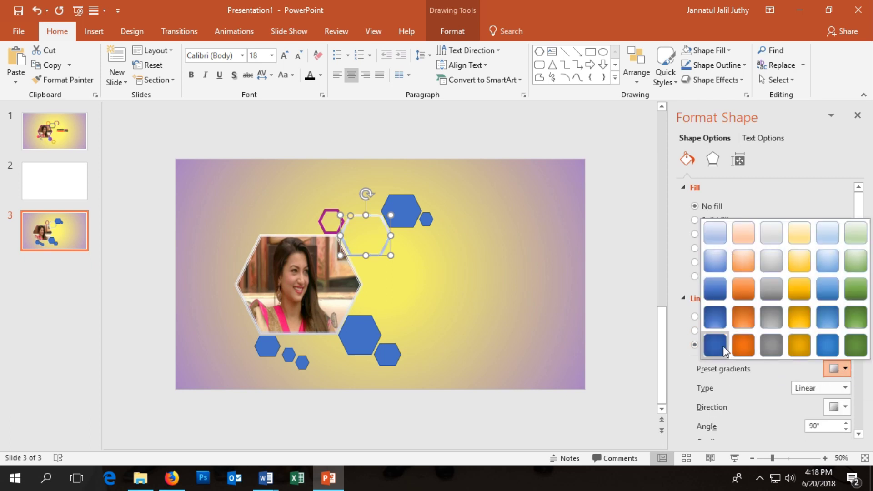
left_click(723, 315)
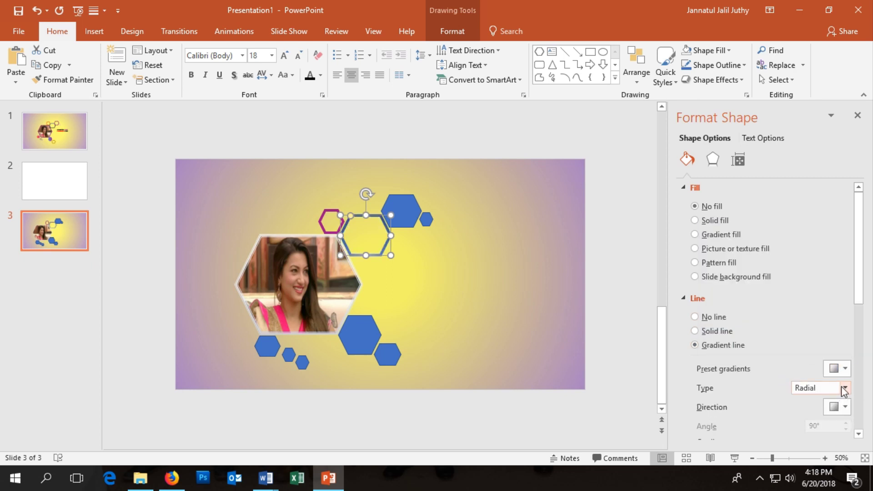
scroll(836, 390, "down", 2)
scroll(834, 405, "down", 1)
left_click(753, 397)
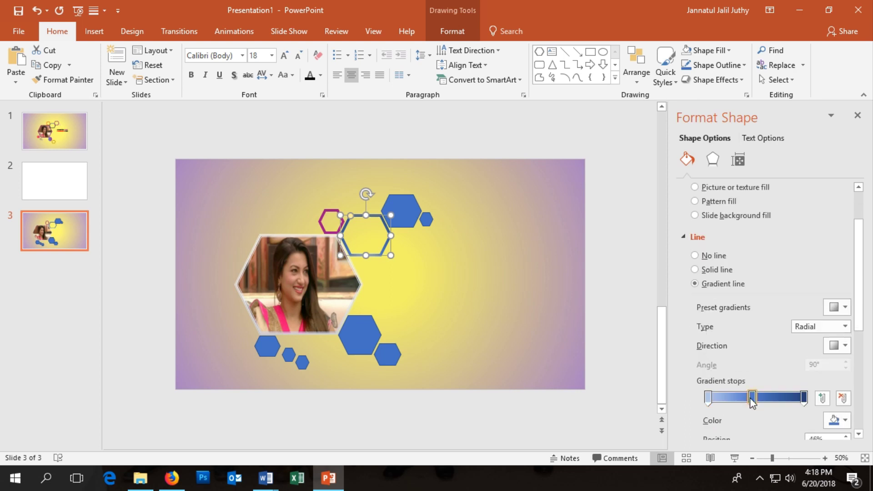
left_click(843, 399)
left_click(708, 397)
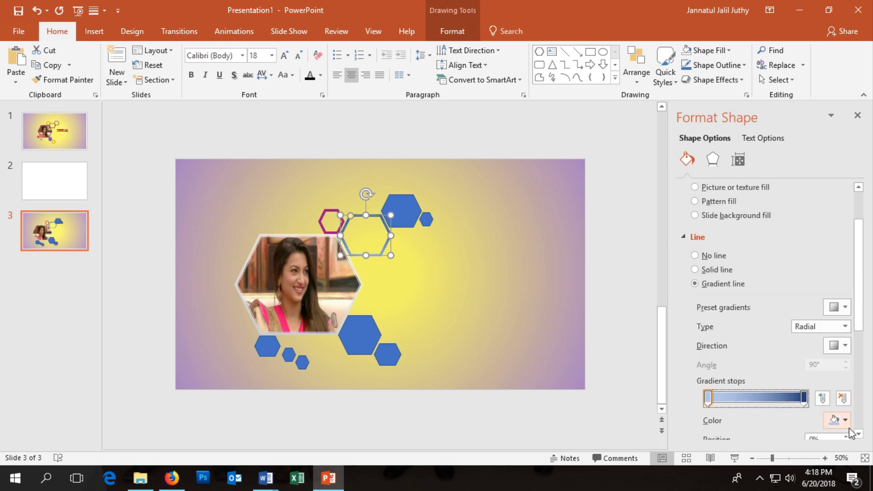
left_click(845, 420)
left_click(779, 284)
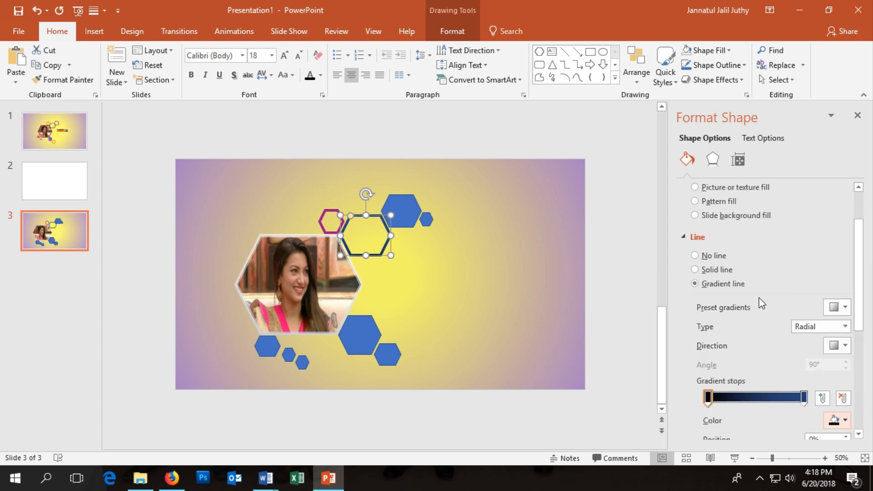
left_click(534, 340)
Step: Give the top blue hexagon a preset gradient outline and remove its solid fill
left_click(401, 213)
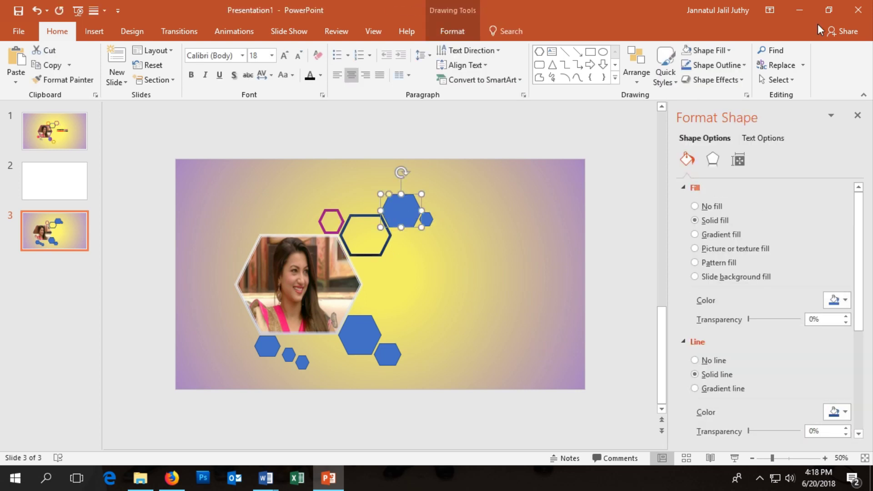
left_click(723, 389)
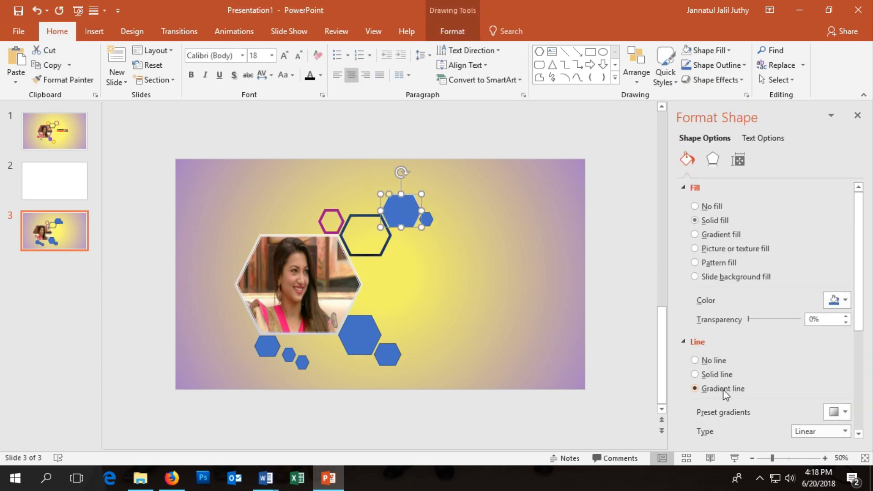
left_click(845, 412)
left_click(832, 385)
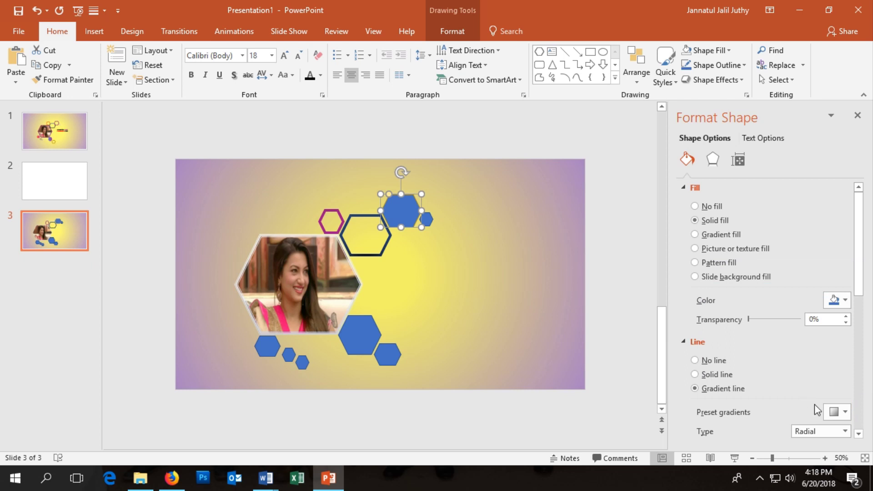
left_click(844, 413)
left_click(828, 377)
left_click(695, 206)
scroll(832, 366, "down", 1)
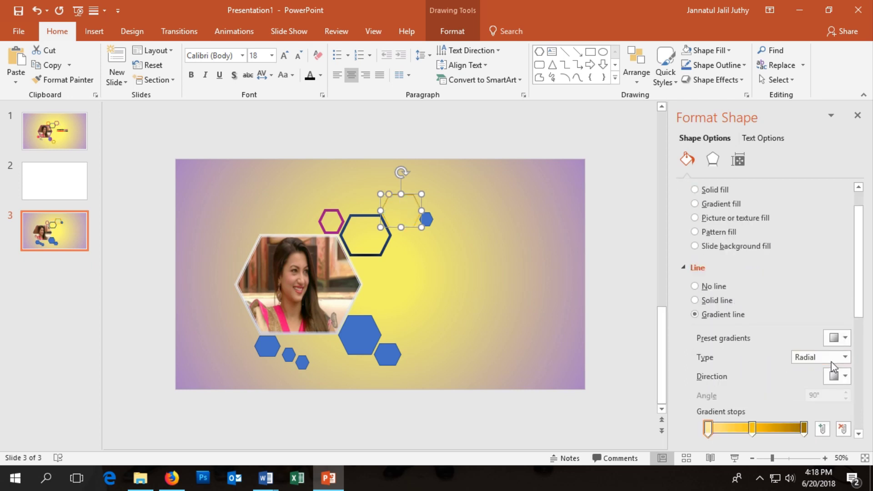
scroll(832, 366, "down", 1)
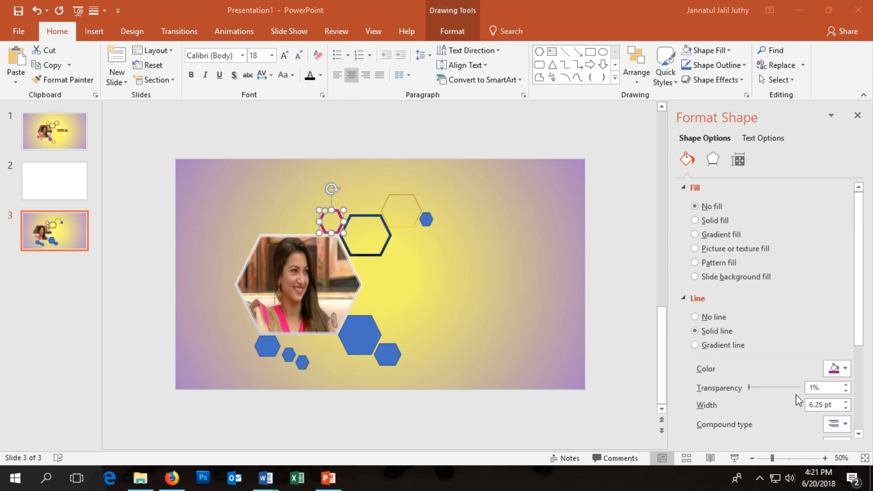
Step: Apply a compound line style to the magenta hexagon's outline and nudge both outlined hexagons into place
left_click(834, 424)
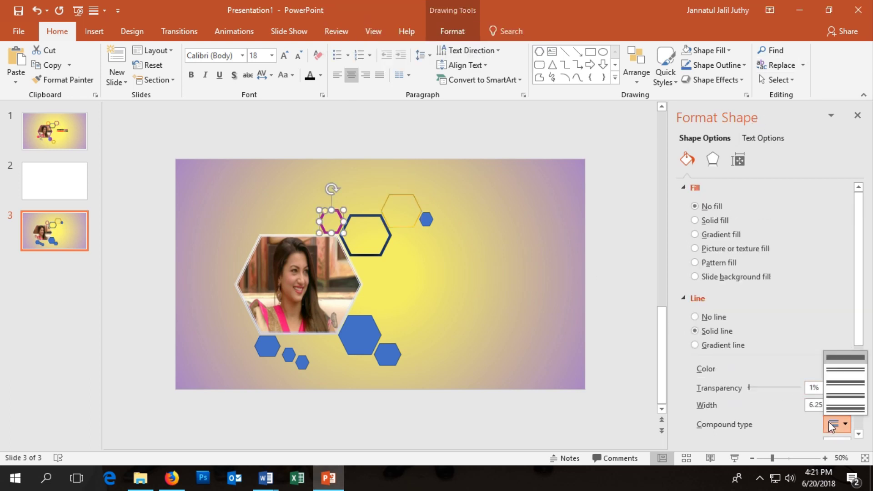
left_click(834, 396)
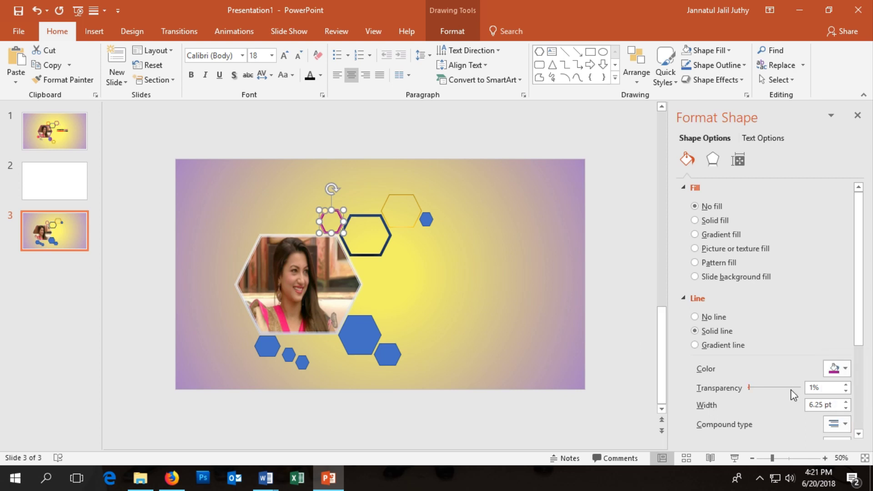
left_click_drag(332, 212, 332, 210)
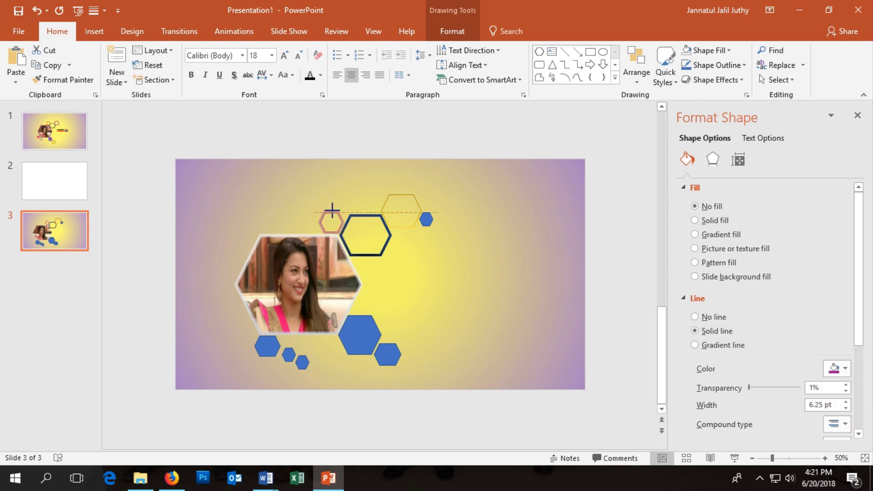
left_click(431, 286)
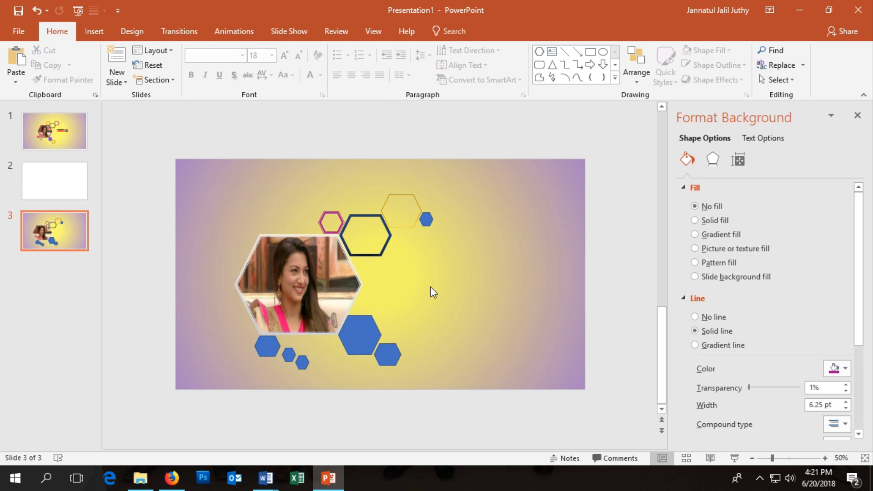
left_click_drag(380, 253, 373, 254)
left_click(376, 248)
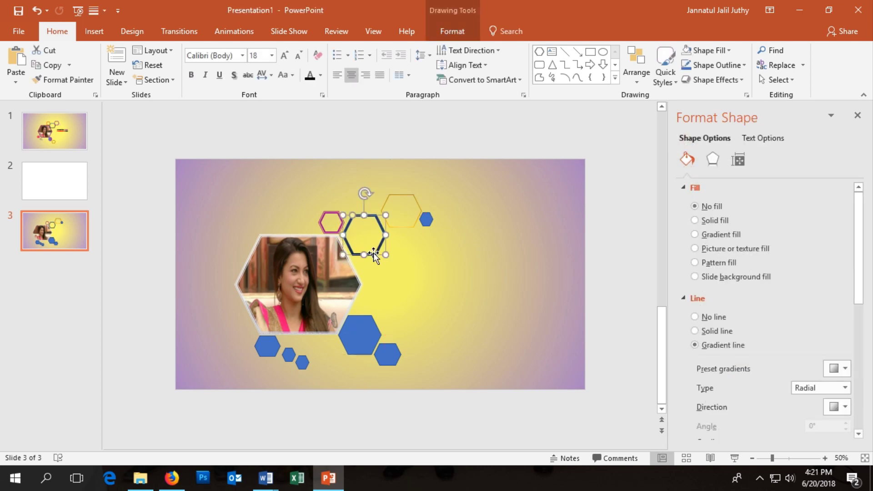
Step: Increase the top hexagon's outline width to 6.25 pt
left_click(400, 226)
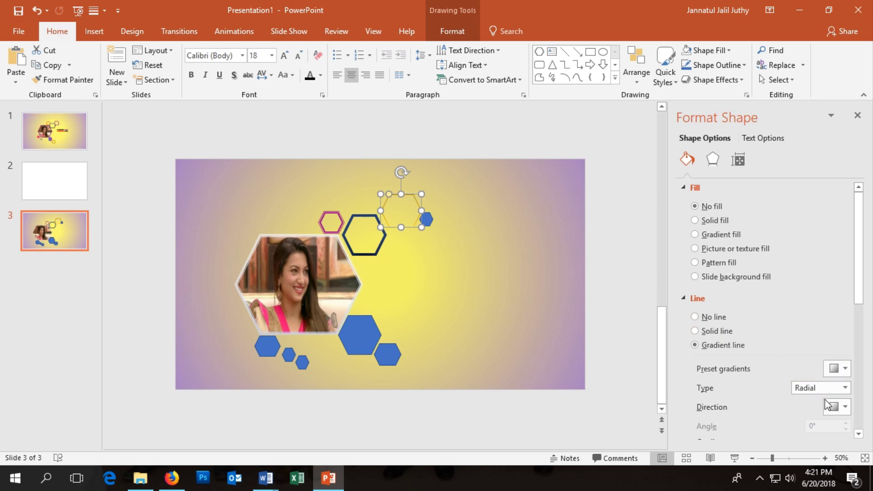
scroll(825, 400, "down", 3)
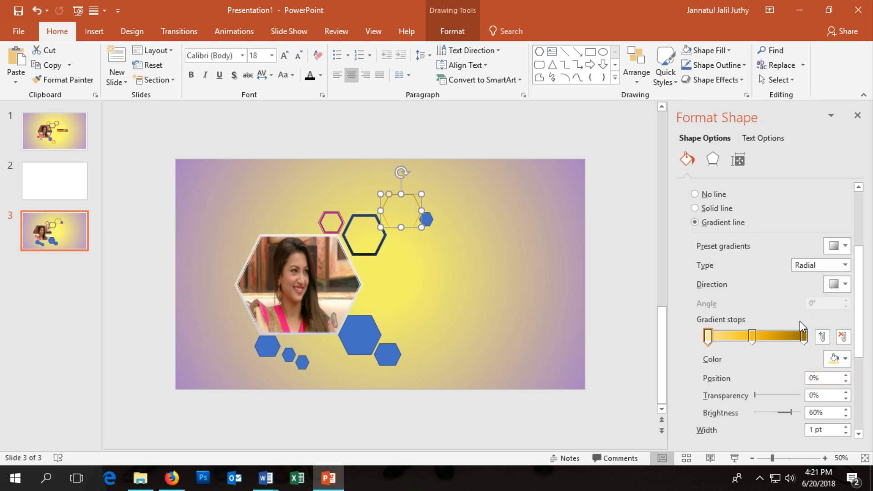
scroll(845, 305, "up", 1)
scroll(837, 304, "up", 1)
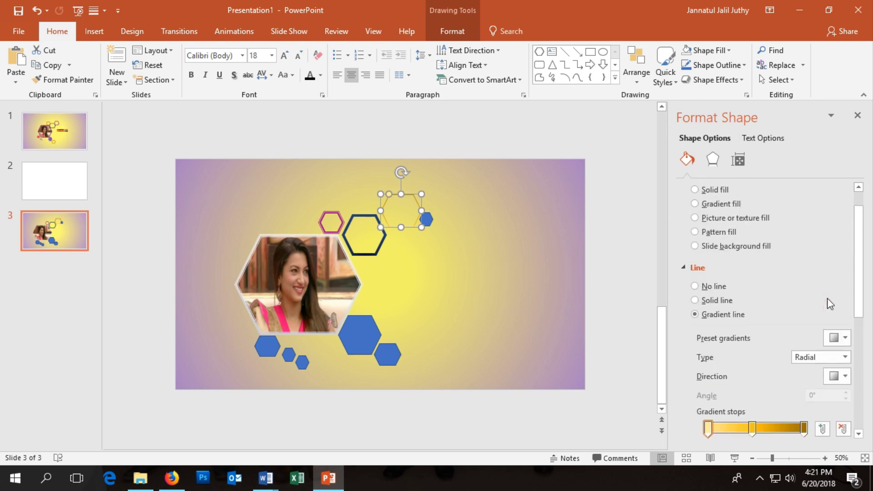
scroll(823, 306, "down", 5)
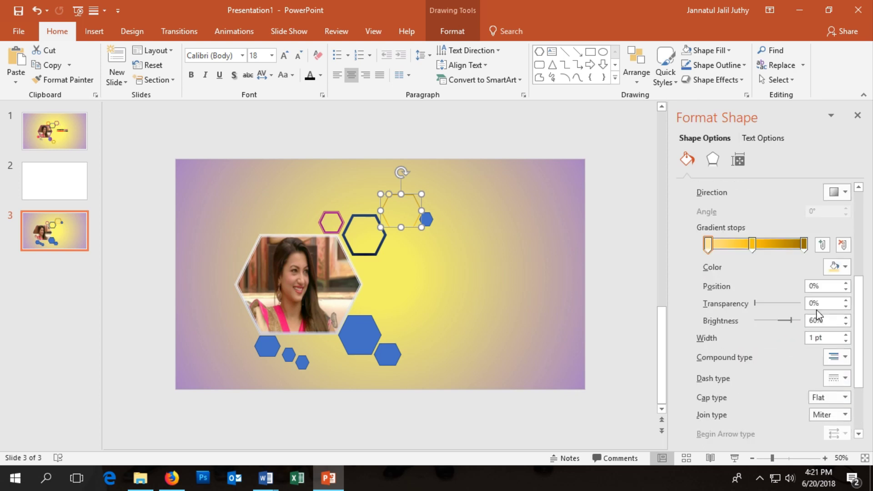
left_click(846, 335)
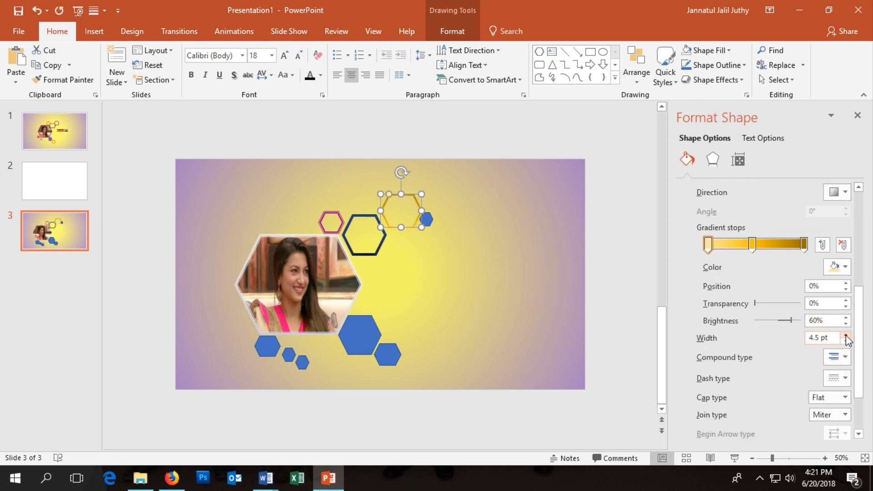
left_click(846, 334)
left_click(846, 335)
left_click(846, 334)
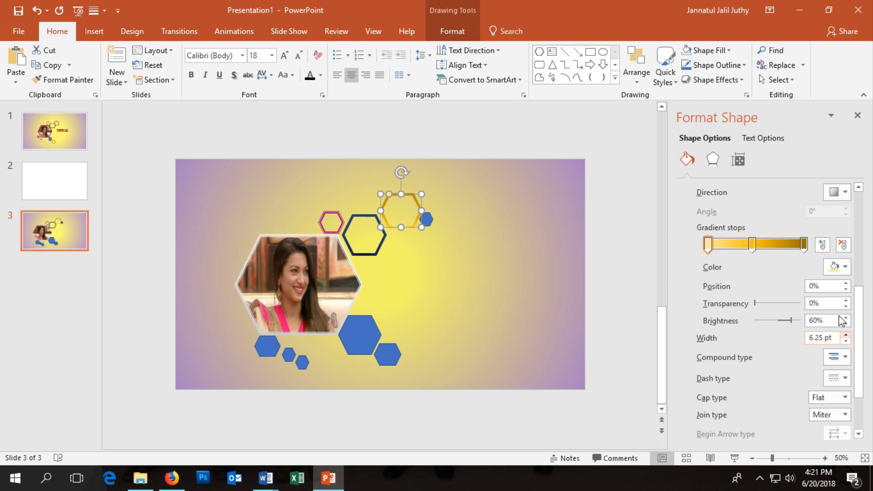
Step: Remove the dark end stop, move the middle stop to 100%, then colour it orange and the start pink
left_click(803, 246)
left_click(839, 245)
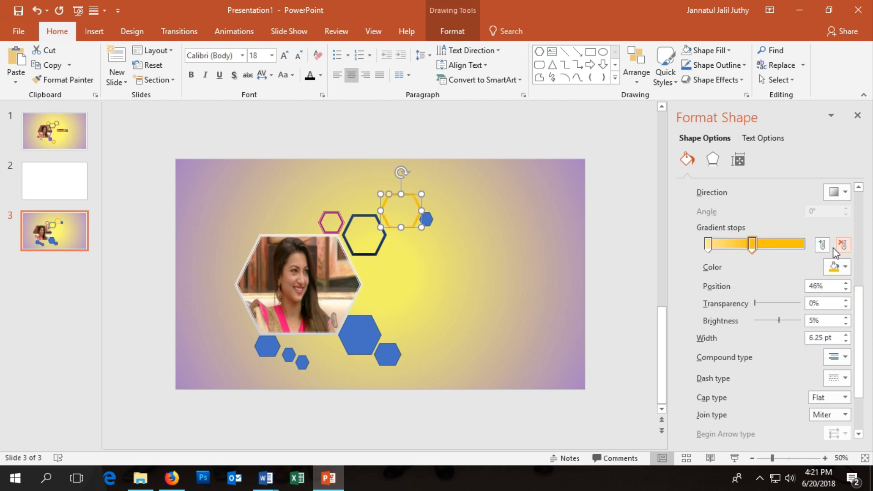
left_click_drag(752, 246, 803, 245)
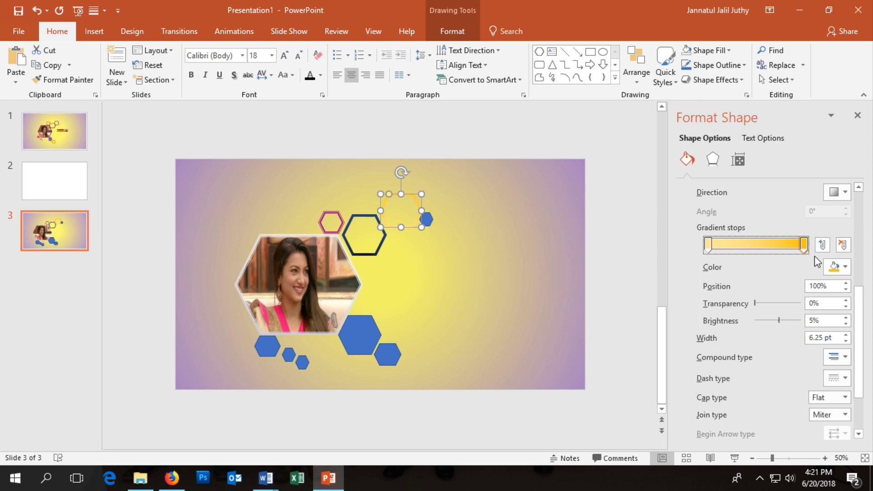
left_click(836, 269)
left_click(798, 391)
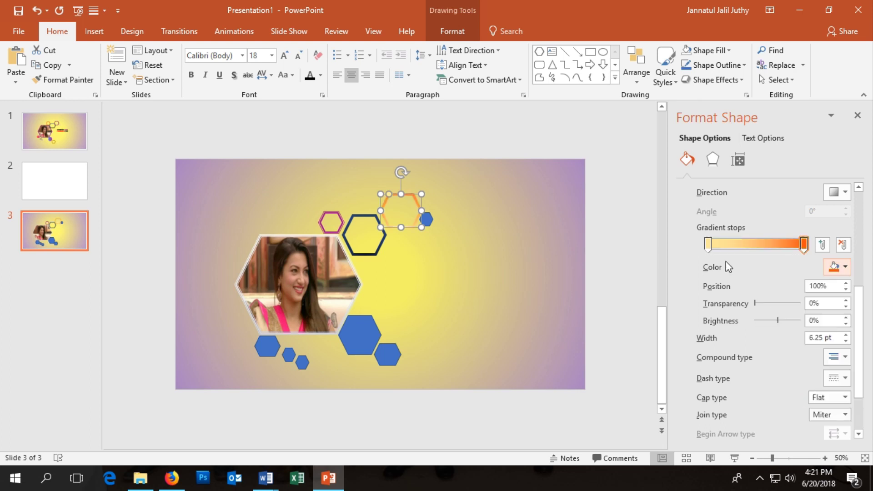
left_click(708, 246)
left_click(836, 267)
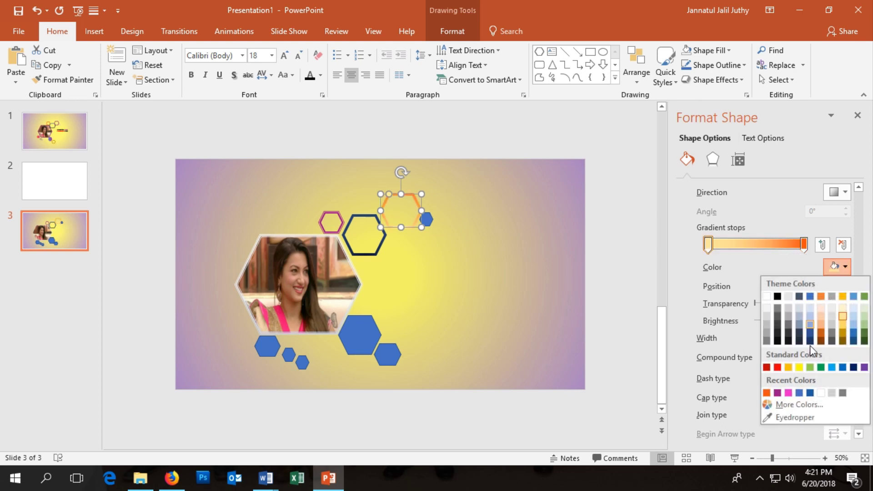
left_click(789, 394)
left_click(495, 314)
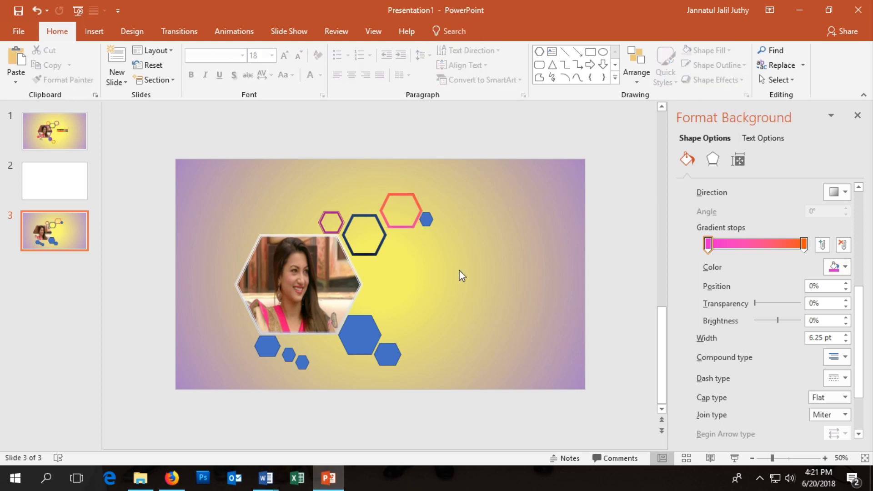
left_click(427, 217)
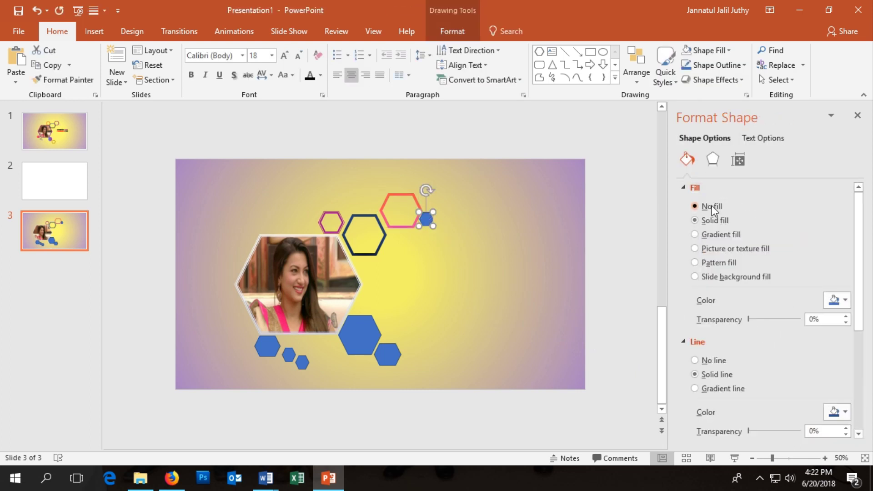
Step: Remove the small hexagon's fill and give its outline a light grey preset gradient
left_click(712, 207)
scroll(813, 381, "down", 2)
scroll(805, 386, "down", 1)
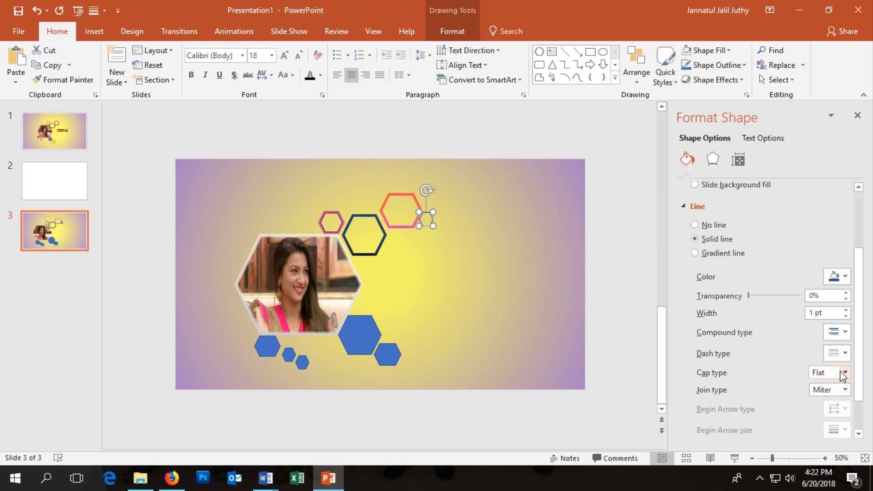
scroll(801, 363, "down", 2)
scroll(836, 252, "up", 1)
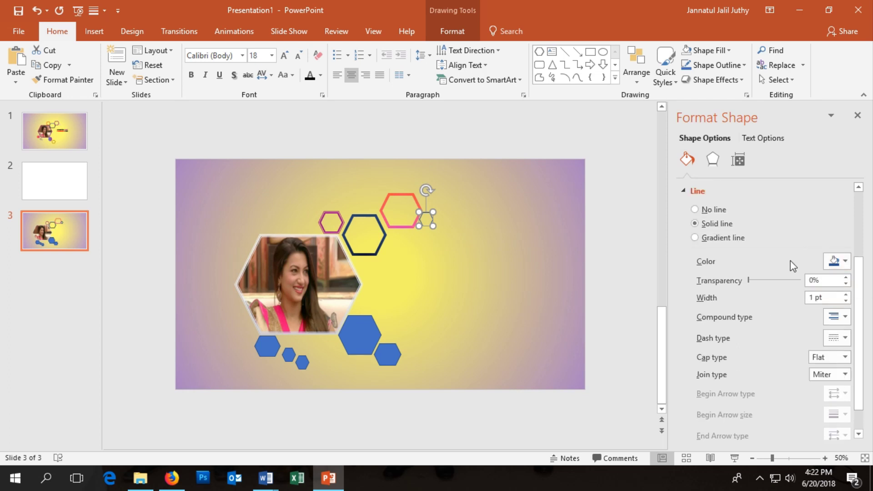
left_click(738, 238)
left_click(833, 264)
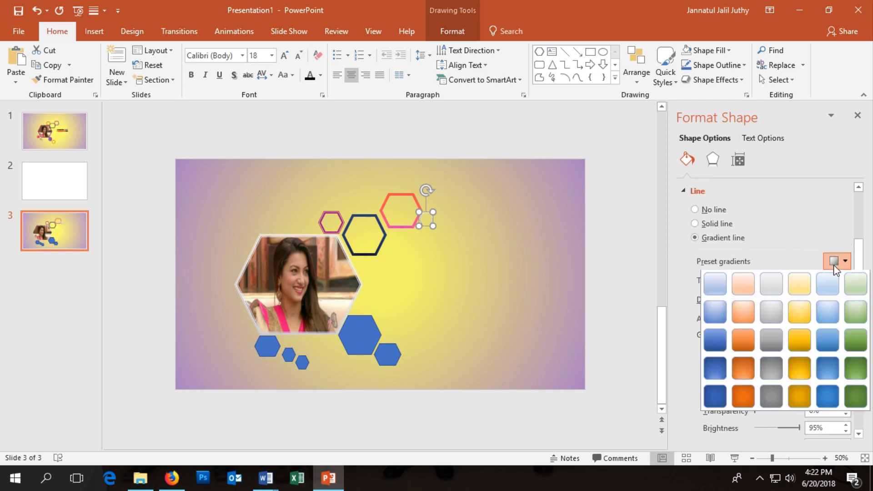
left_click(777, 287)
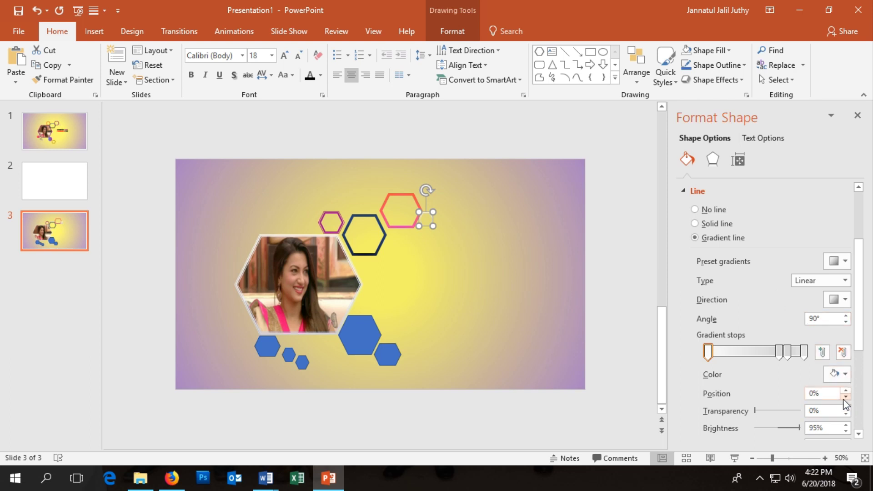
Step: Review the outline's dash and compound styles, then resize the tiny hexagon beside the orange one
scroll(846, 403, "down", 2)
scroll(818, 395, "down", 1)
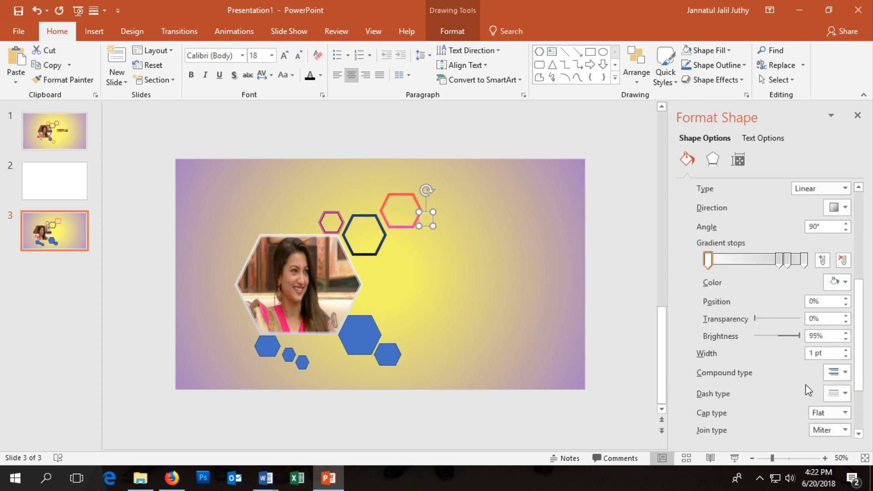
scroll(819, 382, "up", 1)
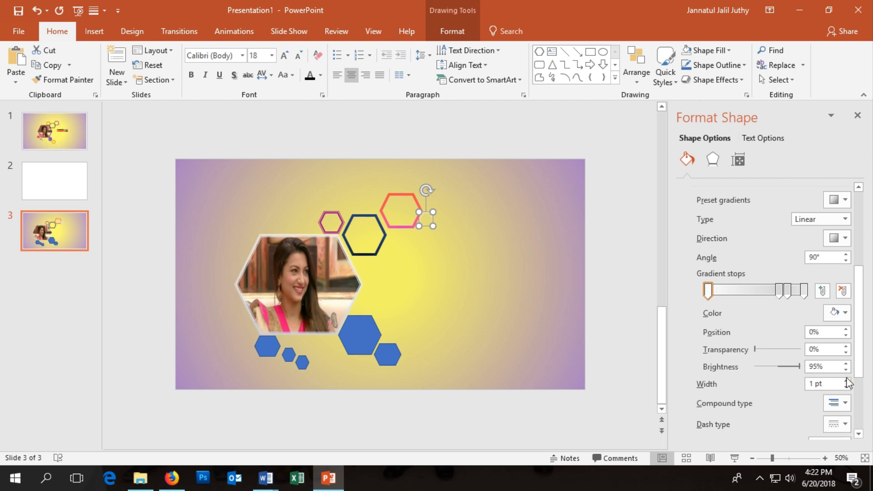
left_click(838, 425)
left_click(838, 425)
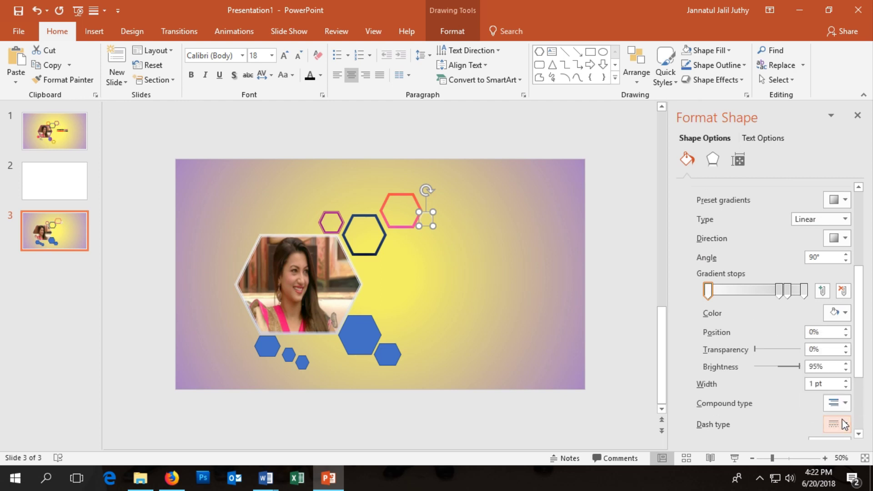
left_click(844, 408)
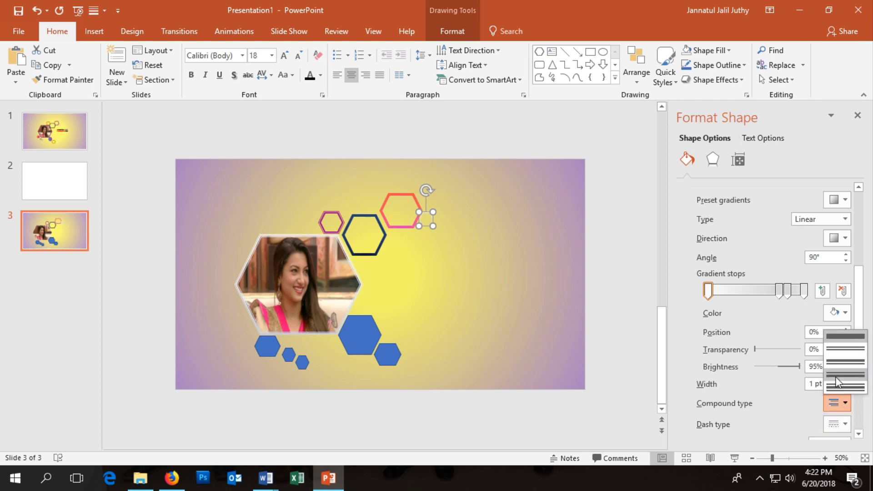
left_click(804, 366)
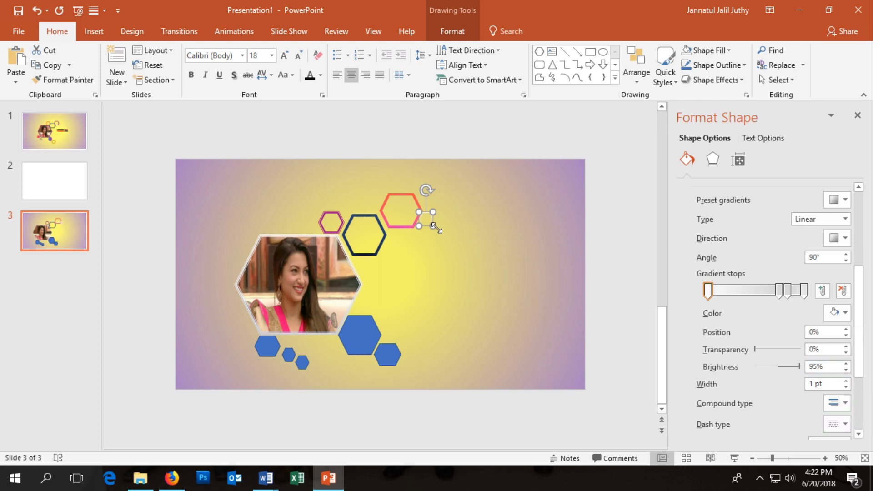
left_click_drag(435, 228, 433, 228)
Step: Zoom in and switch the tiny hexagon's outline to a solid grey line
left_click(781, 460)
left_click(788, 459)
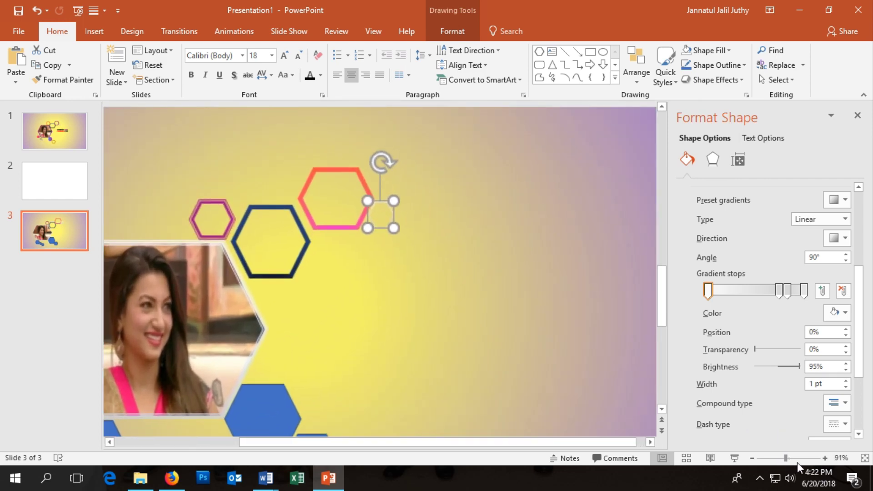
left_click(593, 337)
left_click(390, 248)
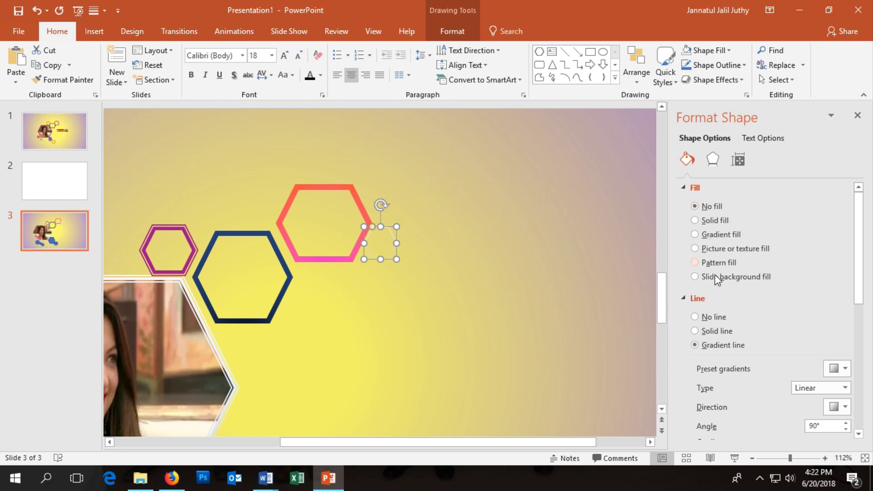
left_click(839, 369)
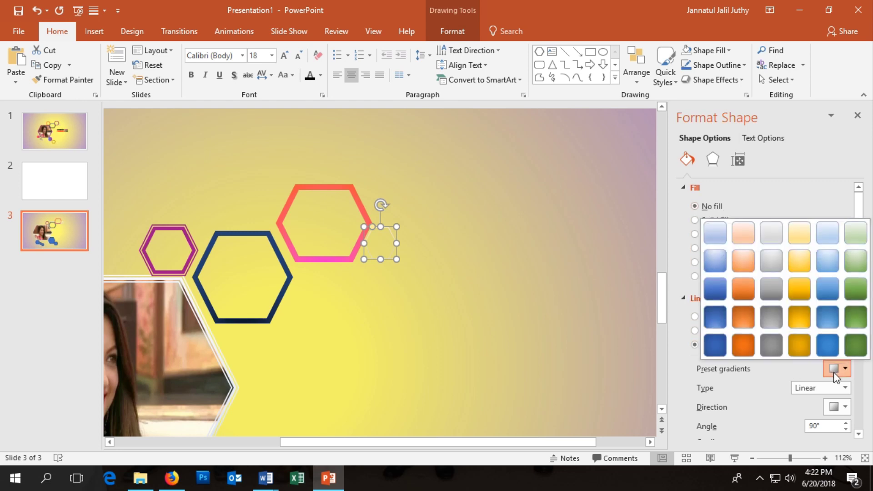
left_click(839, 369)
left_click(718, 331)
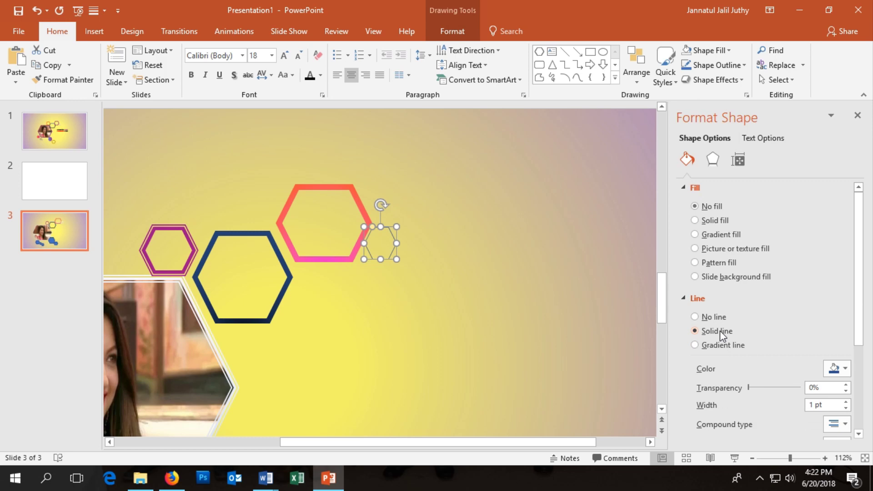
left_click(829, 367)
left_click(842, 329)
Step: Shrink the tiny hexagon vertically and move it slightly down and right
mouse_move(859, 351)
left_mouse_down()
mouse_move(856, 404)
mouse_move(760, 428)
left_mouse_up()
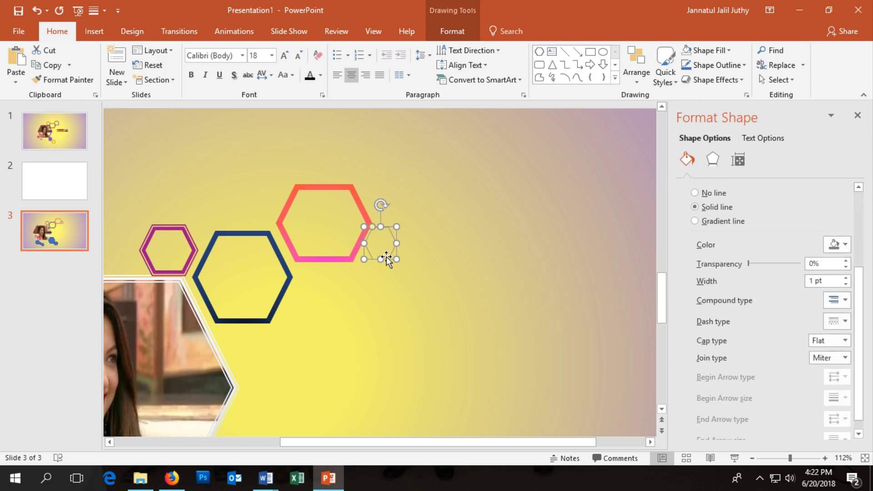
mouse_move(381, 259)
left_mouse_down()
mouse_move(394, 240)
mouse_move(391, 249)
left_mouse_up()
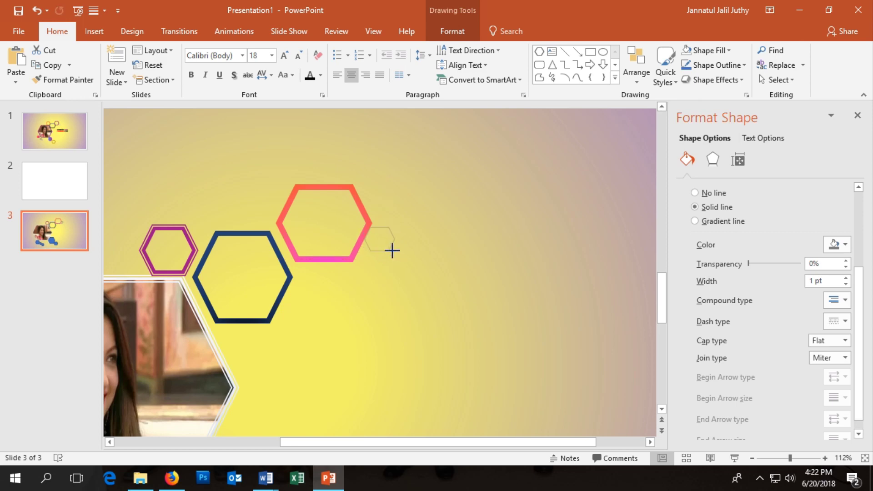
left_click(386, 250)
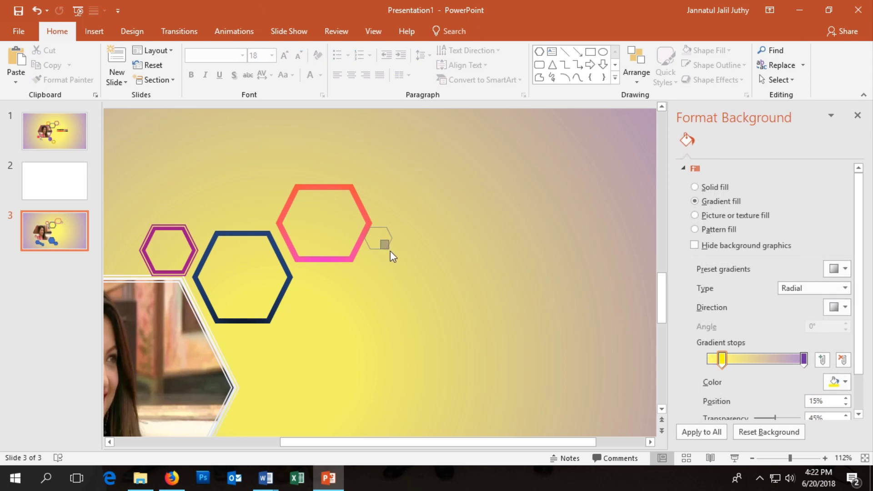
mouse_move(386, 250)
left_mouse_down()
mouse_move(396, 259)
mouse_move(390, 250)
left_mouse_up()
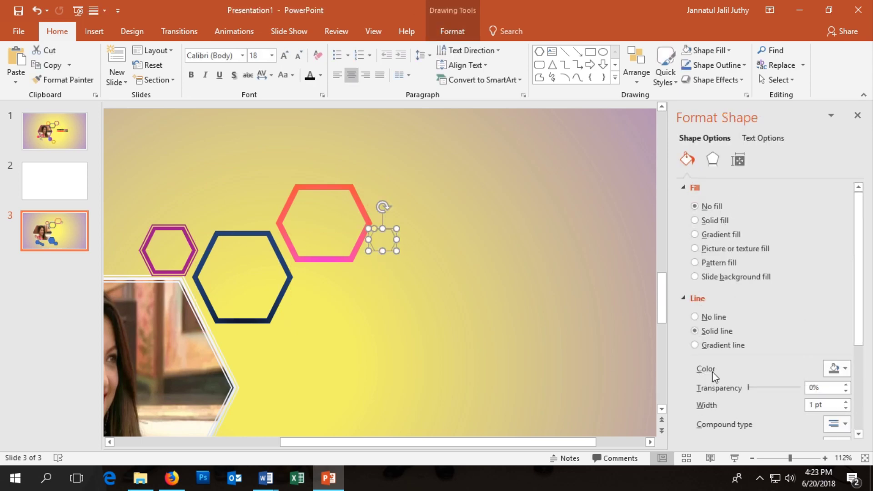
Step: Raise the tiny hexagon's outline width to 3.75 pt
scroll(794, 355, "down", 1)
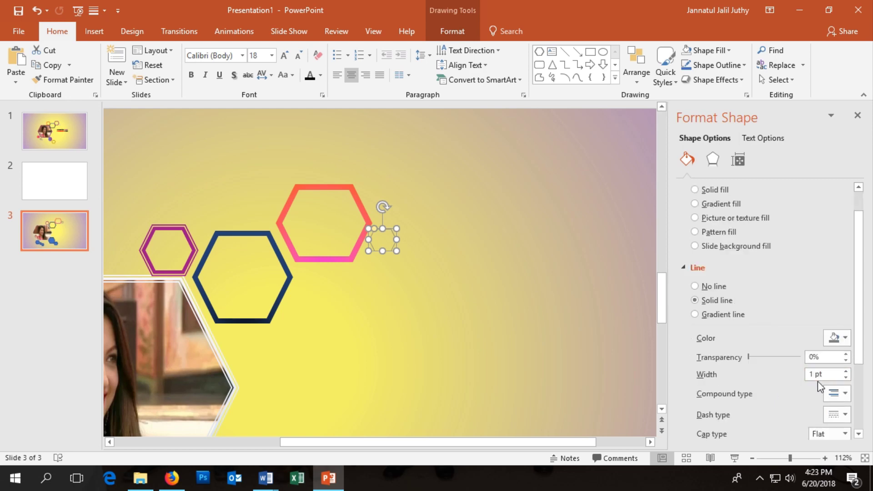
left_click(837, 393)
left_click(843, 370)
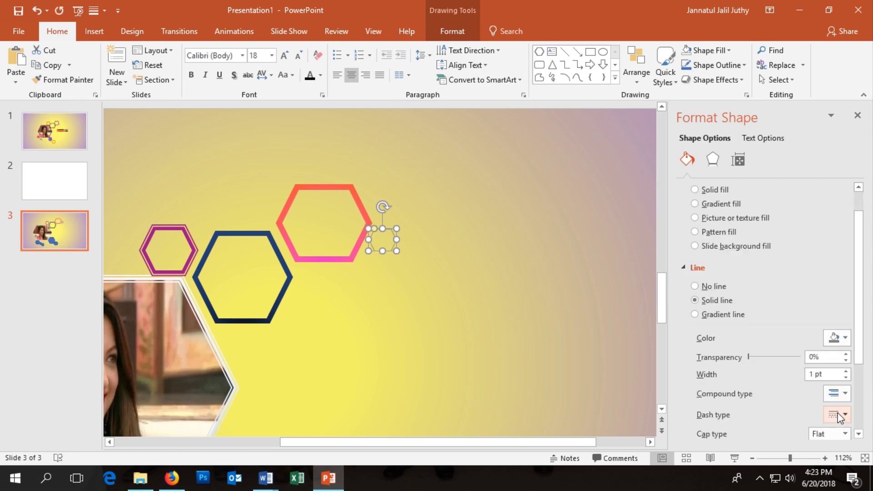
scroll(839, 418, "down", 1)
scroll(838, 411, "down", 1)
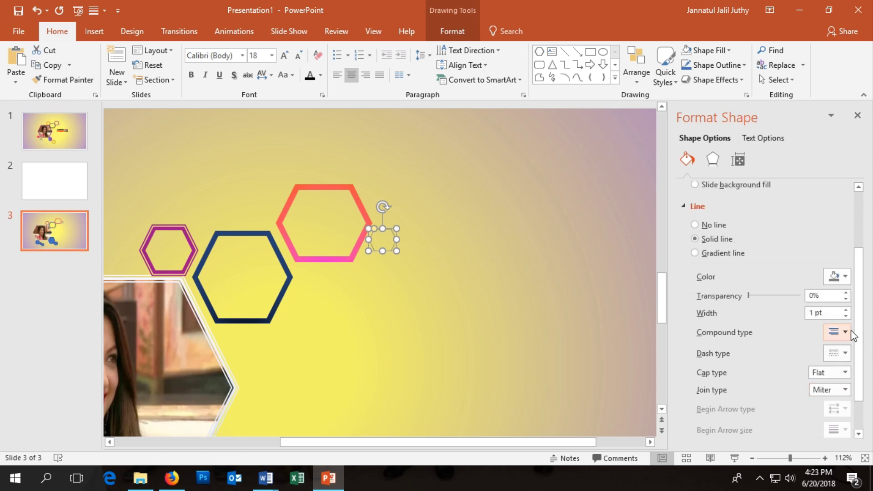
left_click(848, 310)
left_click(847, 311)
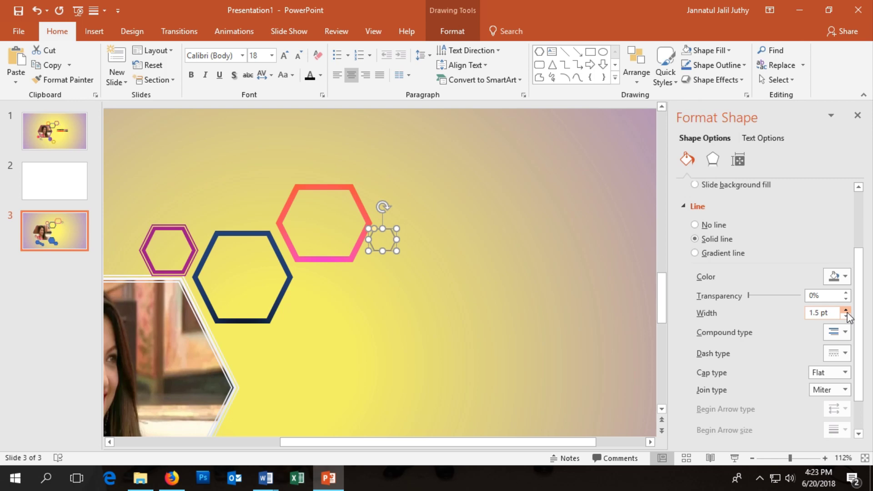
left_click(847, 310)
left_click(516, 329)
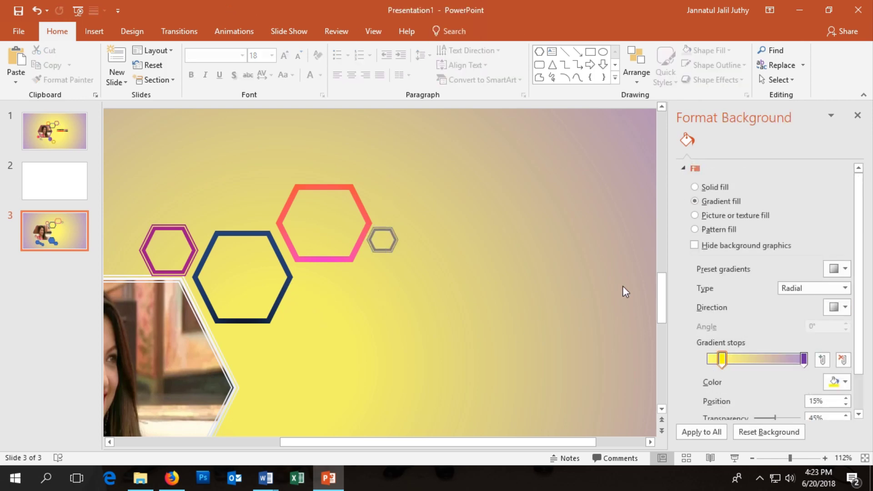
Step: Set No line on the small blue hexagon below the photo
left_click_drag(590, 440, 471, 441)
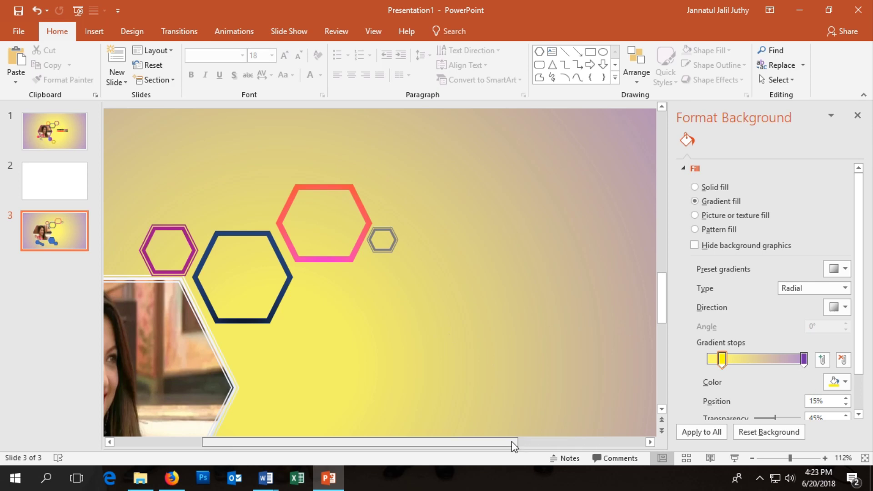
scroll(428, 346, "down", 3)
scroll(361, 341, "down", 2)
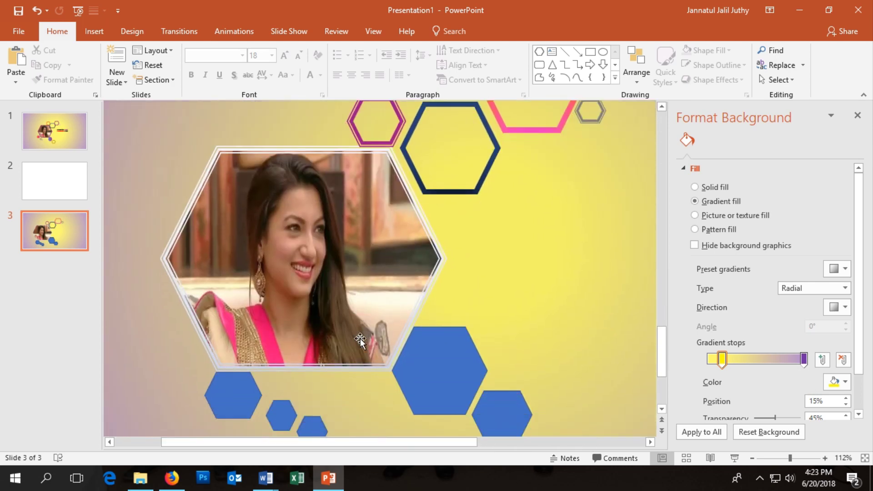
left_click(235, 393)
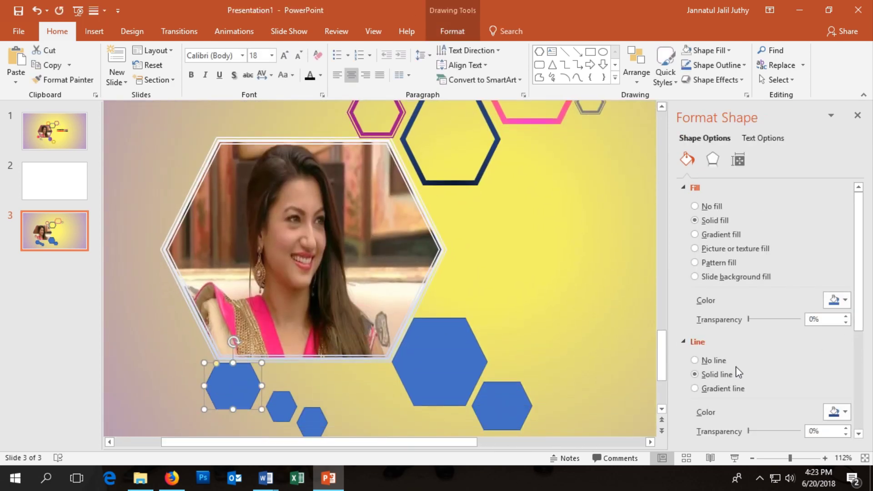
left_click(715, 361)
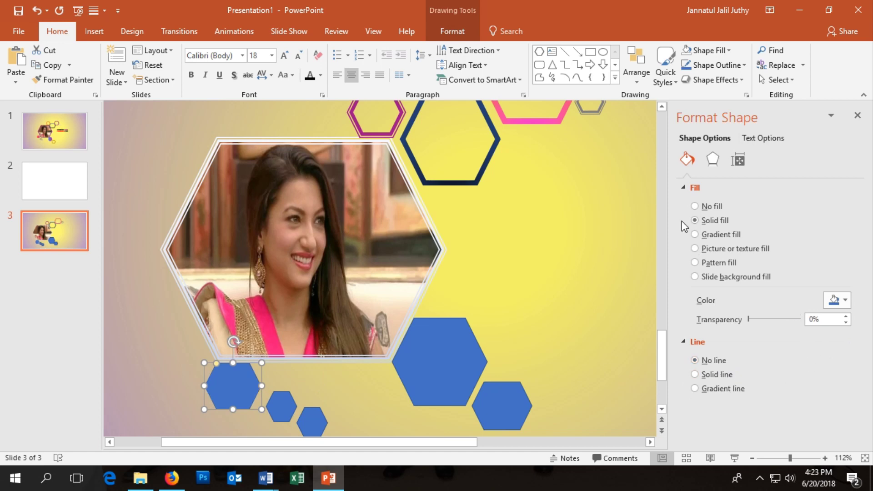
Step: Give the hexagon a gradient fill with an orange right stop and a pink left stop
left_click(712, 237)
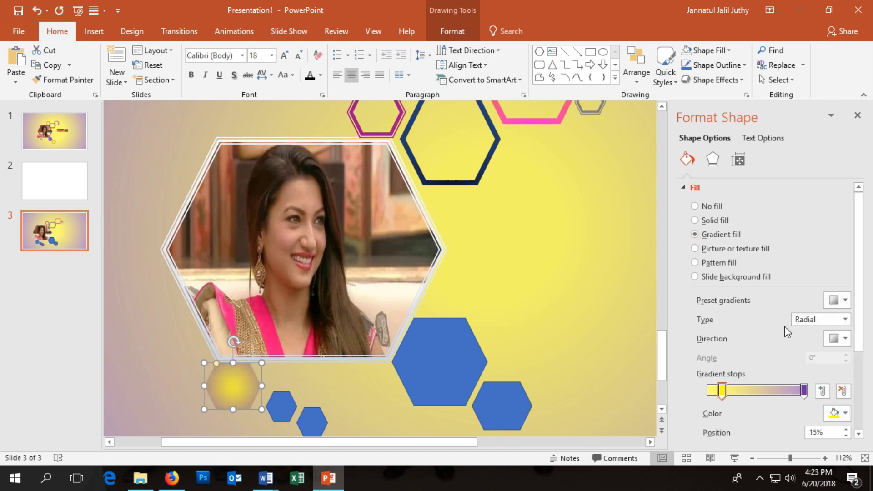
left_click(804, 391)
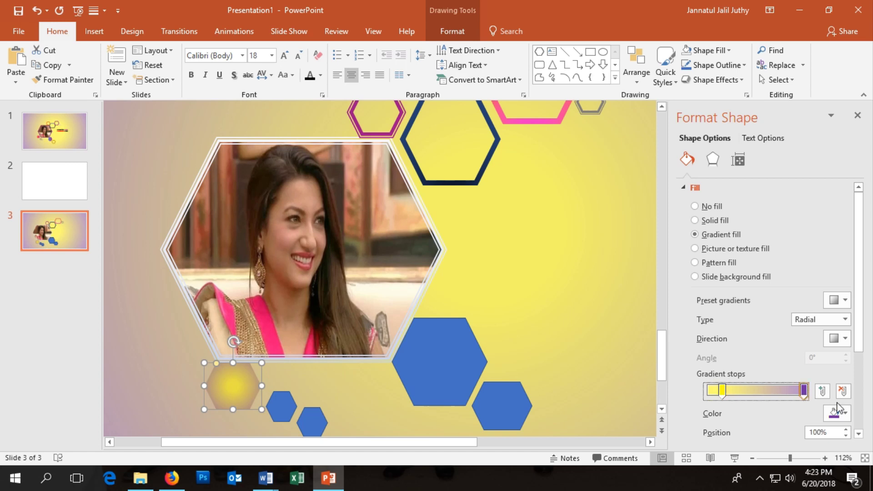
left_click(838, 407)
left_click(786, 374)
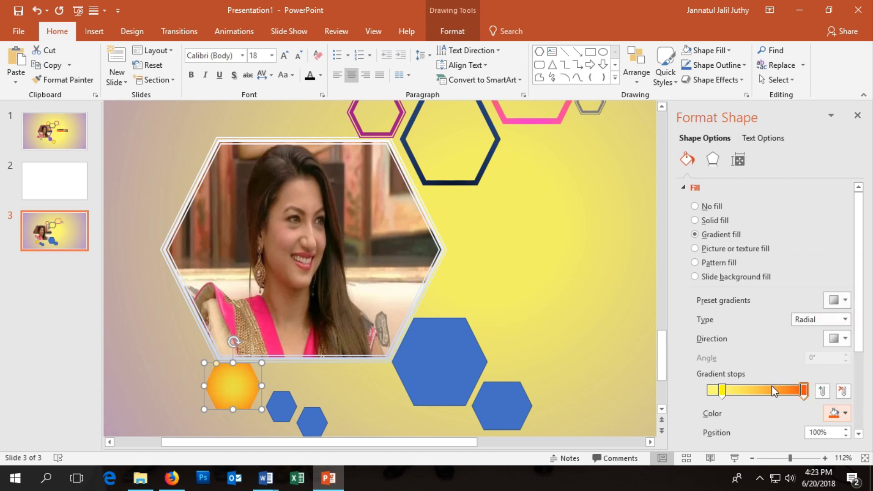
left_click(722, 390)
left_click(835, 415)
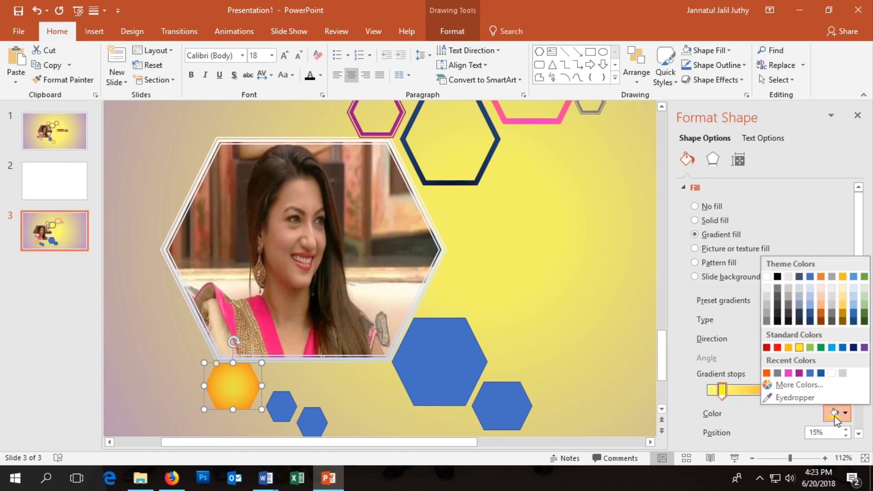
left_click(789, 373)
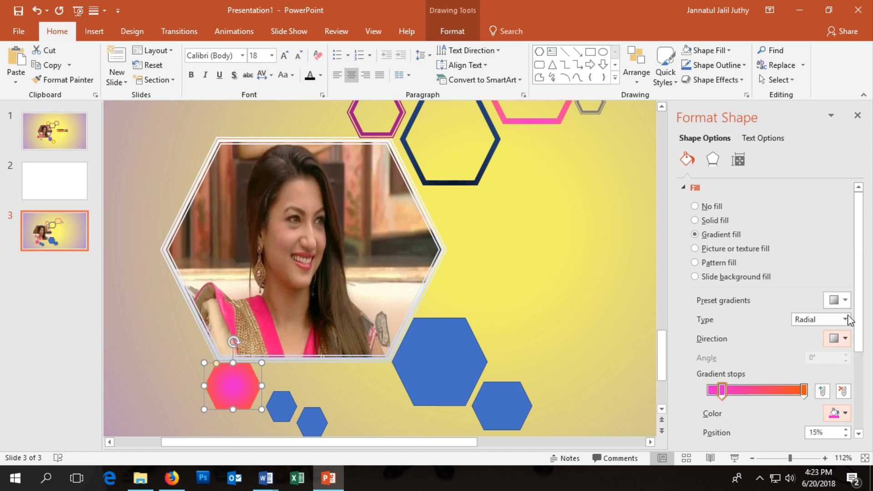
Step: Set the gradient direction to radiate from a corner
left_click(844, 300)
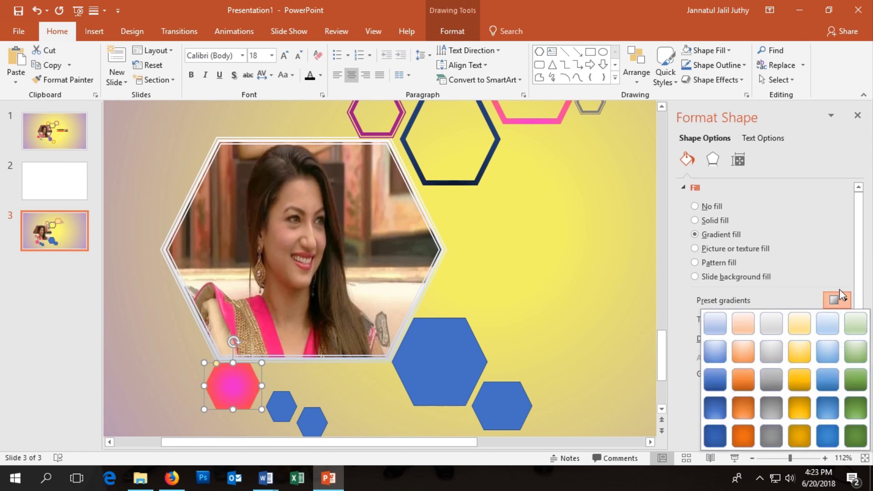
left_click(840, 298)
left_click(841, 338)
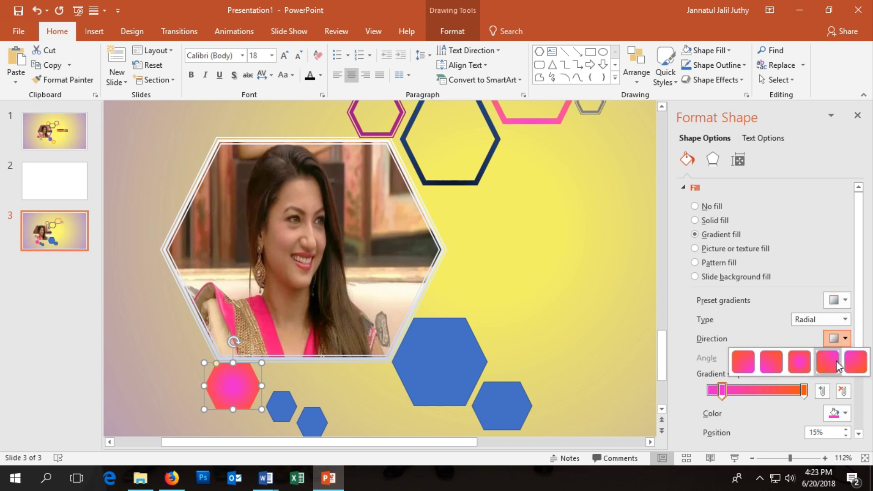
left_click(751, 364)
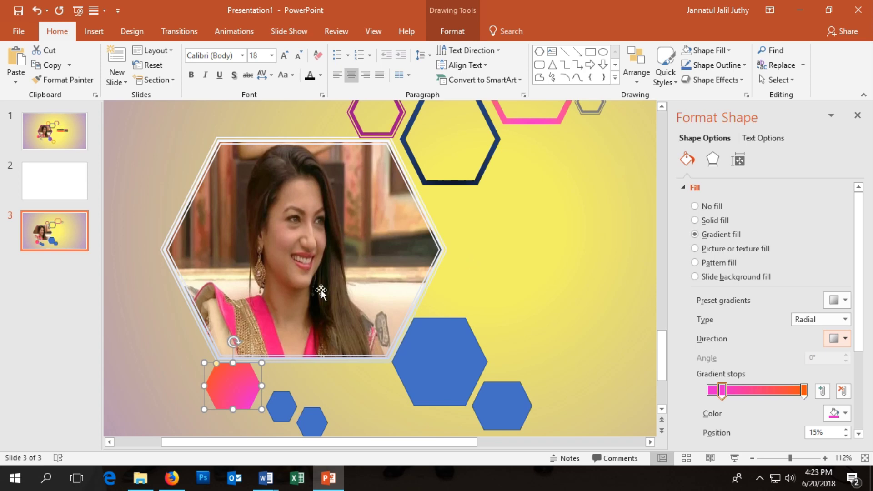
scroll(314, 300, "down", 3)
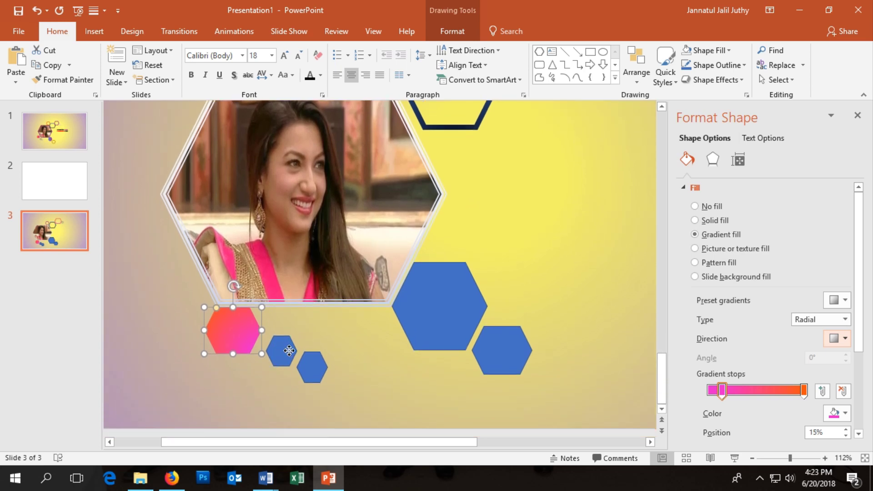
Step: Copy the tiny hexagon's grey outline formatting onto the small blue hexagons below the photo
left_click(279, 352)
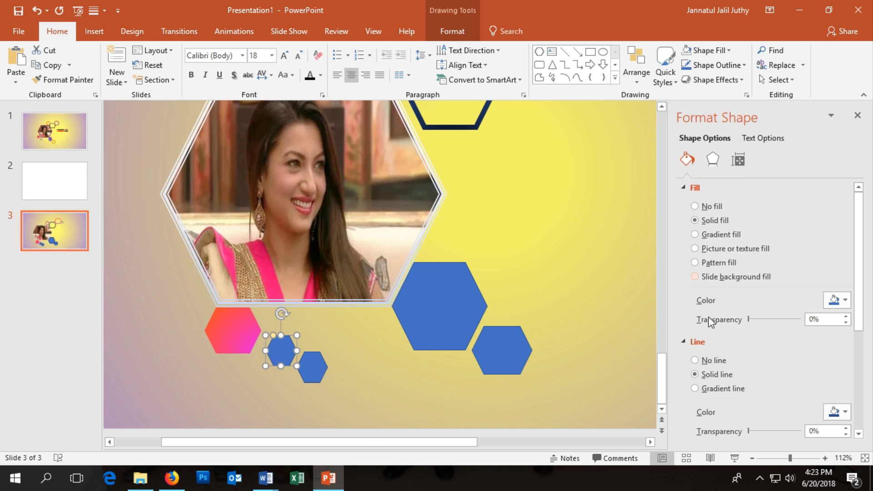
scroll(530, 243, "up", 2)
scroll(552, 164, "up", 2)
left_click(597, 134)
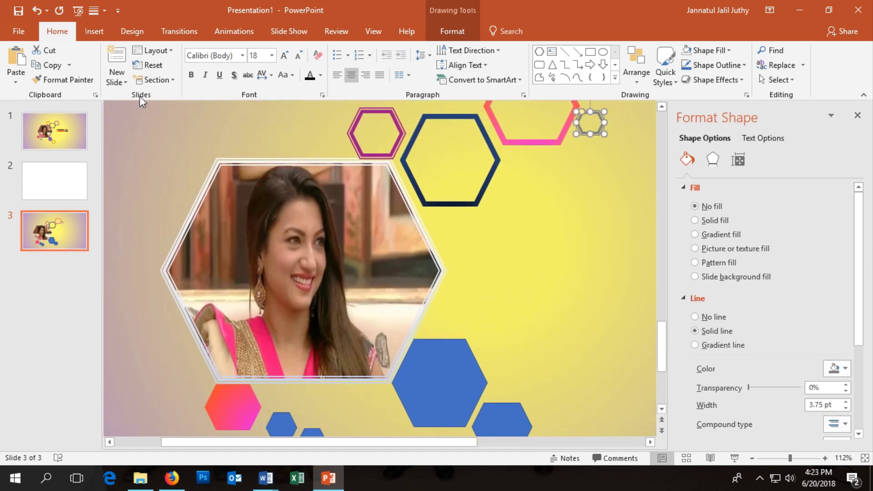
left_click(71, 78)
scroll(339, 373, "down", 2)
left_click(280, 390)
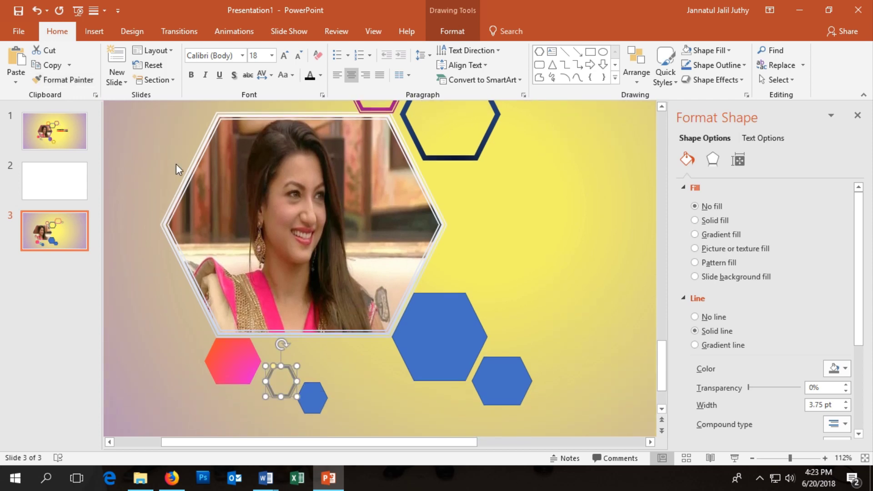
left_click(316, 403)
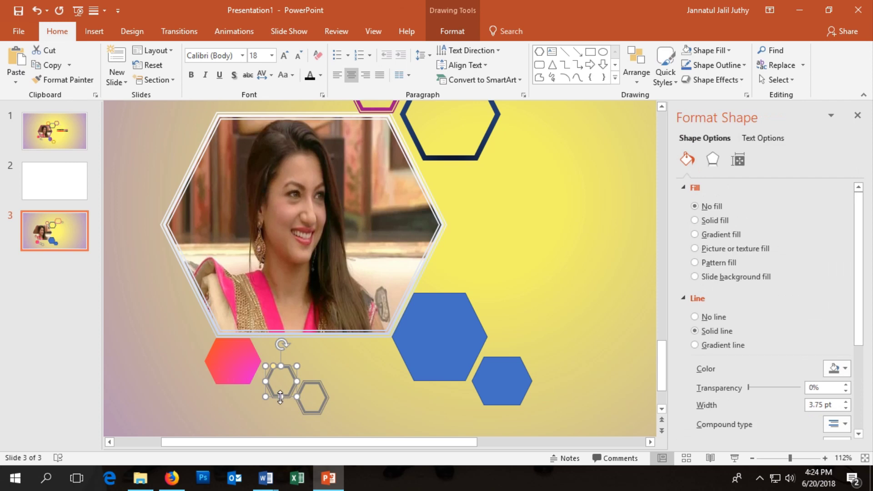
Step: Shorten both small outlined hexagons to equal heights
left_click_drag(281, 397, 310, 409)
left_click(307, 404)
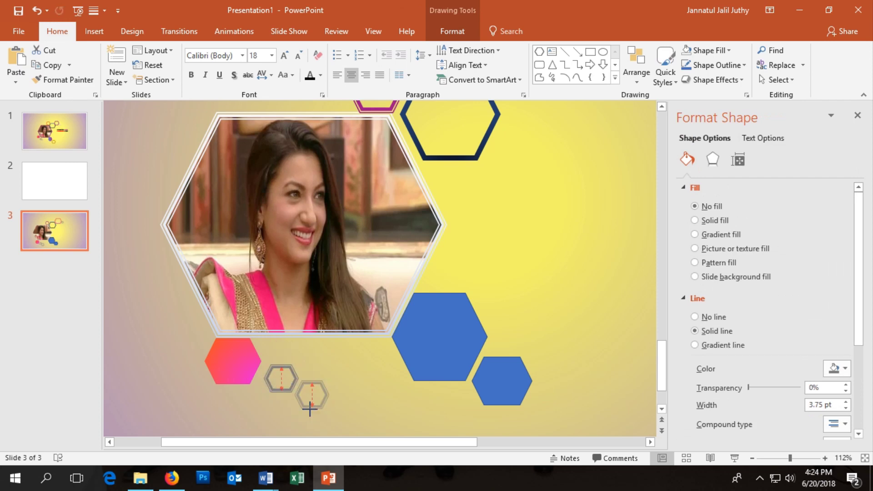
left_click(389, 396)
Step: Drag the big blue hexagon's bottom handle up, then align both blue hexagons using the red guides
left_click(469, 362)
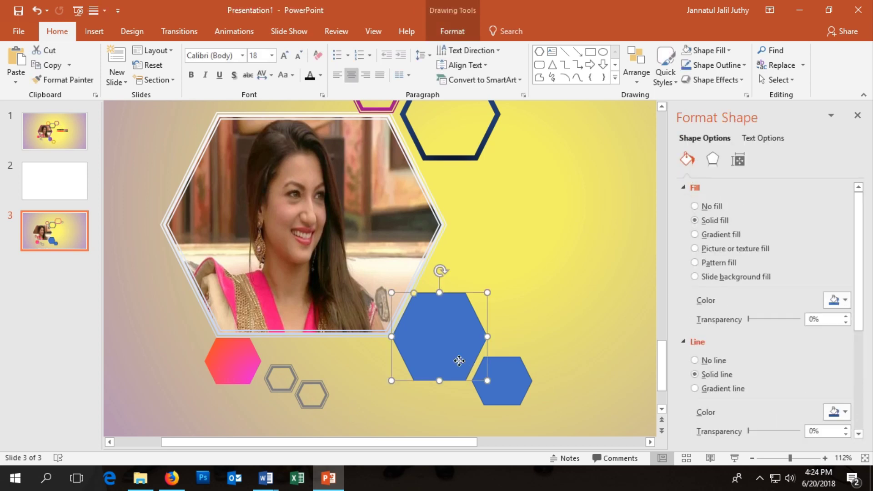
left_click_drag(469, 363, 472, 363)
left_click_drag(497, 392, 523, 392)
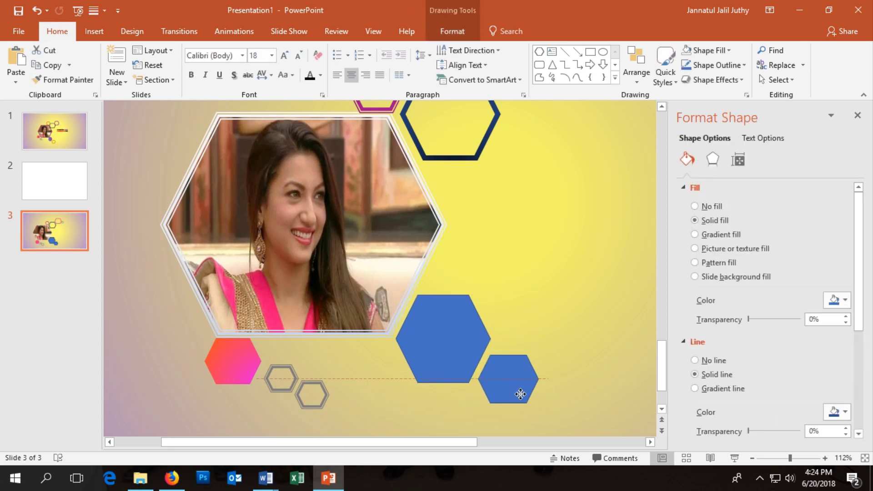
left_click(462, 333)
left_click_drag(444, 381, 444, 370)
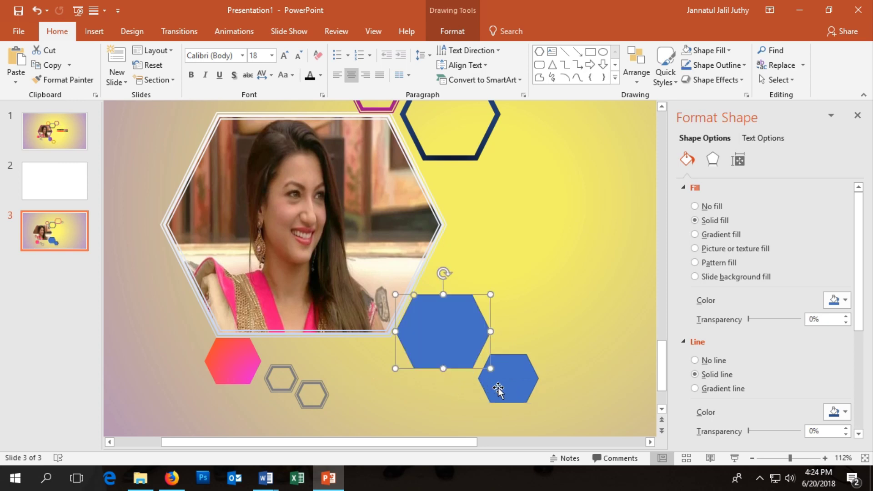
left_click_drag(498, 390, 503, 381)
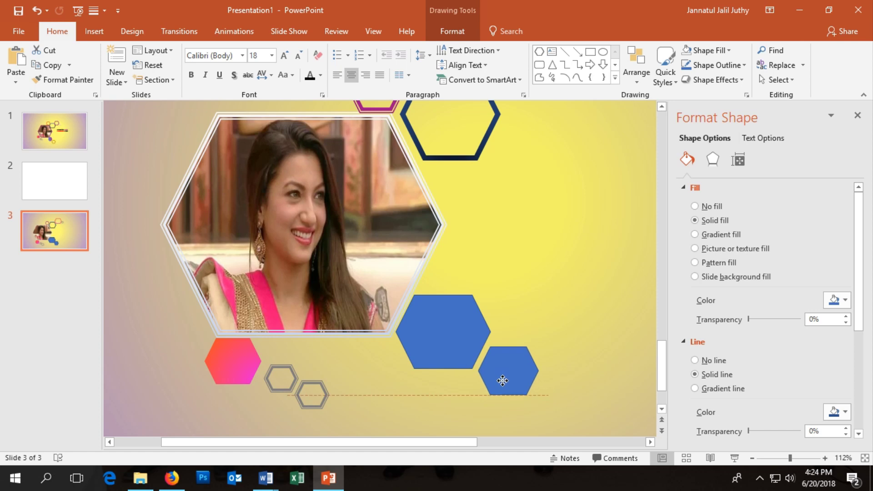
left_click_drag(444, 327, 450, 328)
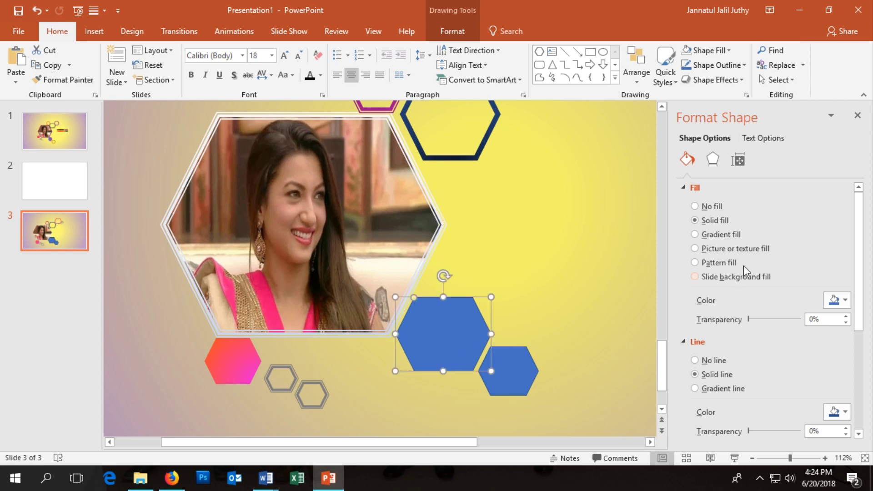
Step: Try a corner radial gradient on the big lower-right hexagon, then set it to No fill
left_click(721, 240)
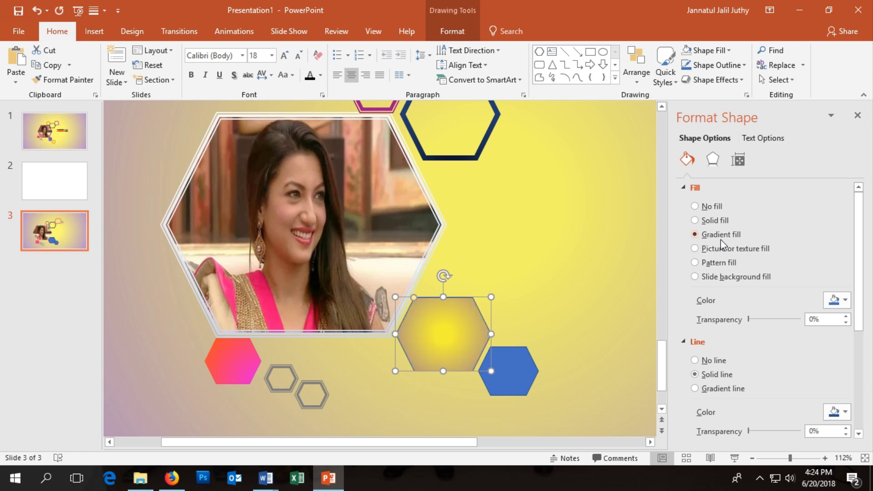
scroll(711, 340, "down", 1)
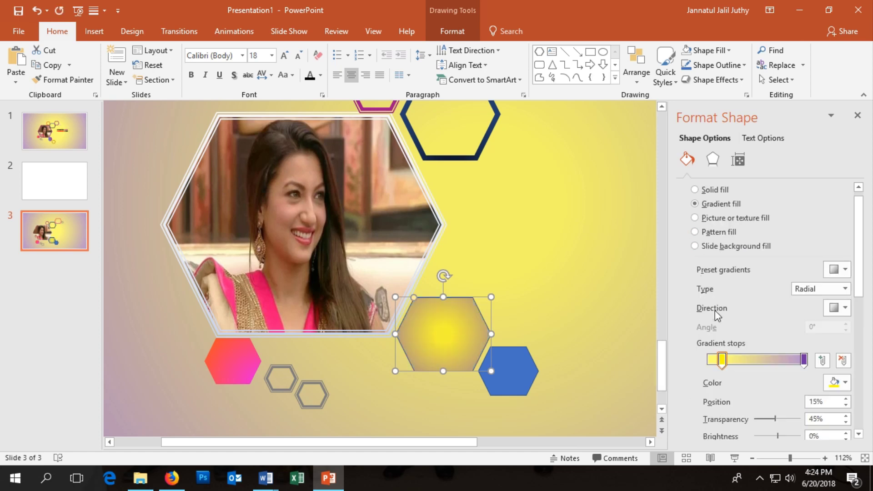
scroll(715, 310, "down", 2)
scroll(728, 310, "up", 3)
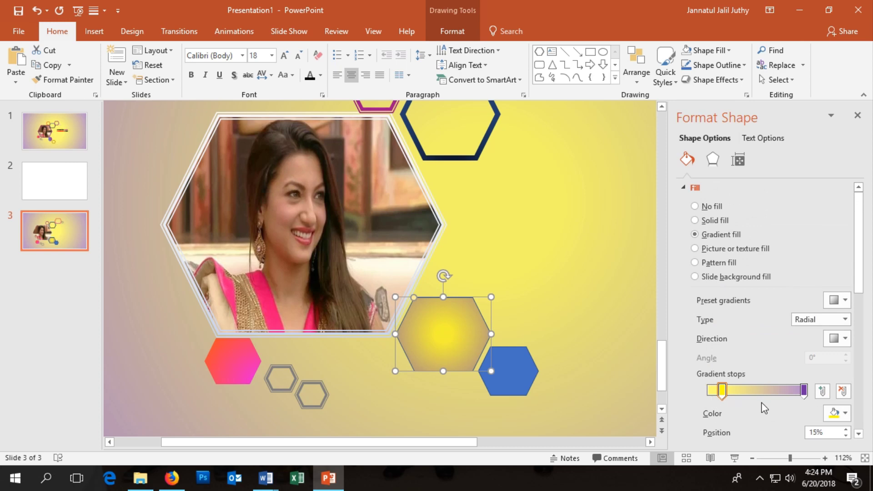
left_click(840, 339)
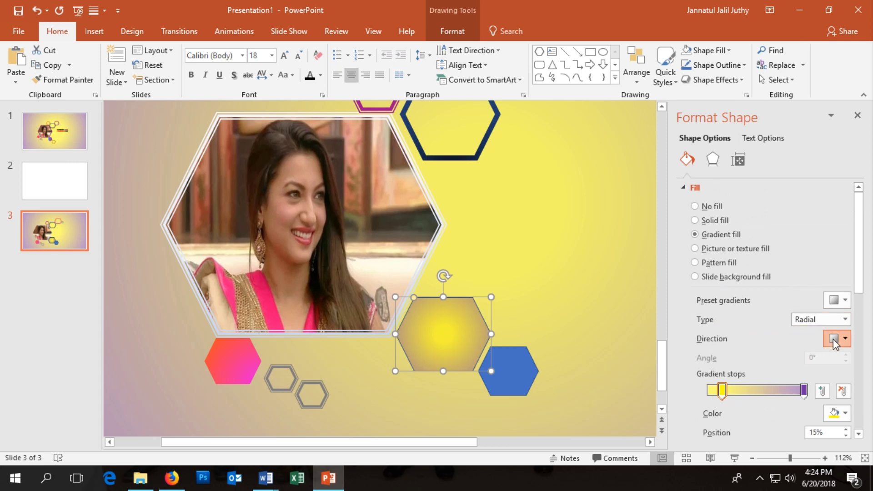
left_click(751, 364)
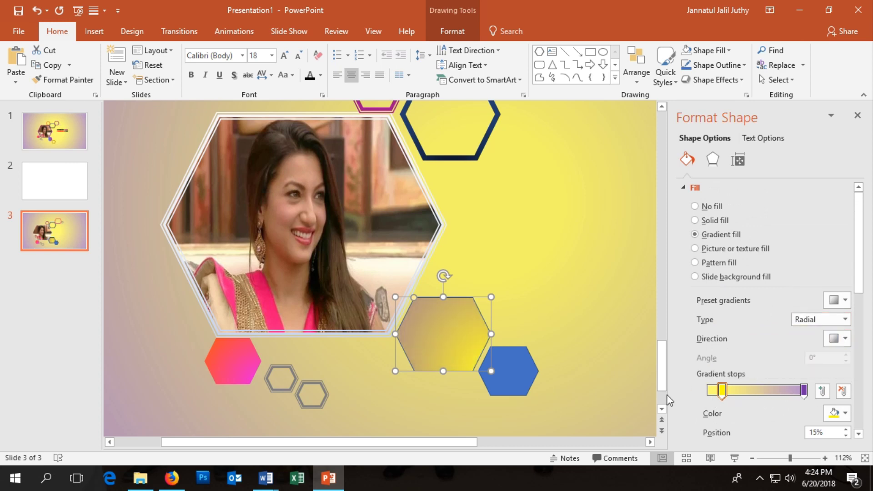
scroll(780, 379, "down", 2)
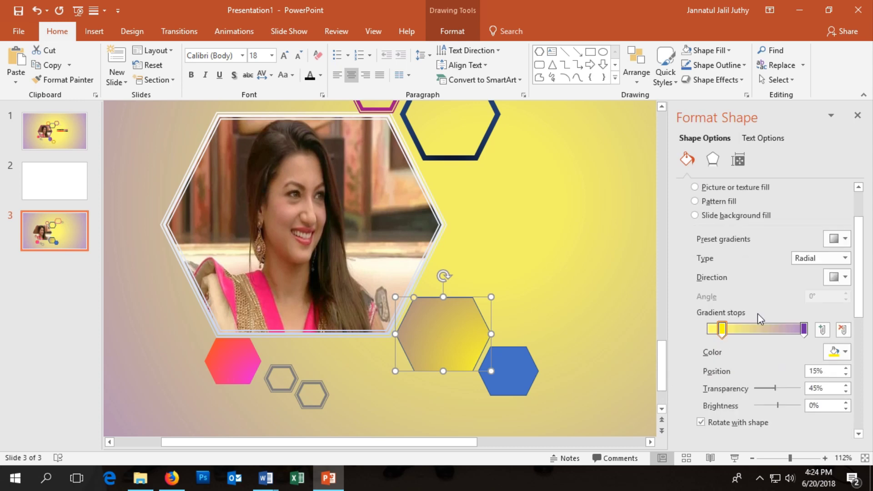
scroll(756, 217, "up", 2)
left_click(715, 209)
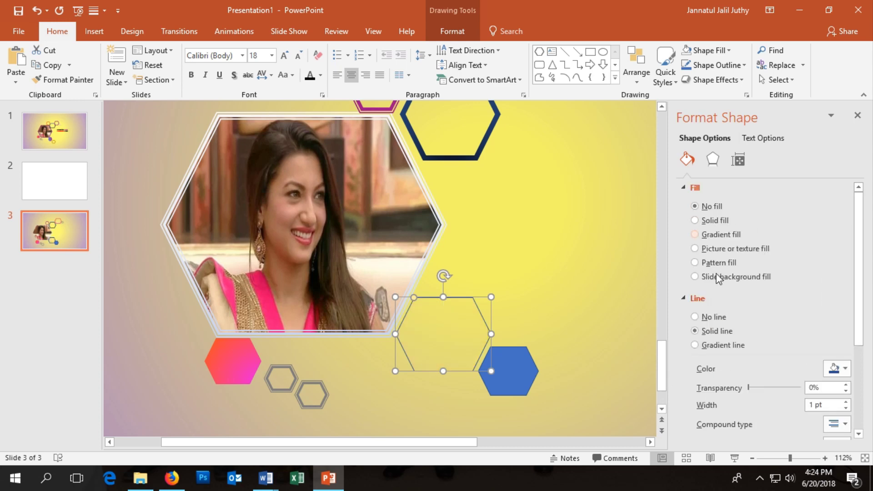
Step: Step the hollow hexagon's outline width up to 4.75 pt
scroll(727, 295, "down", 1)
scroll(764, 327, "down", 2)
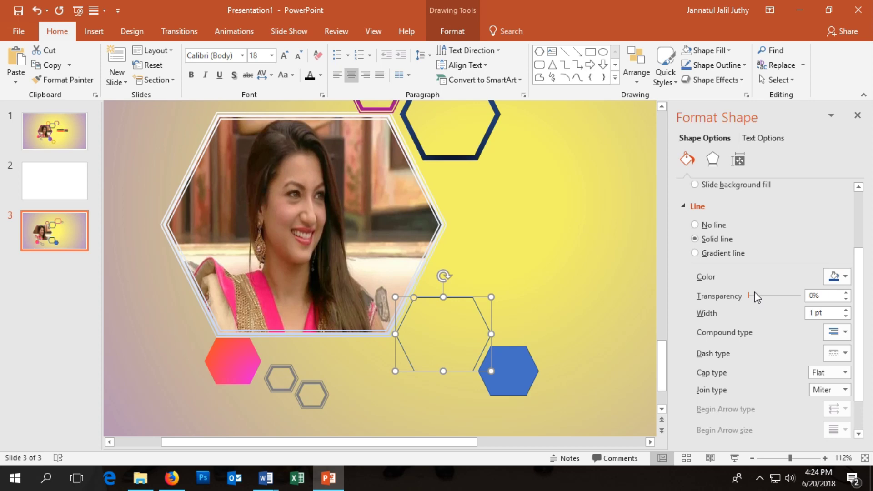
scroll(745, 253, "down", 1)
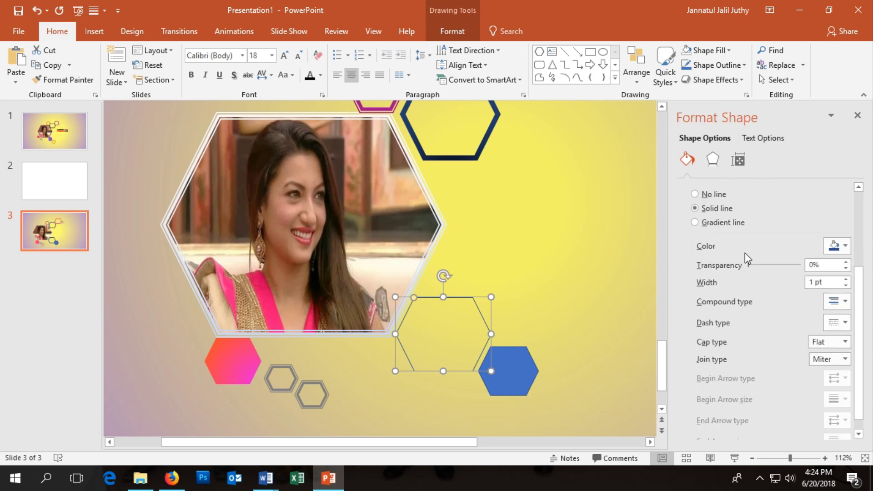
scroll(745, 253, "up", 1)
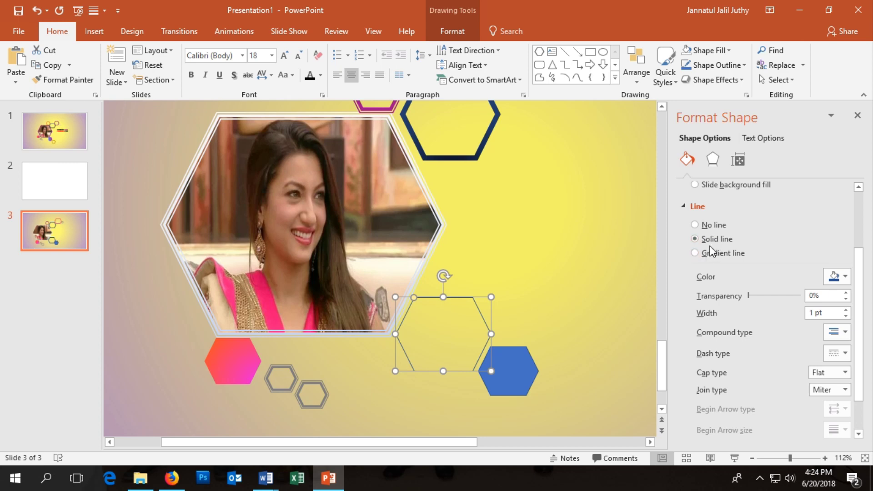
scroll(712, 251, "up", 1)
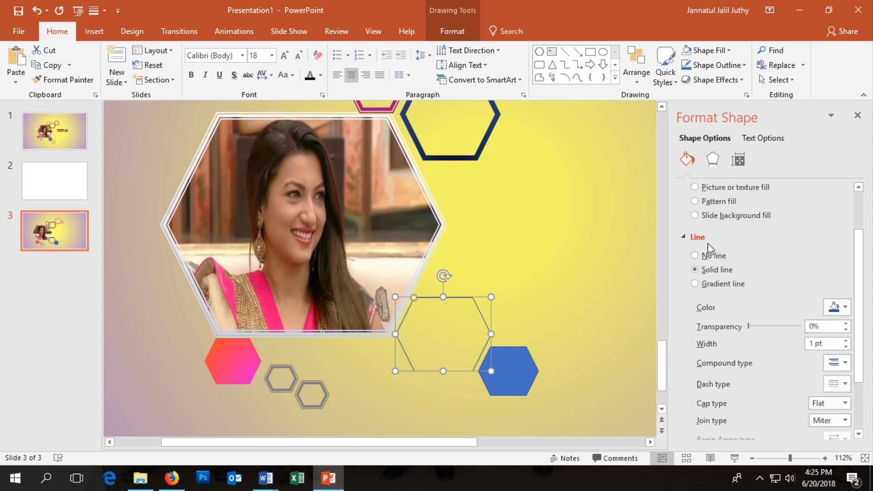
scroll(723, 263, "up", 2)
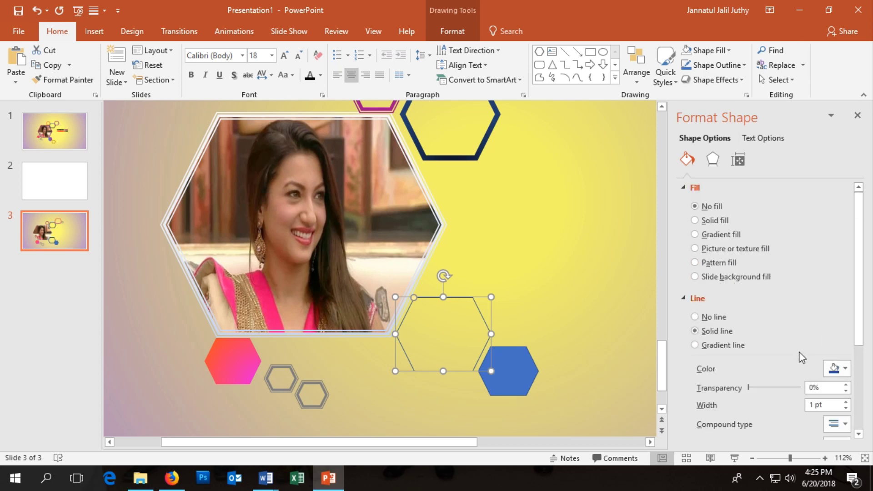
scroll(848, 411, "down", 1)
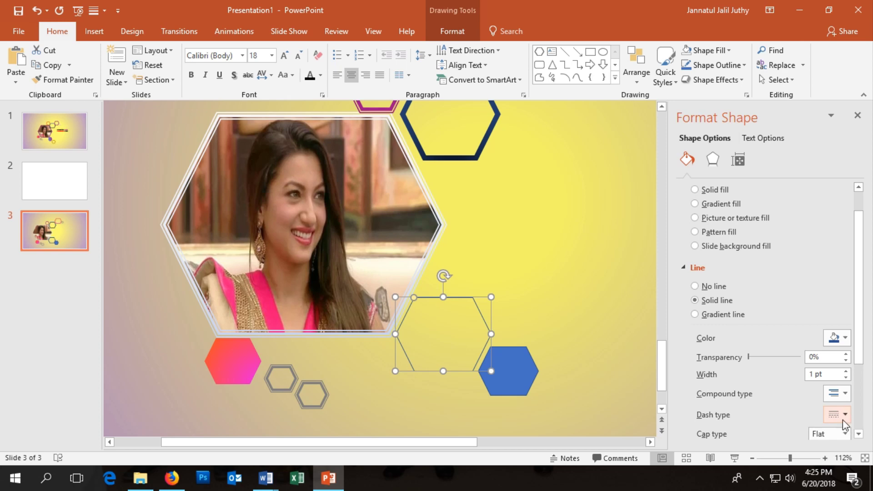
triple_click(845, 373)
triple_click(845, 371)
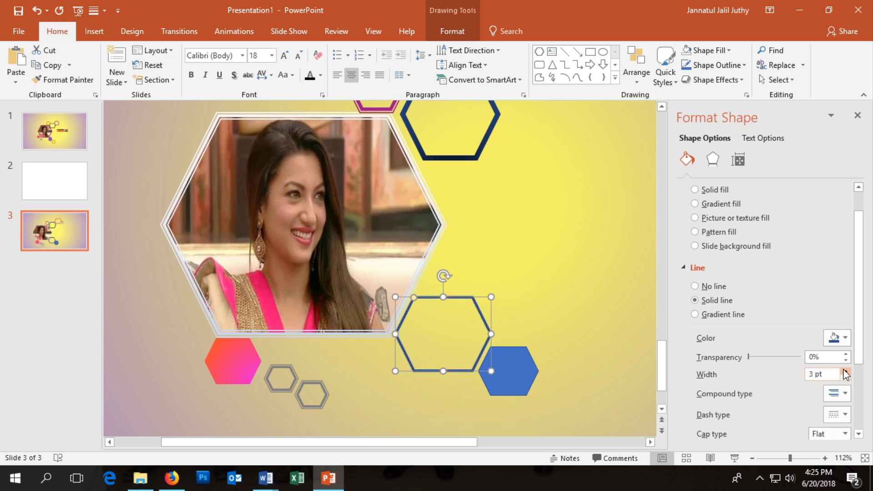
double_click(845, 371)
left_click(845, 372)
left_click(845, 372)
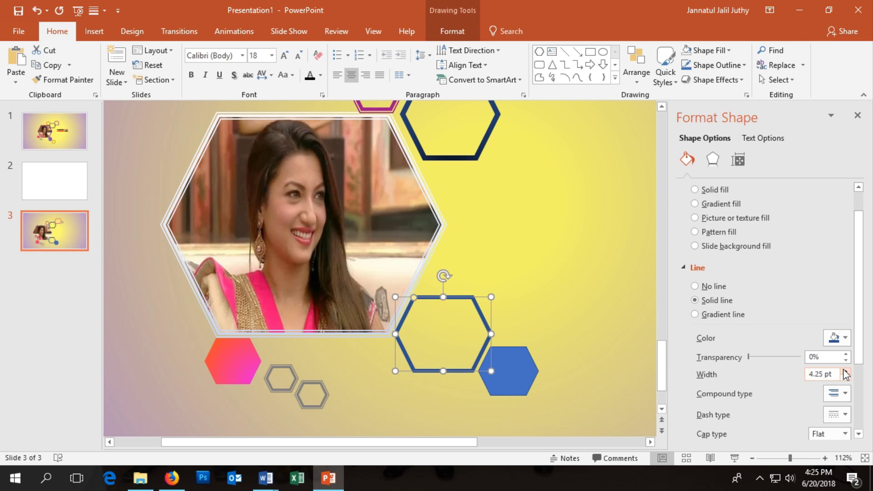
left_click(845, 371)
left_click(845, 372)
left_click(602, 375)
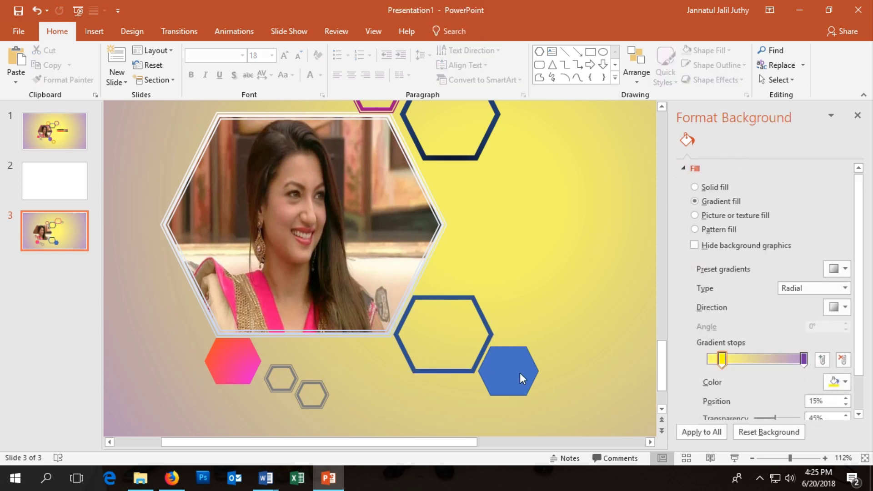
left_click(465, 372)
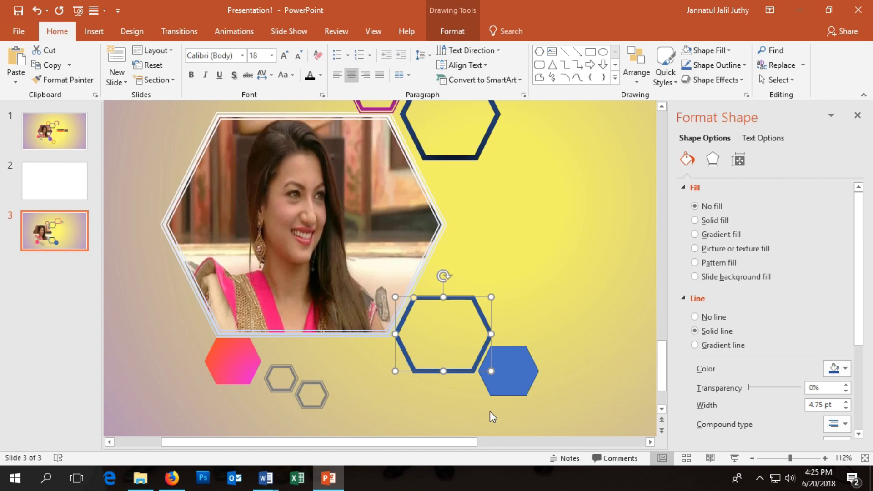
Step: Change the hollow hexagon's outline to an orange radial preset gradient line
left_click(515, 357)
left_click(484, 320)
left_click(834, 368)
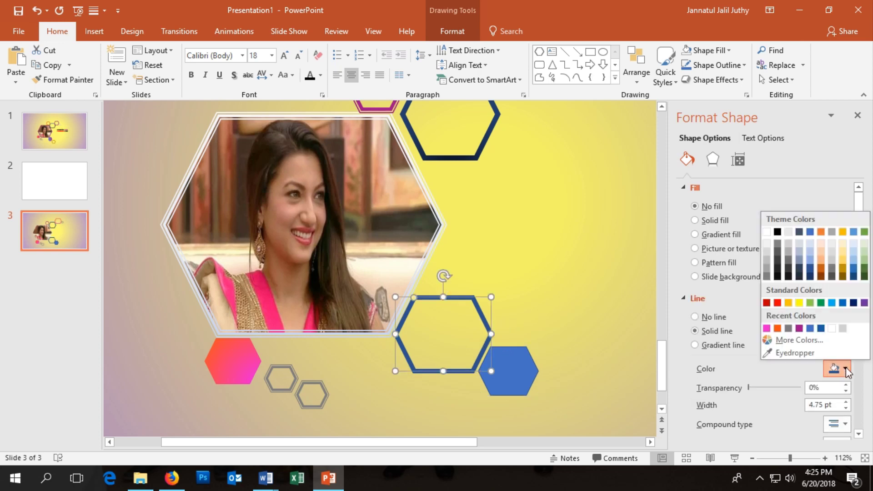
left_click(801, 329)
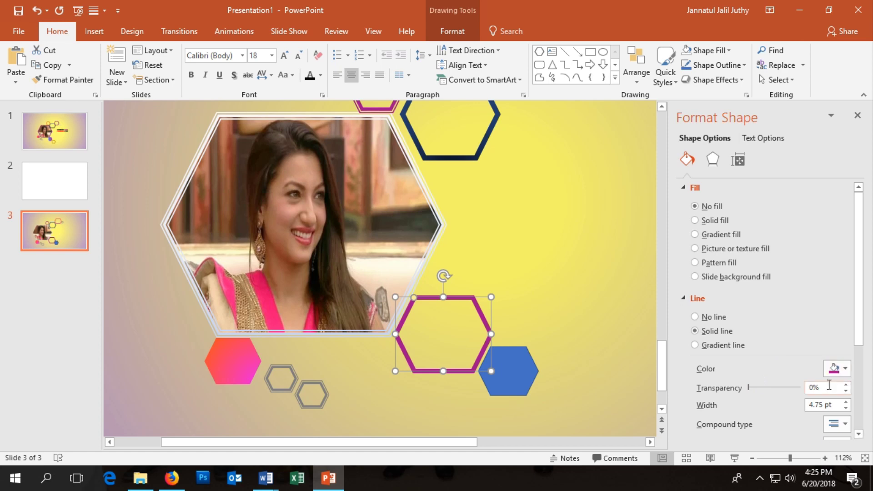
left_click(708, 344)
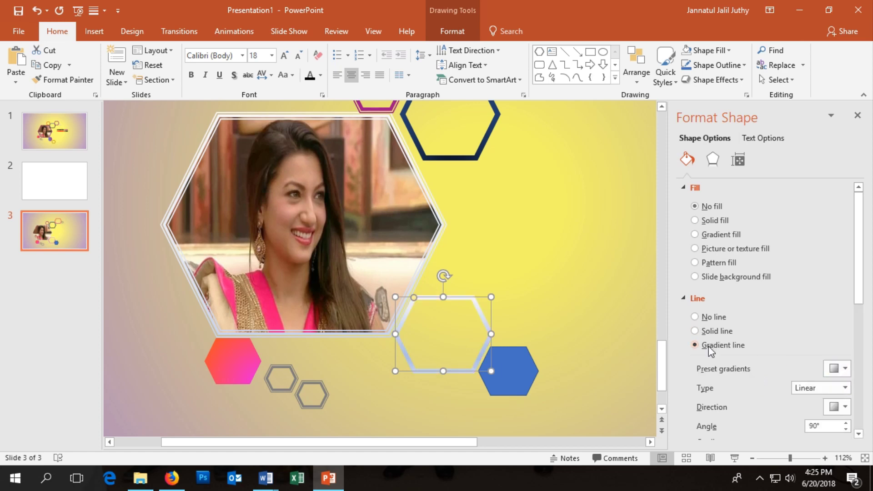
left_click(845, 370)
left_click(740, 327)
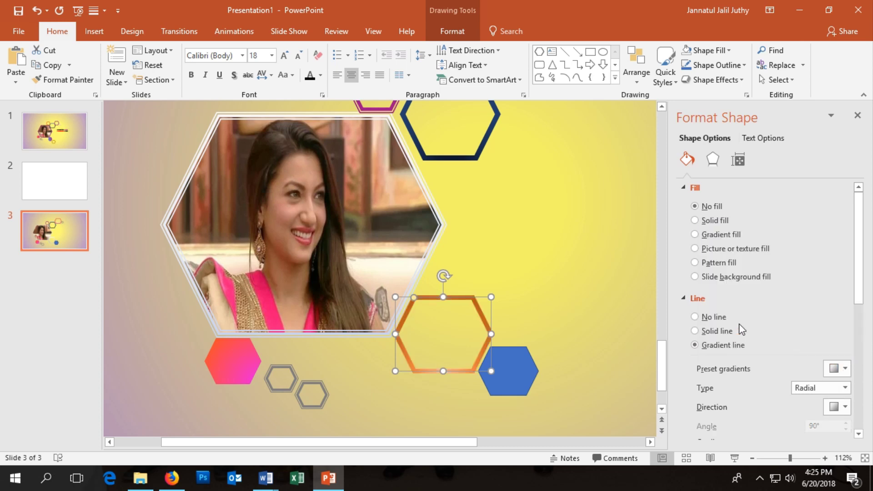
Step: Remove the outline gradient's middle stop and make the left stop pink
scroll(814, 373, "down", 1)
scroll(800, 411, "down", 1)
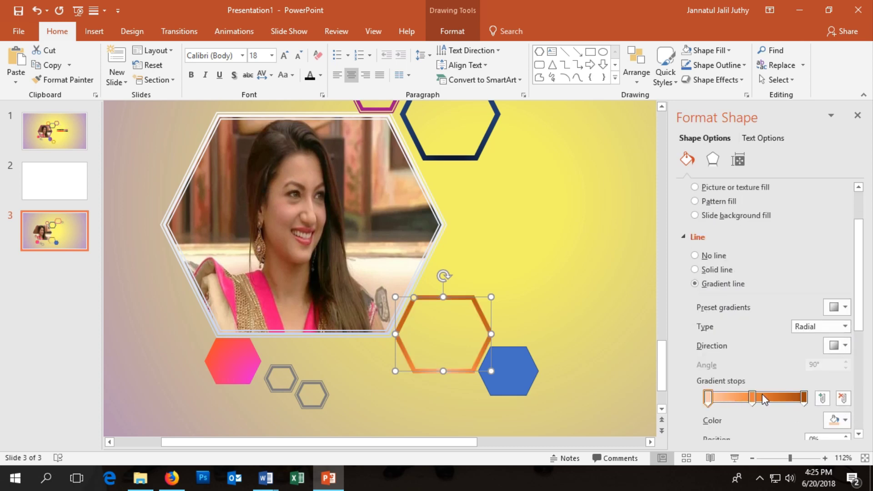
left_click_drag(752, 399, 786, 421)
left_click(708, 399)
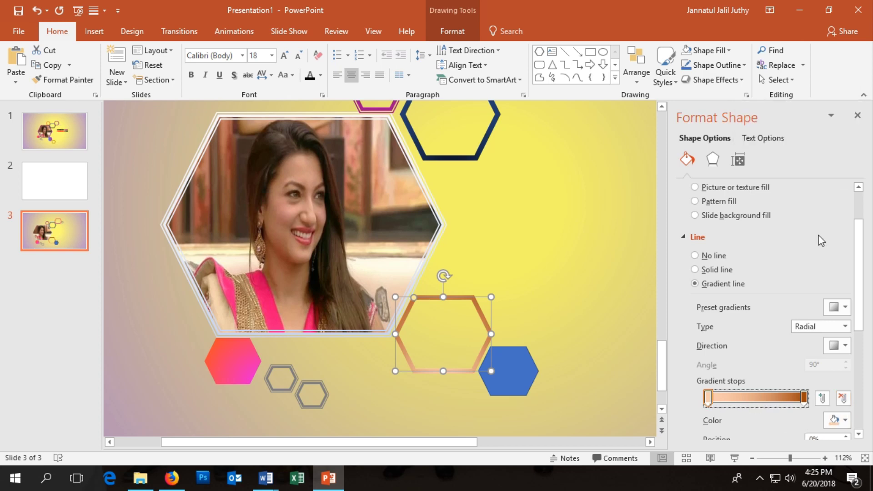
left_click(833, 422)
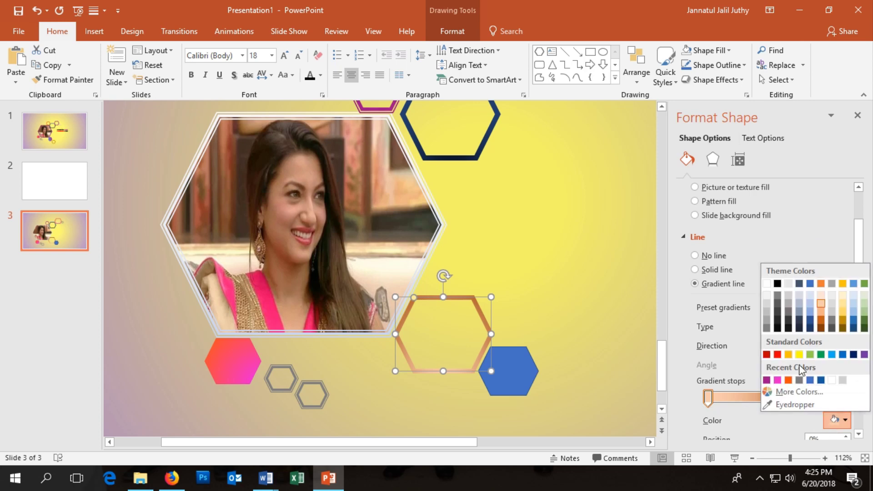
left_click(778, 380)
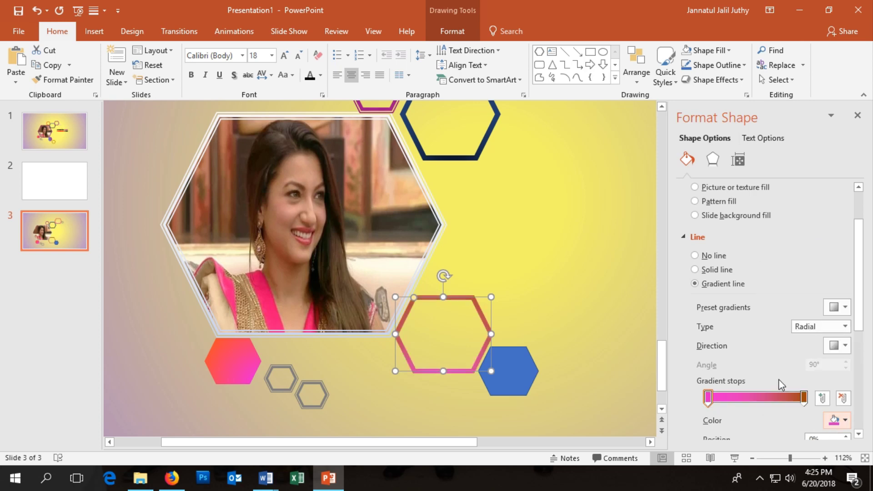
Step: Set the outline gradient's right stop to orange-red
left_click(834, 420)
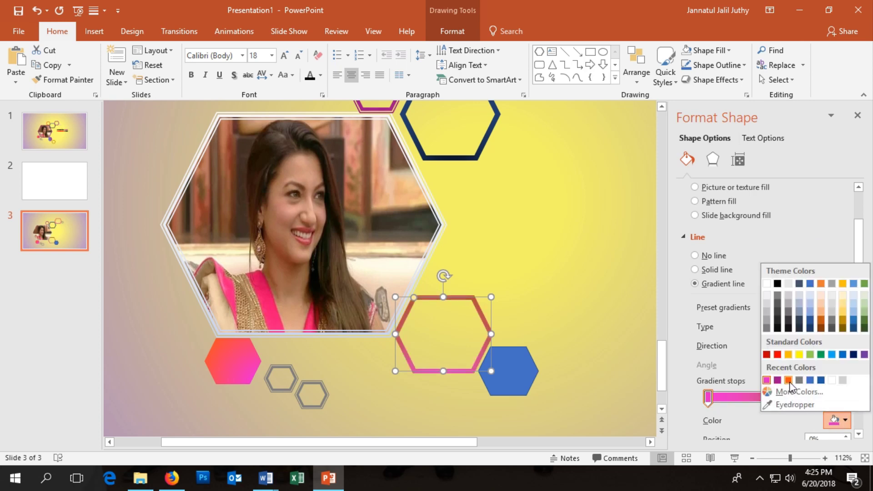
left_click(733, 369)
left_click(803, 398)
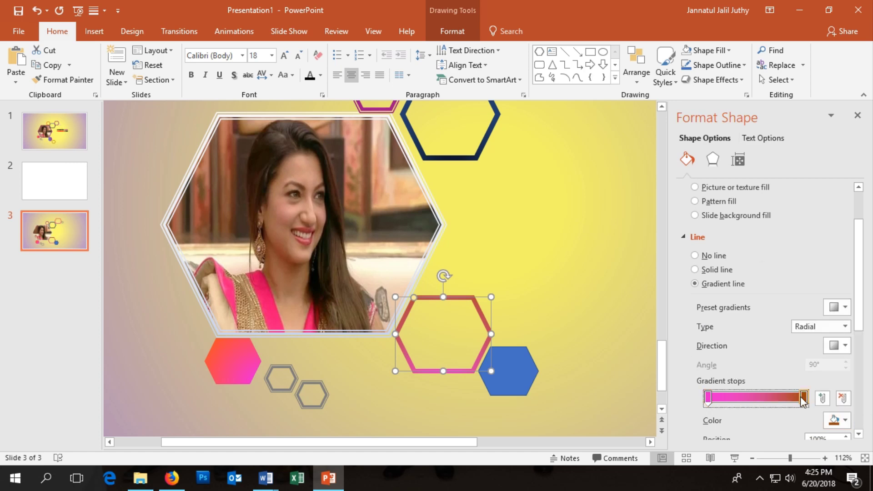
left_click(838, 424)
left_click(788, 380)
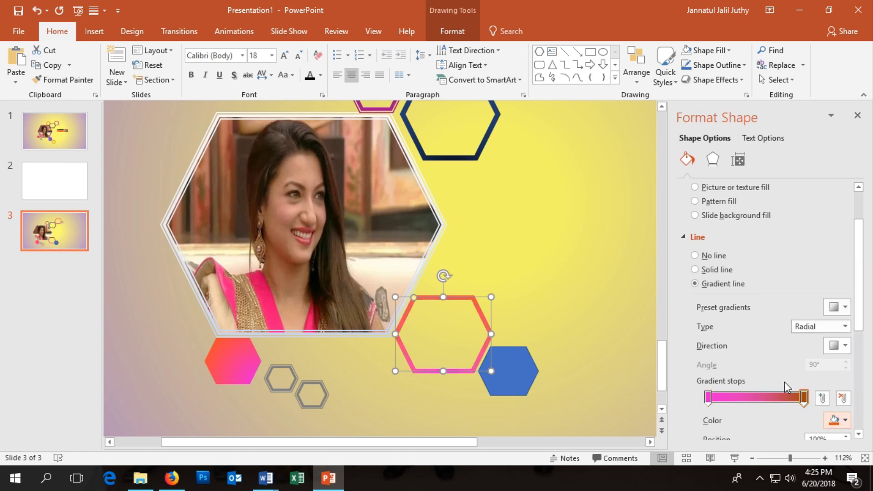
left_click(596, 327)
left_click(535, 367)
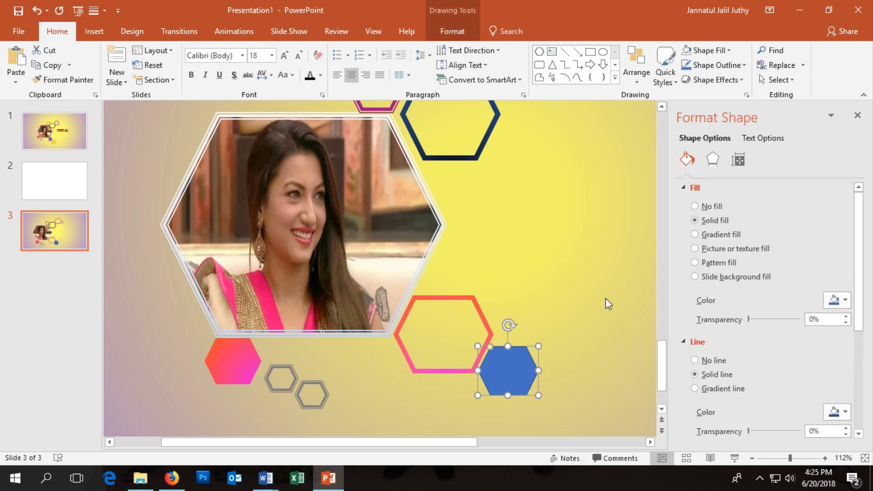
Step: Set the blue hexagon's Line to No line and give it a radial gradient fill
scroll(605, 300, "down", 1)
scroll(579, 313, "down", 1)
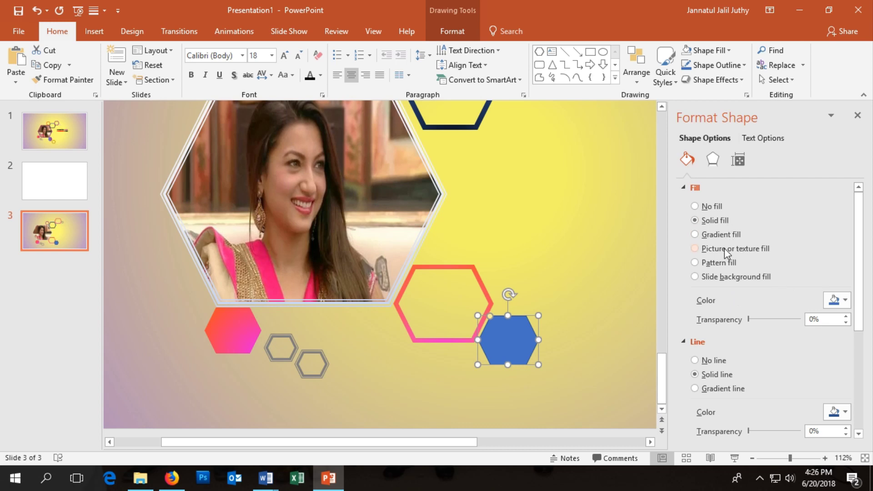
scroll(718, 377, "down", 1)
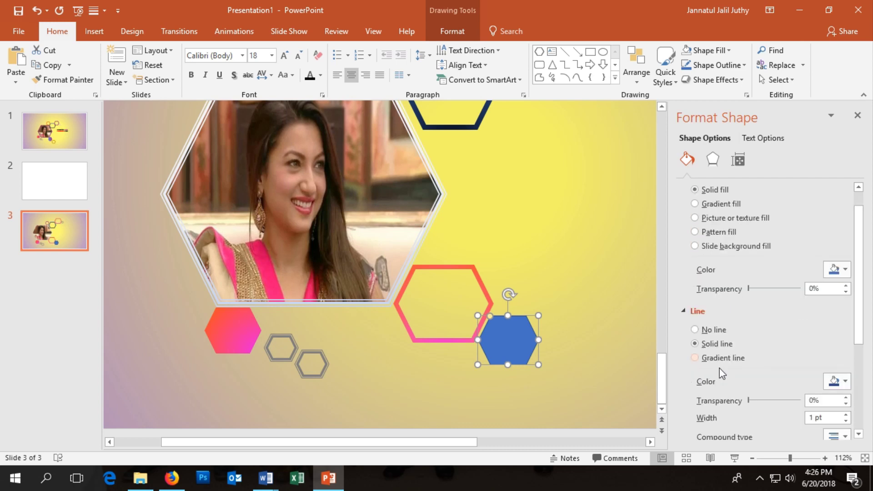
left_click(722, 358)
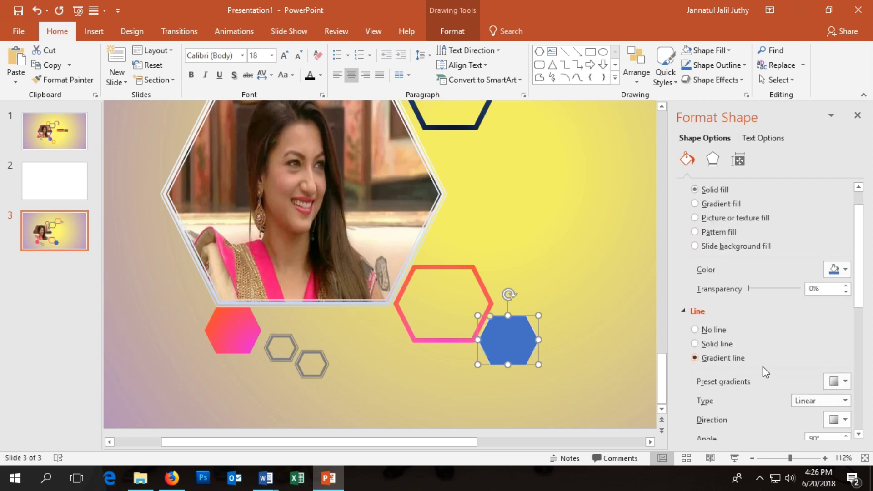
left_click(835, 382)
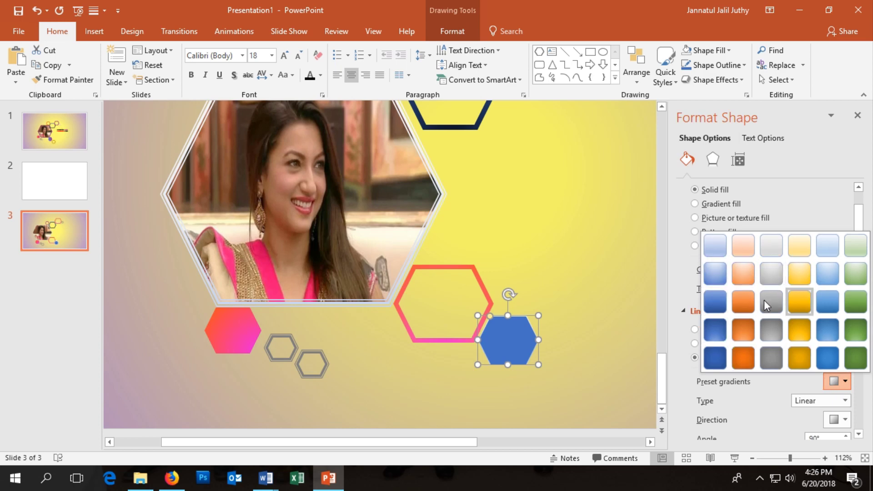
left_click(716, 274)
left_click(842, 420)
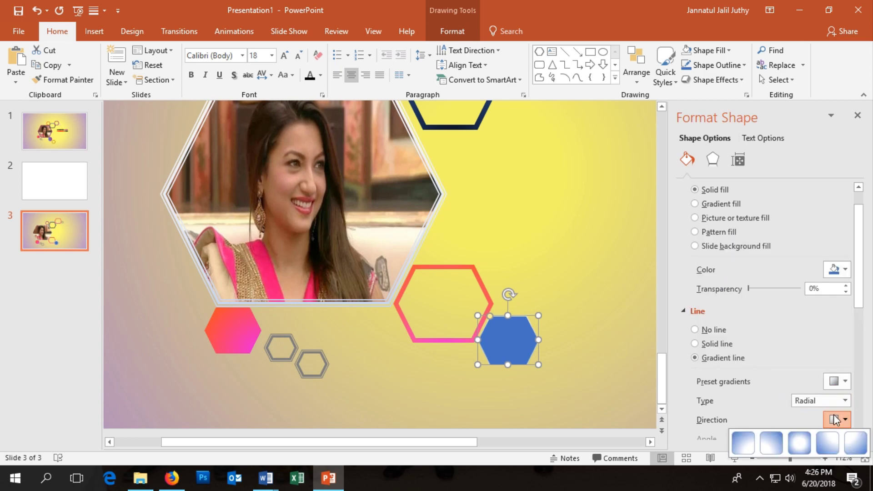
left_click(749, 443)
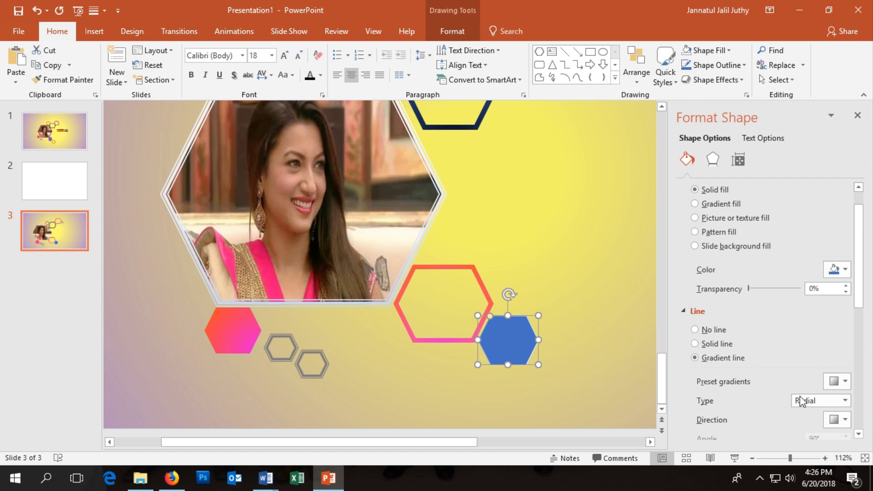
left_click(700, 330)
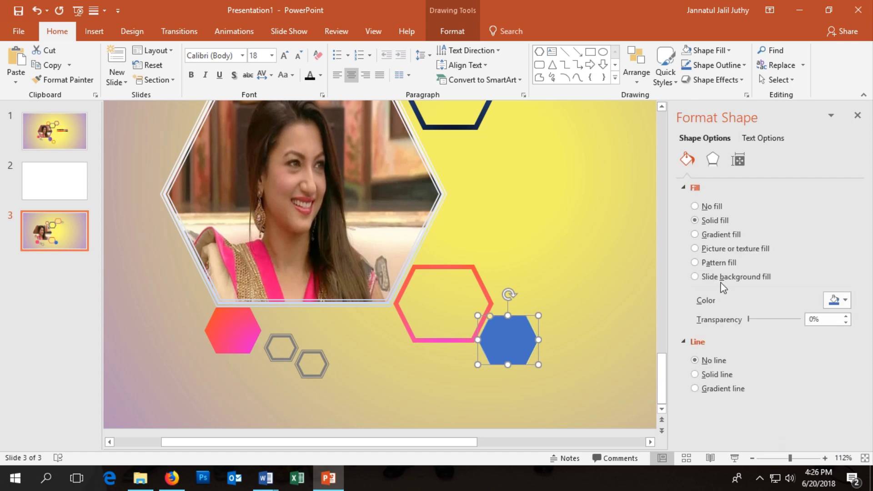
left_click(710, 237)
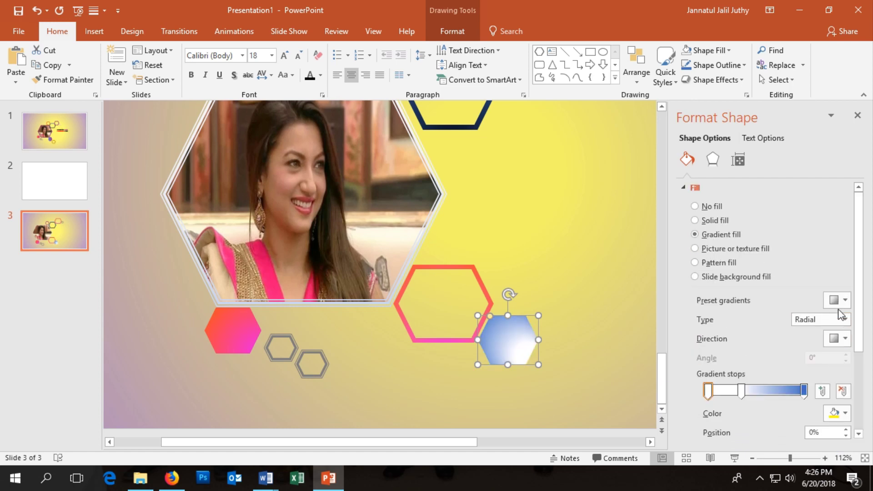
Step: Delete the middle gradient stop and radiate the fill From Bottom Right Corner
left_click(742, 390)
left_click(843, 391)
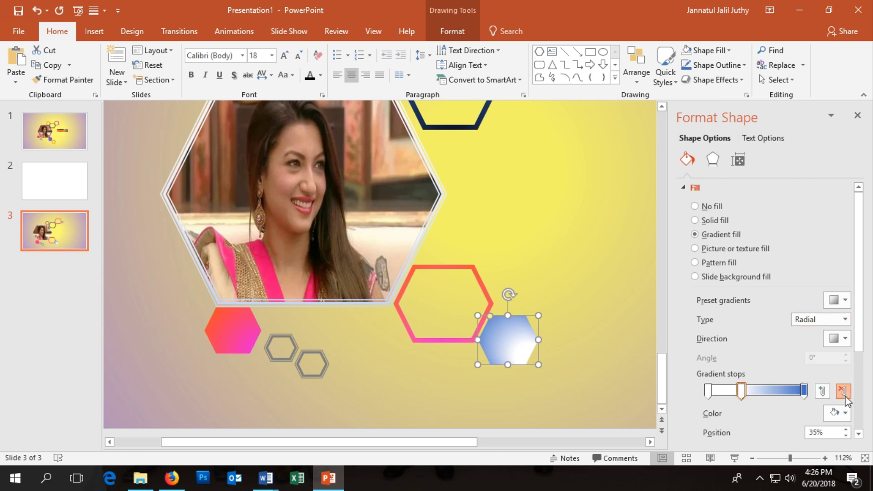
left_click(840, 337)
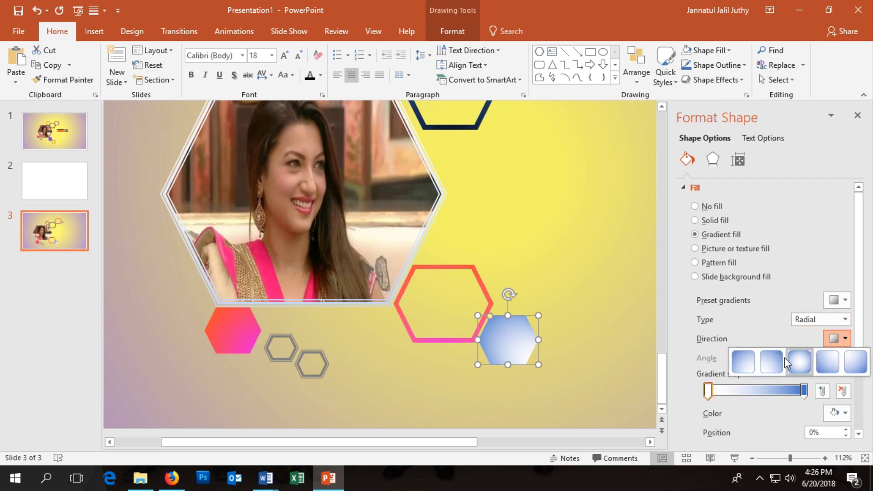
left_click(745, 365)
scroll(778, 397, "down", 2)
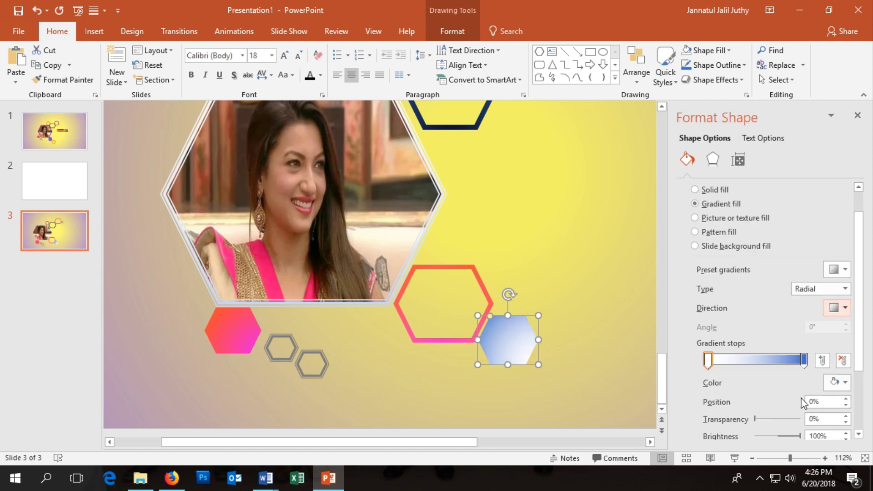
scroll(801, 377, "down", 1)
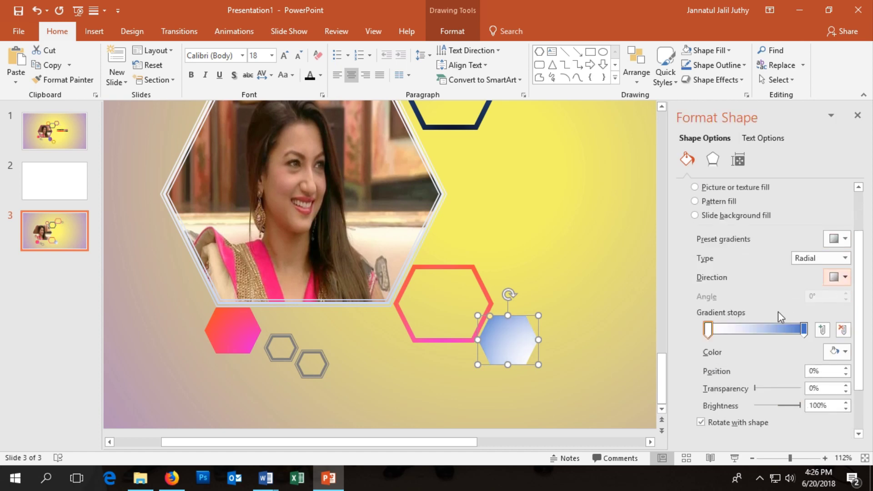
left_click(709, 331)
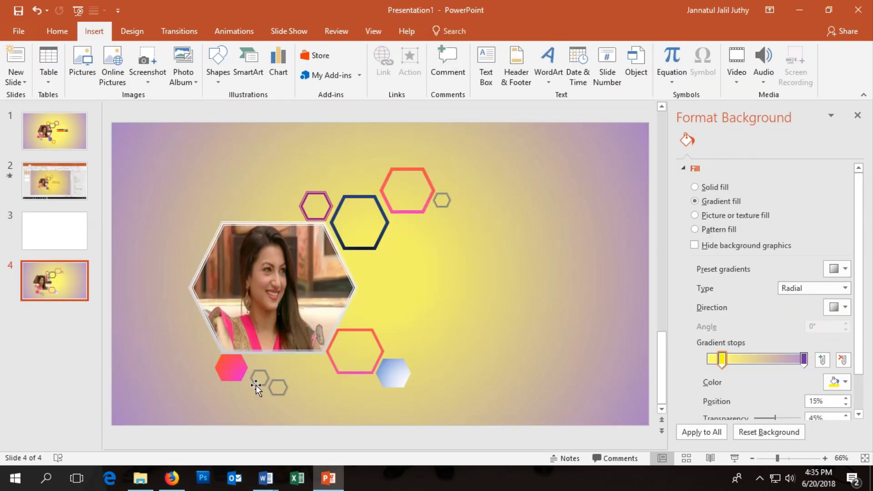
Step: Shrink the first small grey hexagon and slide the second one right beside it
left_click(262, 386)
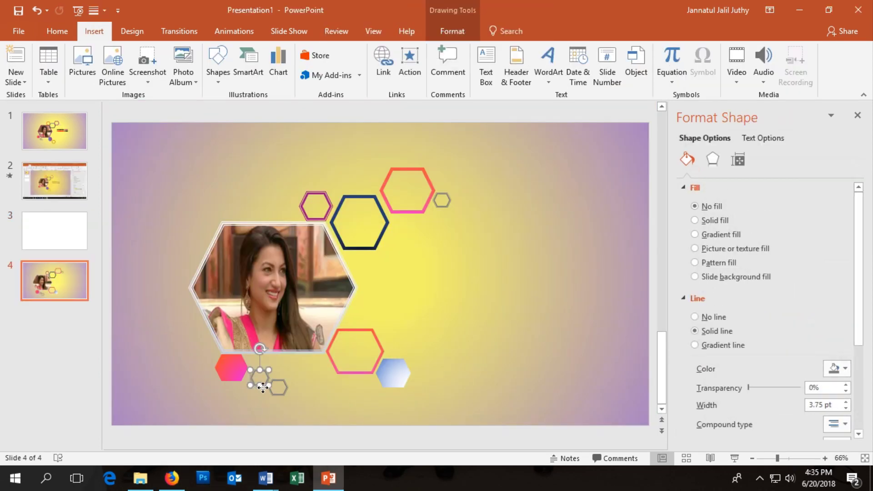
scroll(261, 413, "up", 8, "ctrl")
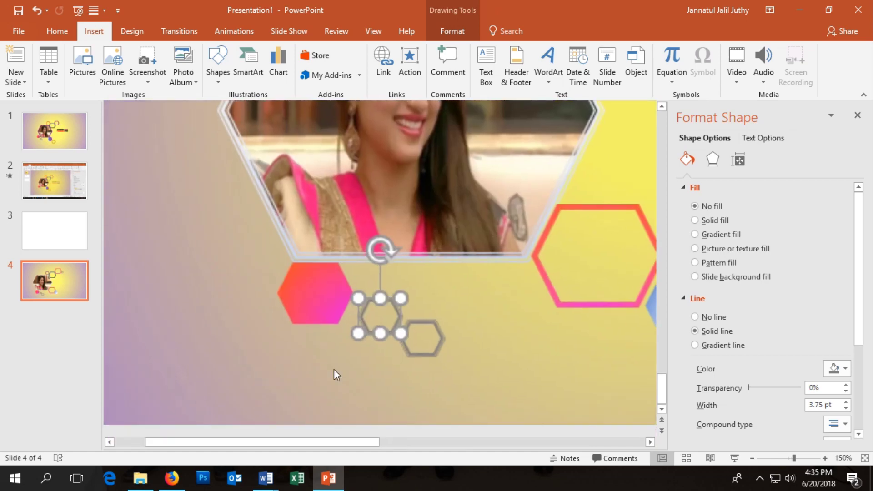
mouse_move(401, 335)
left_mouse_down()
mouse_move(371, 325)
mouse_move(358, 335)
left_mouse_up()
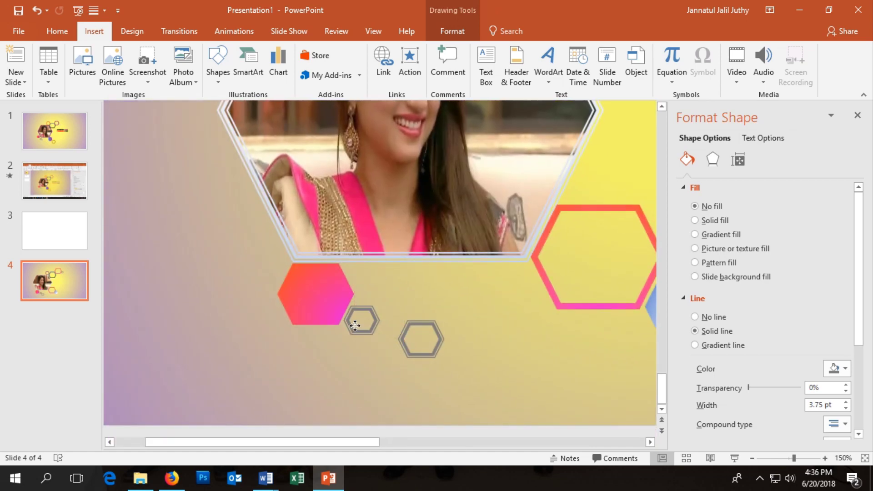
mouse_move(409, 351)
left_mouse_down()
mouse_move(392, 352)
mouse_move(413, 352)
left_mouse_up()
left_click(392, 337)
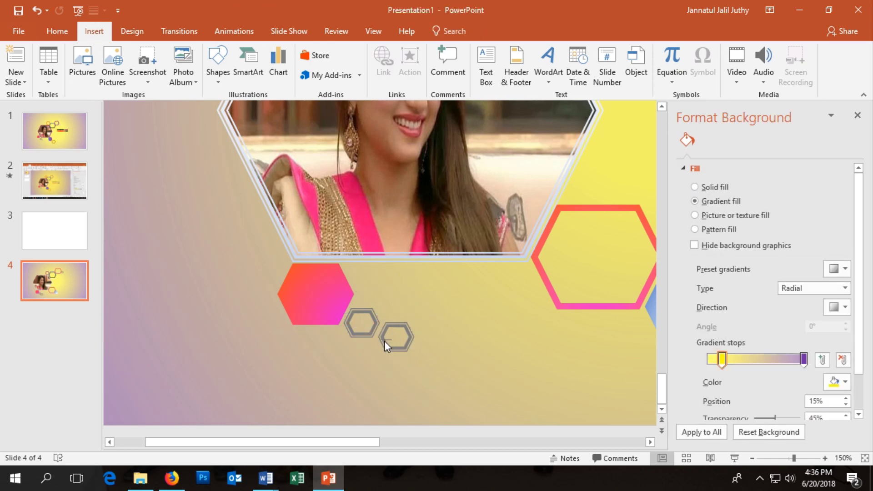
scroll(336, 364, "down", 2)
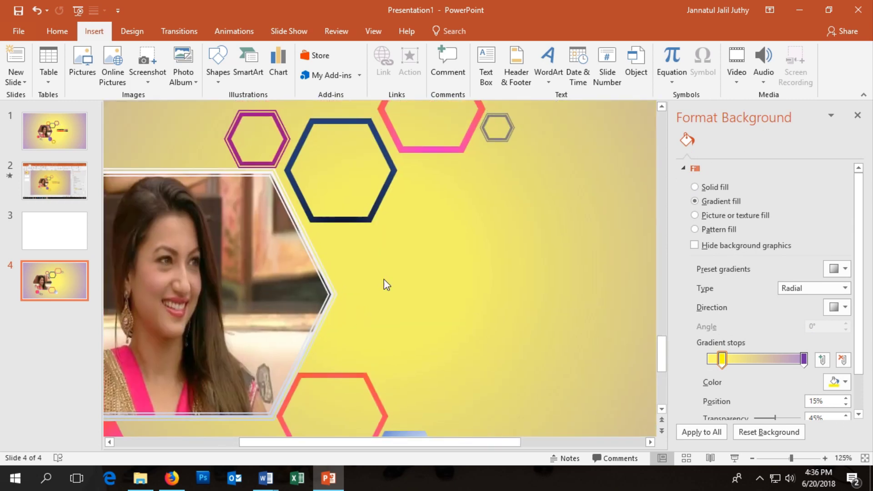
scroll(383, 279, "down", 1)
Step: Remove the red-outline hexagon's outline and give it a gradient fill
left_click(370, 309)
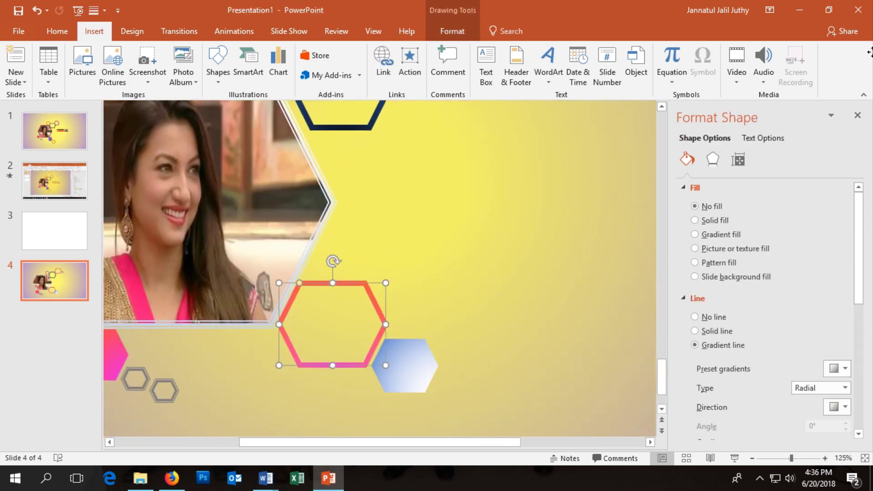
left_click(717, 221)
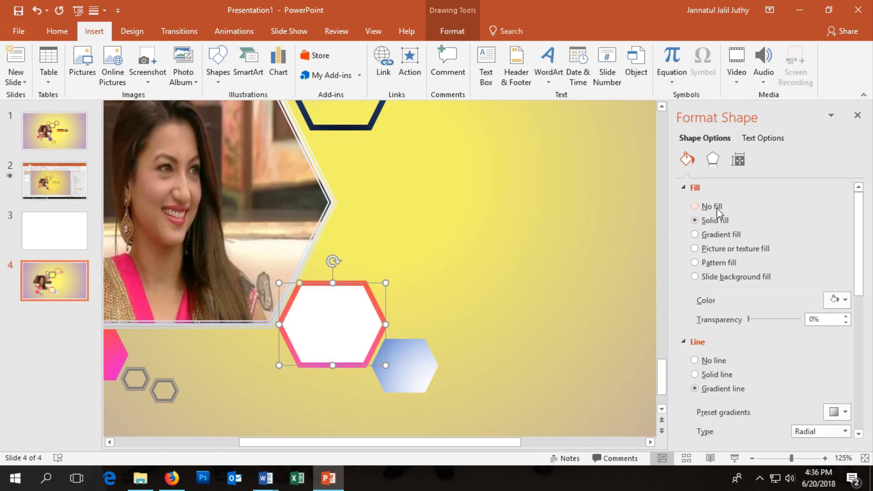
left_click(716, 207)
left_click(717, 221)
left_click(708, 361)
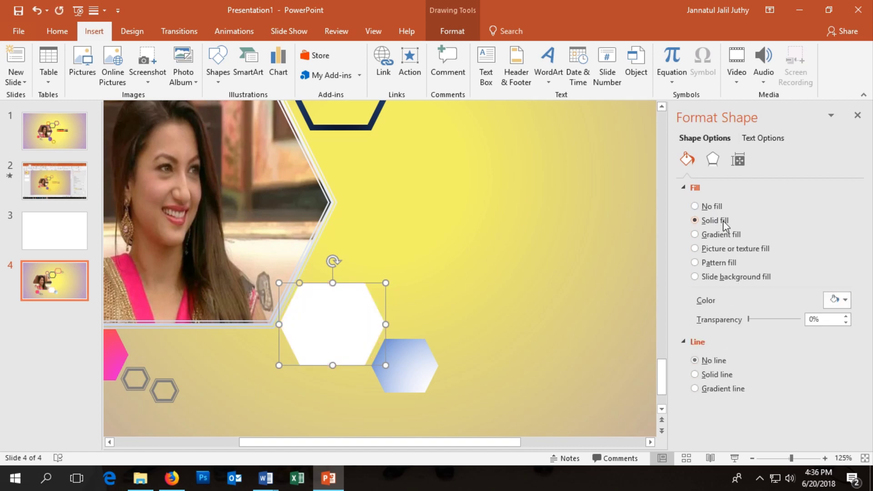
left_click(723, 235)
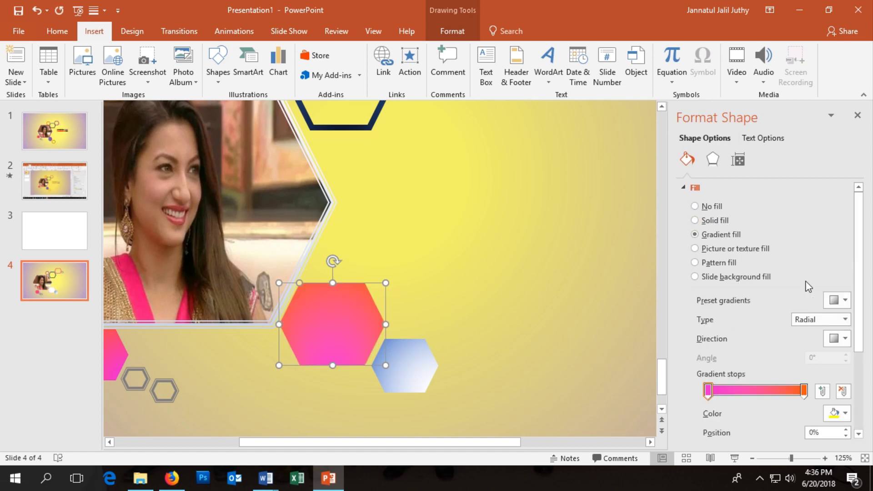
Step: Make the fill gradient's right stop dark blue and change its radiating corner
left_click(803, 390)
left_click(845, 414)
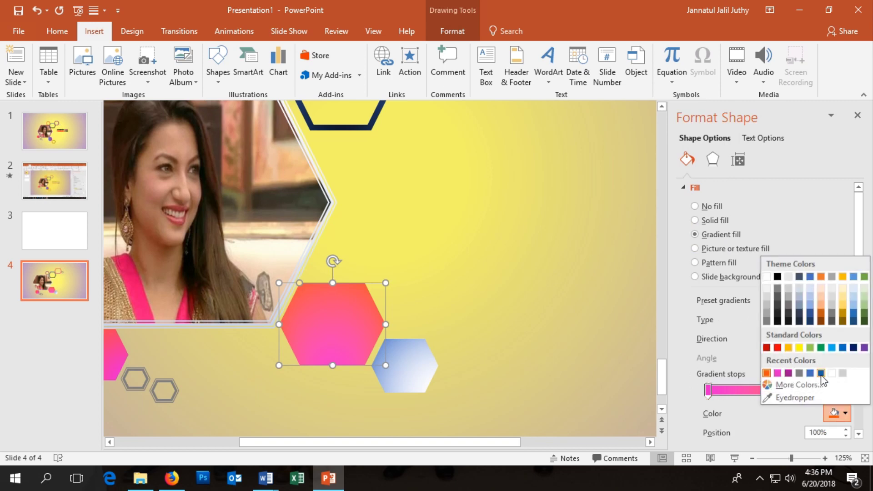
left_click(821, 373)
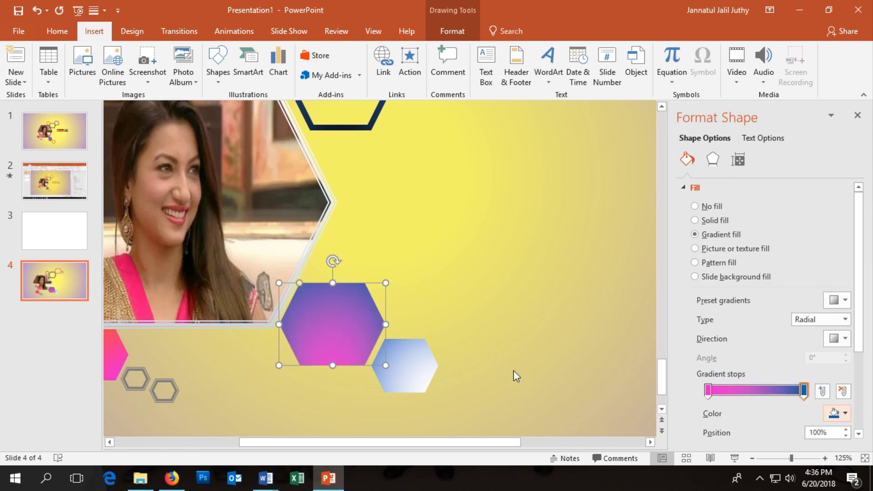
left_click(839, 338)
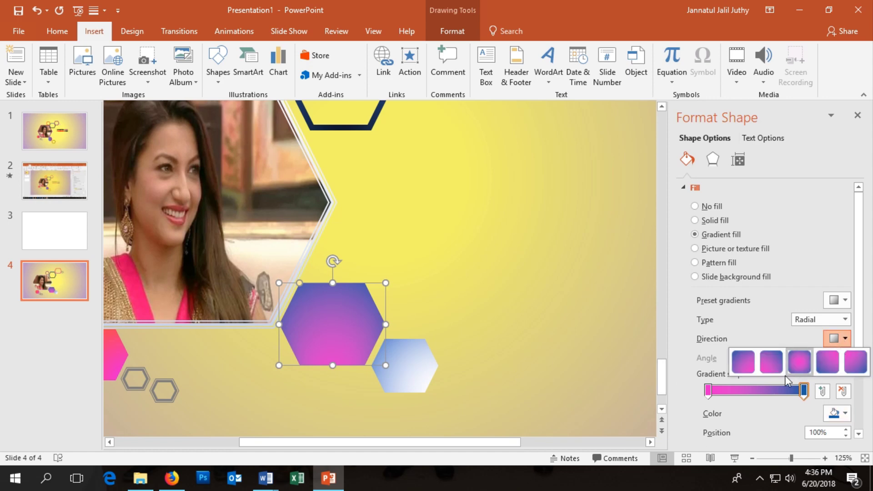
left_click(744, 360)
left_click(399, 380)
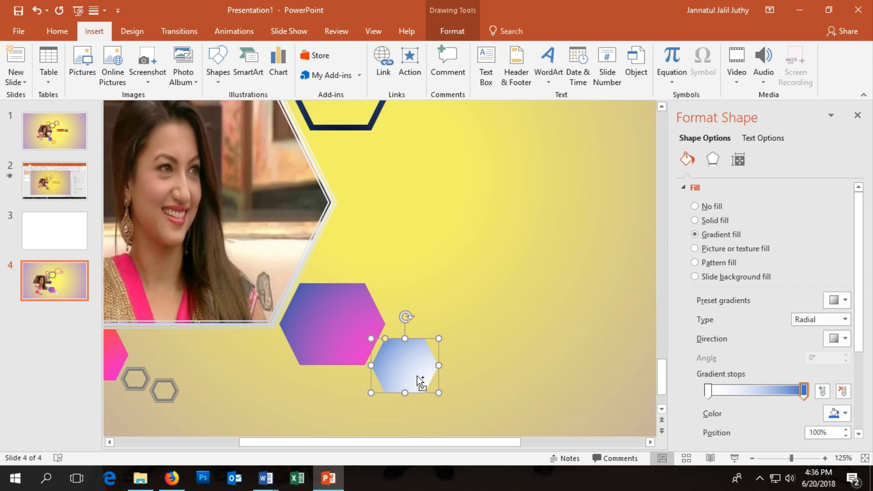
Step: Use Format Painter to copy the top hexagon's pink-red outline onto the small blue hexagon
scroll(406, 364, "down", 5, "ctrl")
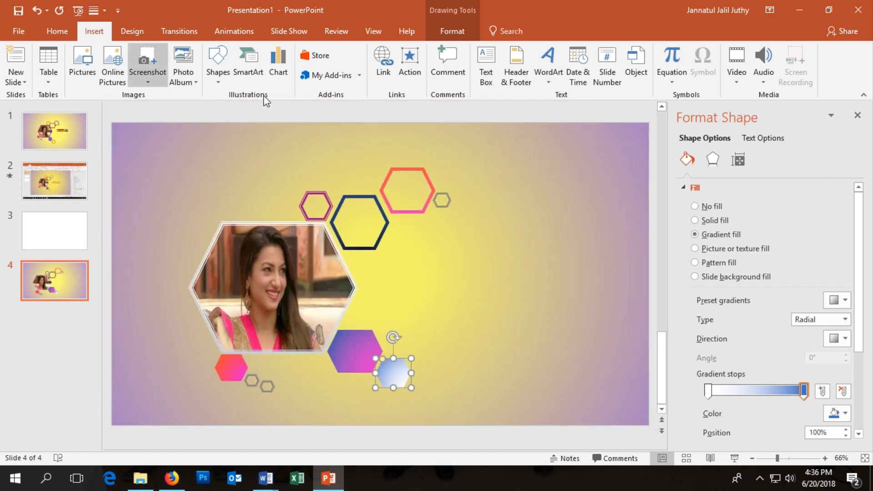
left_click(390, 192)
left_click(395, 212)
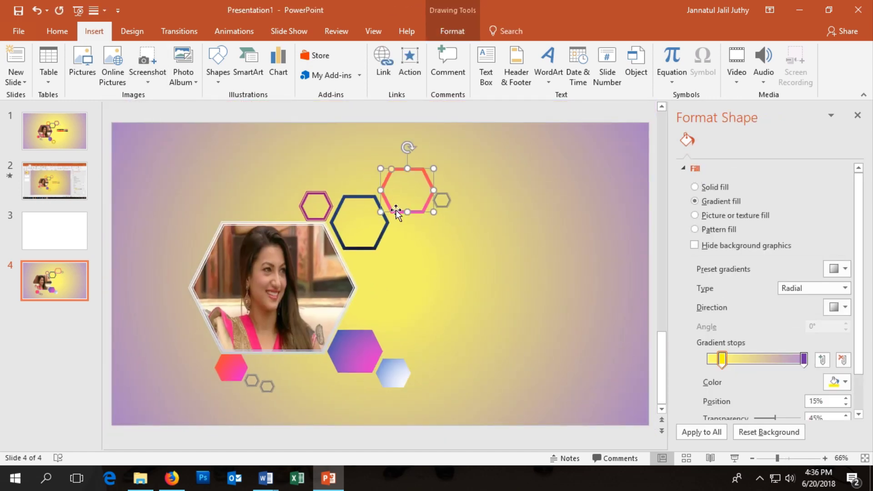
left_click(55, 30)
left_click(77, 82)
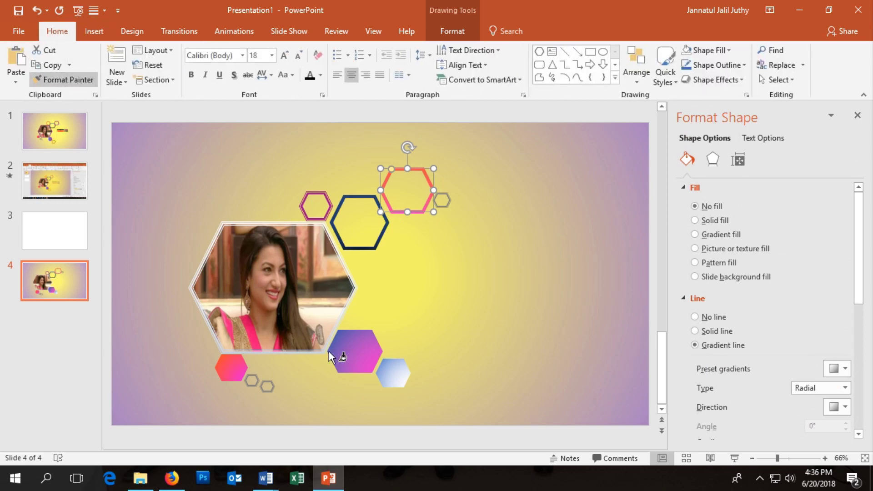
left_click(385, 377)
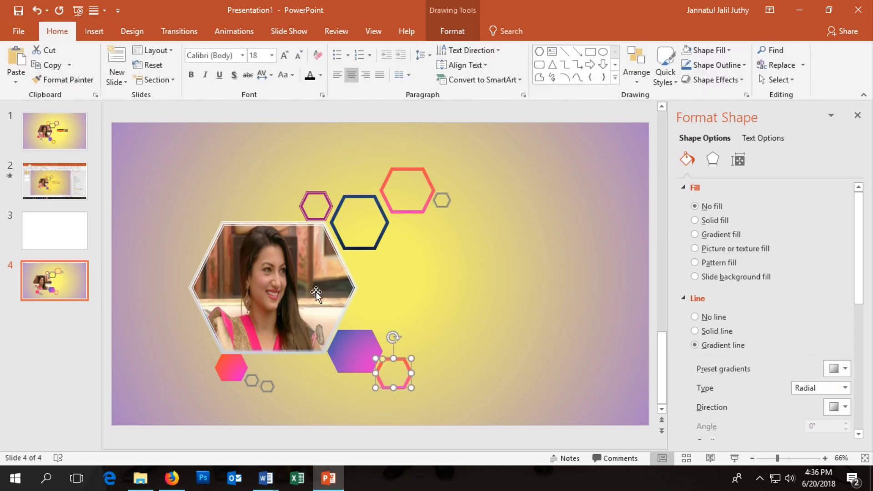
Step: Clear the slide selection and choose the Insert > Text Box tool
scroll(403, 310, "down", 2, "ctrl")
left_click(421, 319)
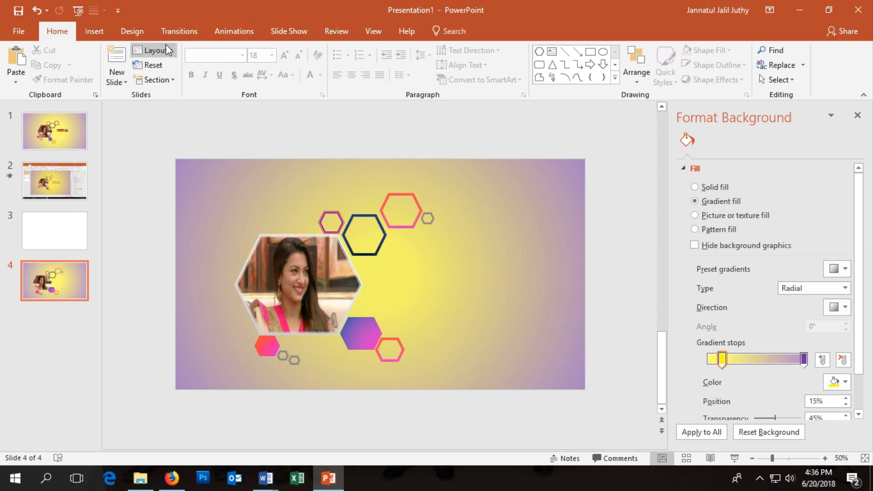
left_click(102, 30)
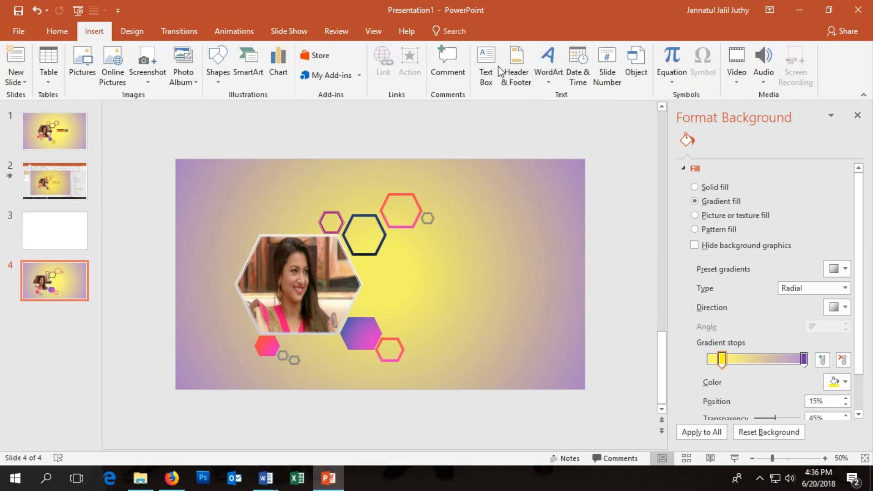
left_click(486, 66)
Step: Draw a text box right of the photo and type 'Presentation Layout'
left_click(403, 268)
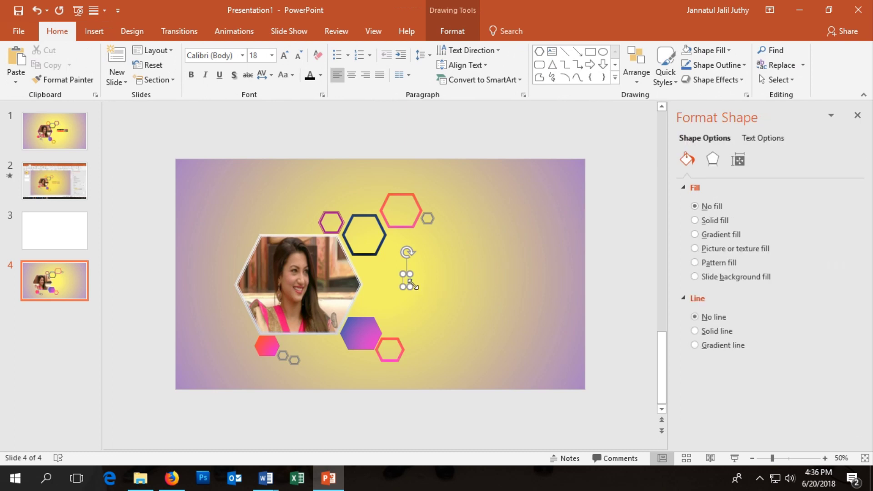
left_click_drag(499, 311, 541, 295)
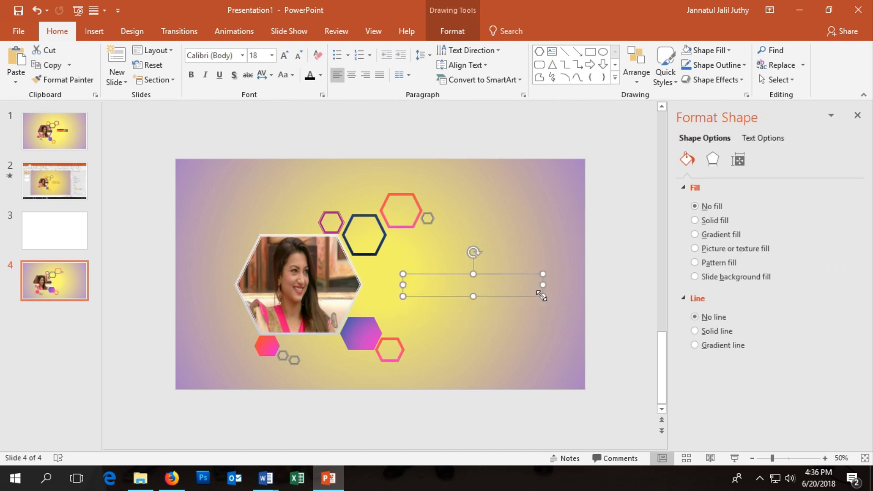
left_click(460, 283)
type("Presentation")
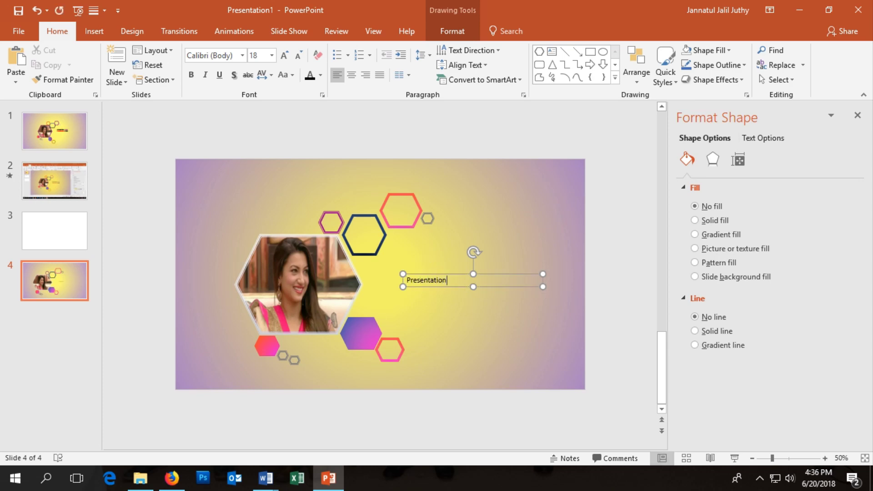
type(" L")
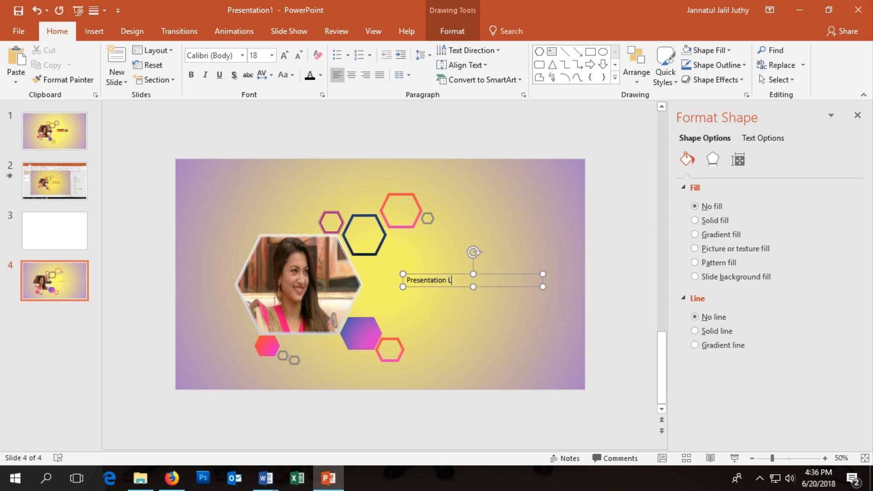
type("ayout")
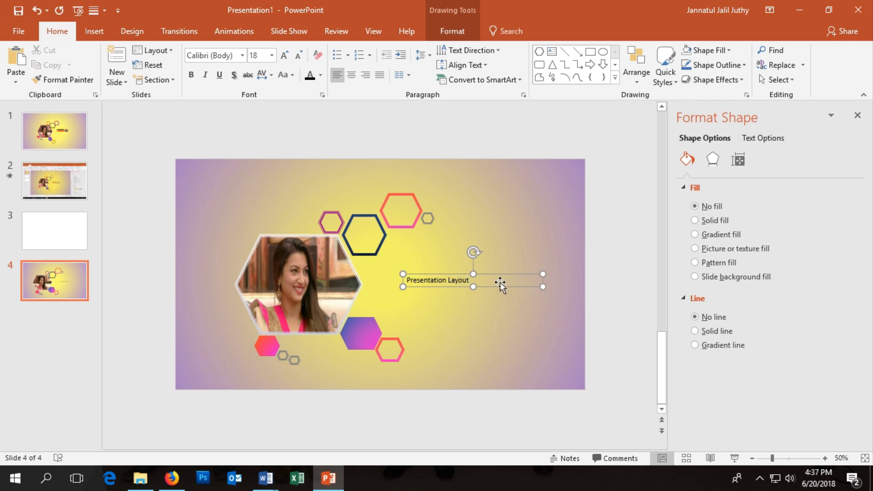
Step: Format the heading bold in Adobe Fan Heiti Std B at 24 pt
triple_click(465, 279)
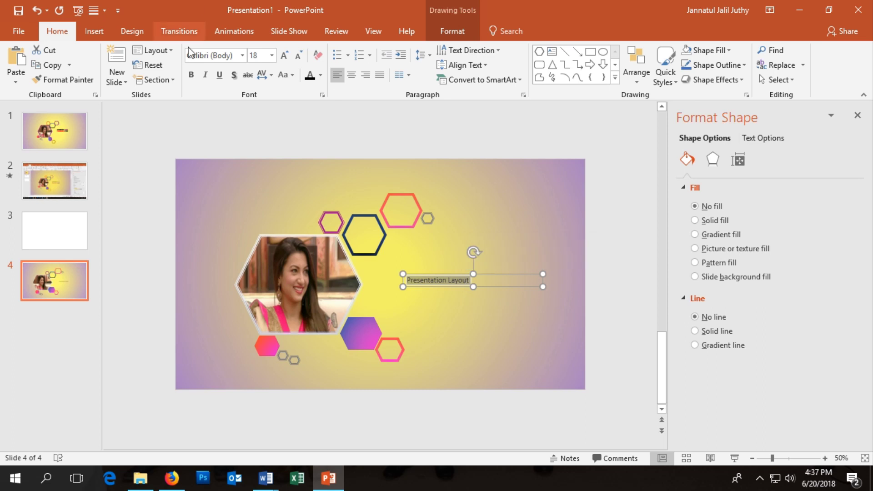
left_click(191, 75)
left_click(242, 55)
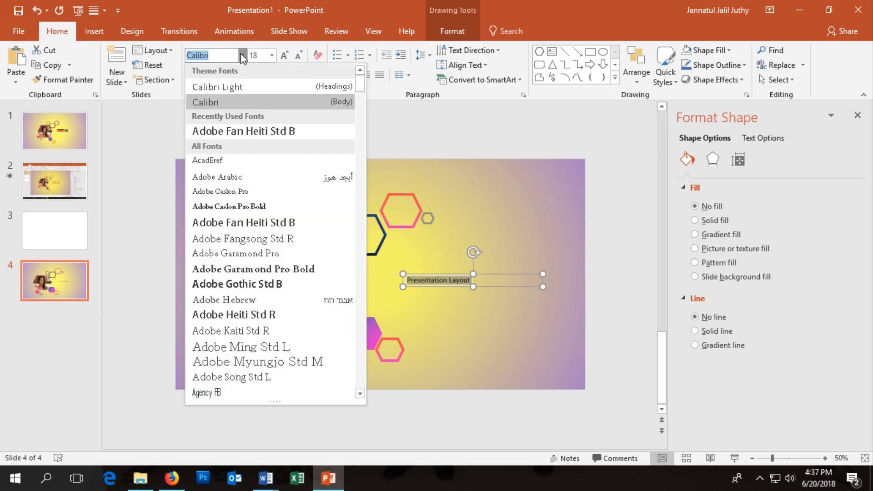
left_click(240, 128)
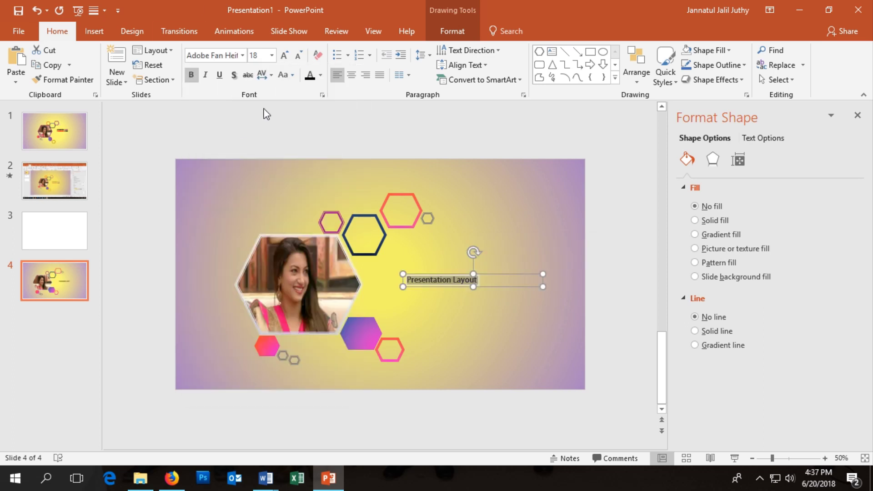
left_click(289, 62)
left_click(290, 62)
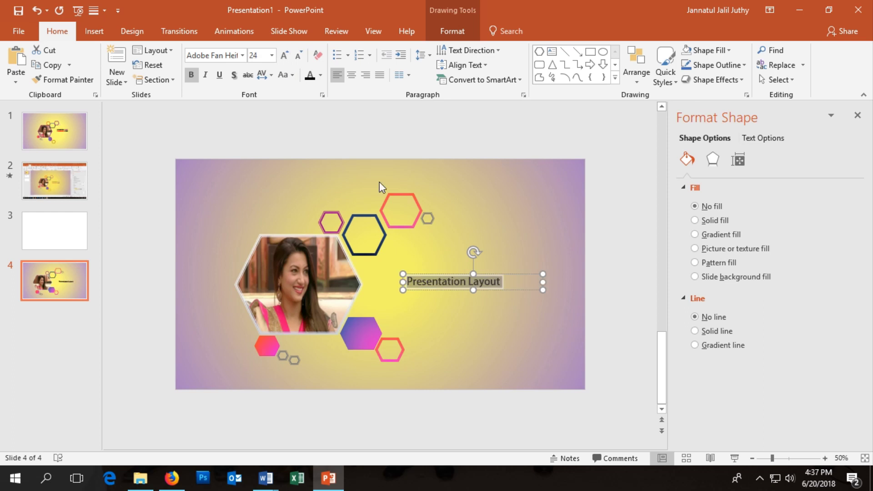
Step: Colour the word 'Layout' purple
left_click(473, 284)
left_click_drag(471, 281, 500, 282)
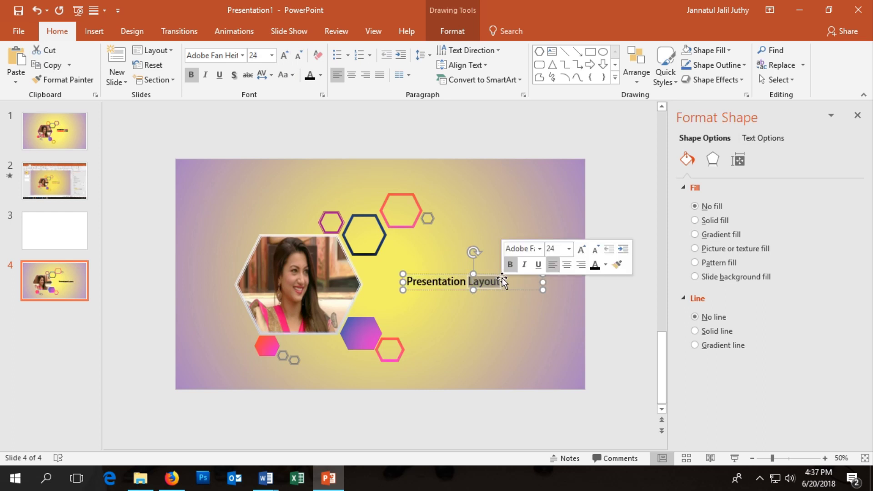
left_click(321, 75)
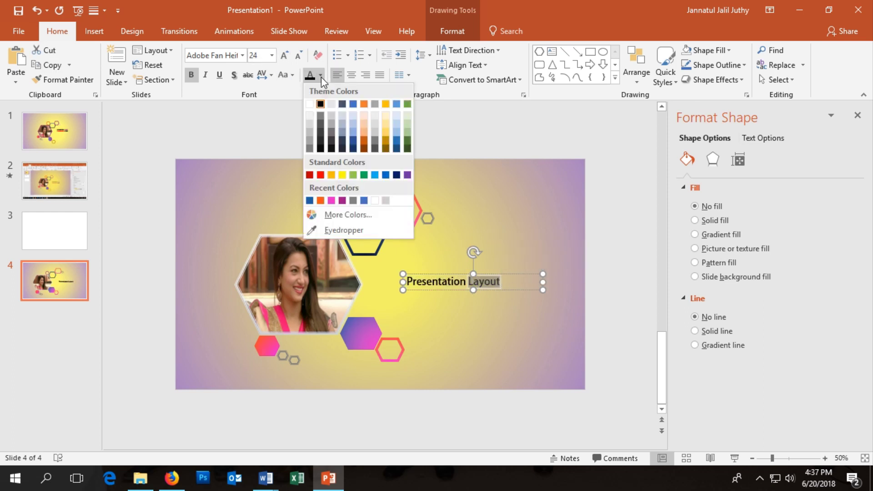
left_click(342, 200)
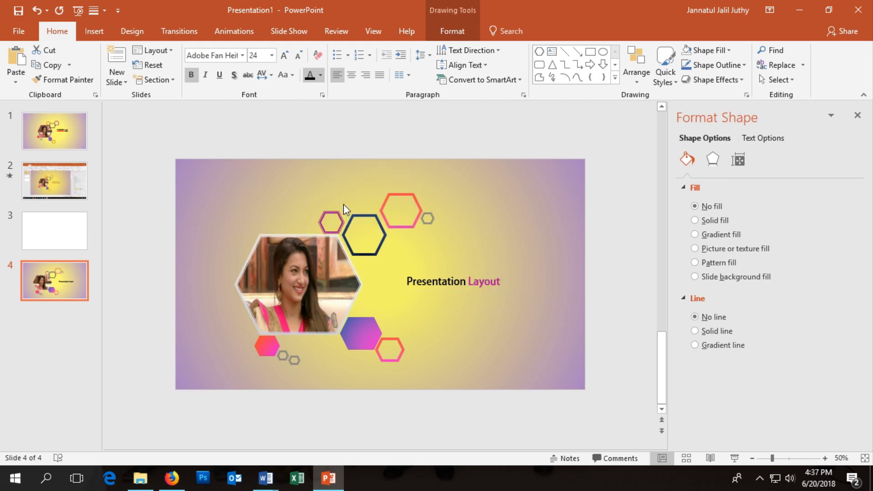
left_click(481, 307)
left_click(479, 284)
left_click(479, 296)
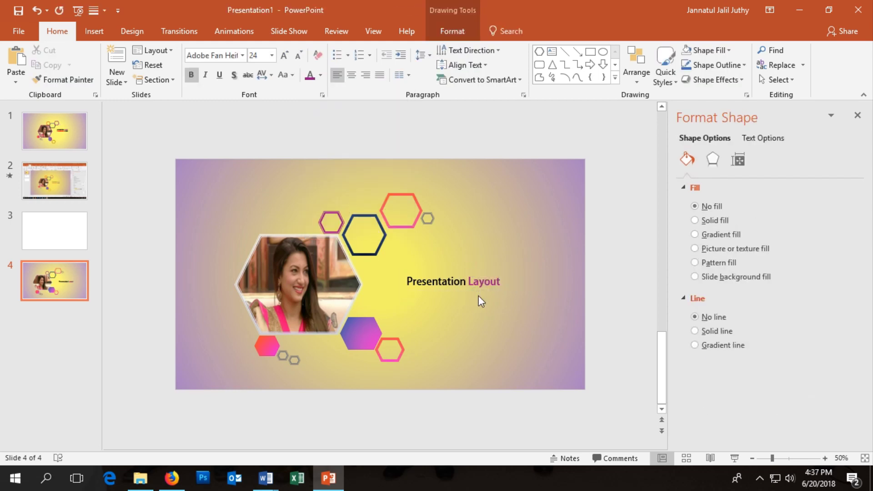
left_click(480, 279)
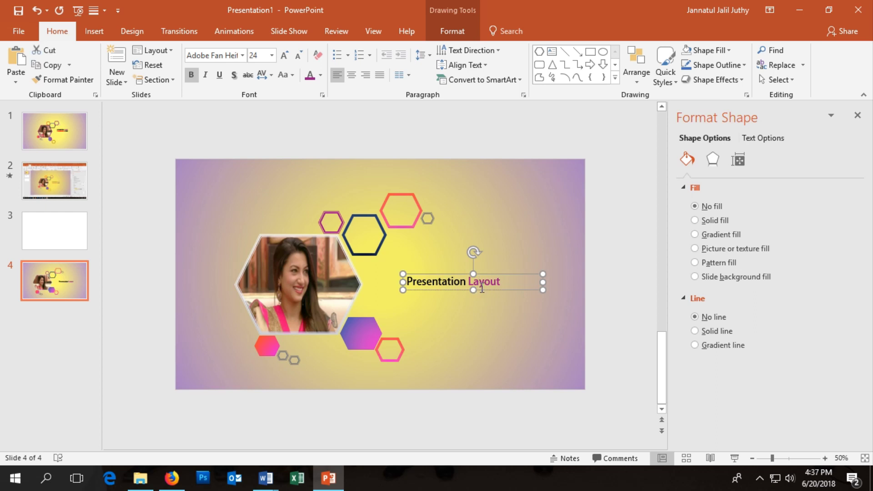
Step: Duplicate the text box directly below the original and make the copy black
key("ctrl+d")
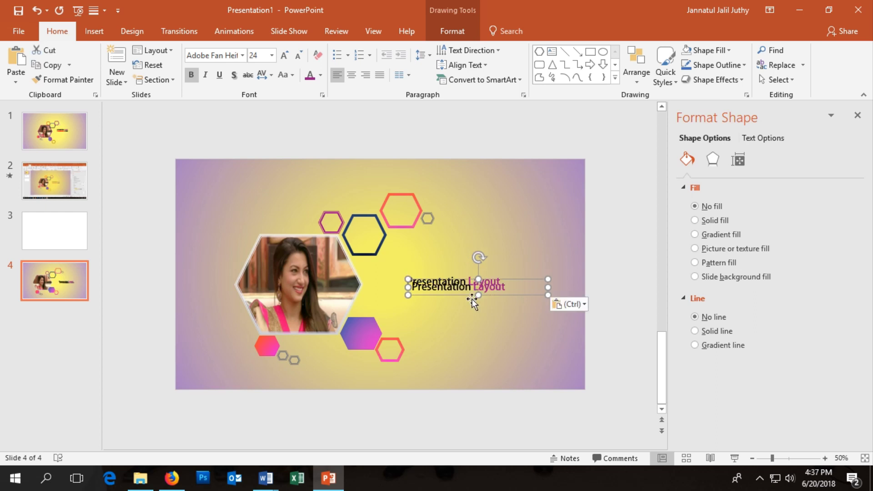
left_click_drag(471, 295, 465, 301)
left_click(466, 294)
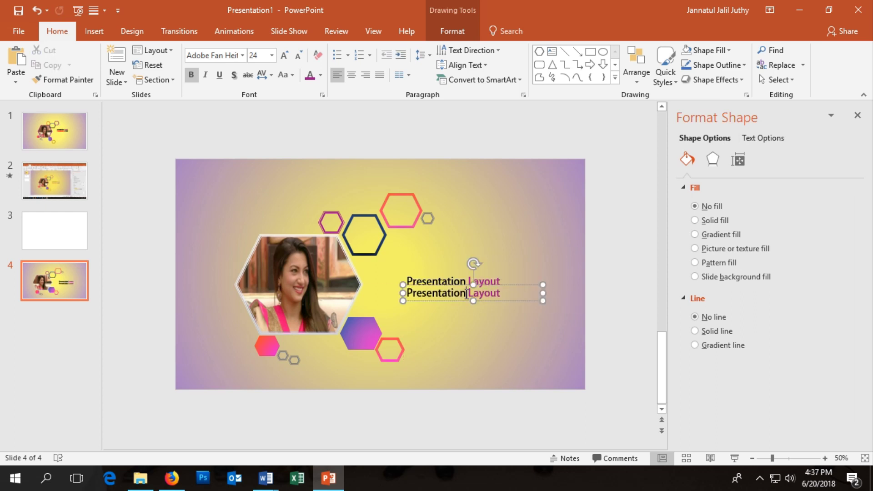
triple_click(467, 293)
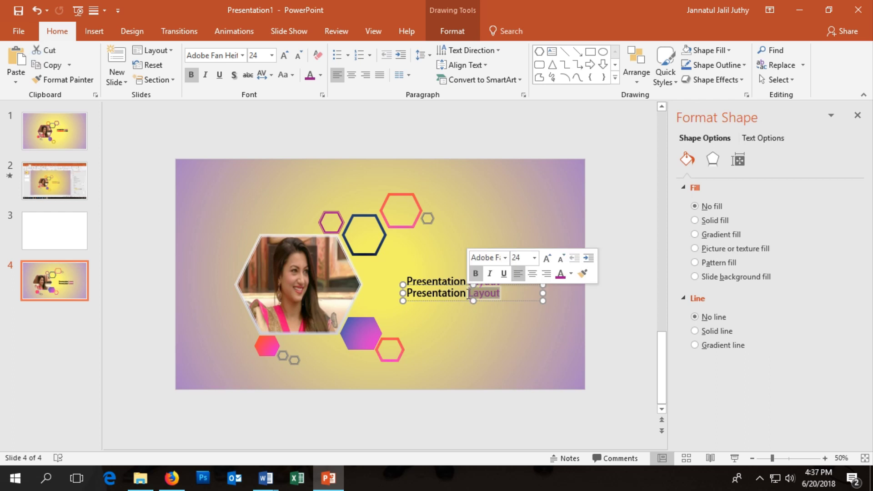
left_click(320, 75)
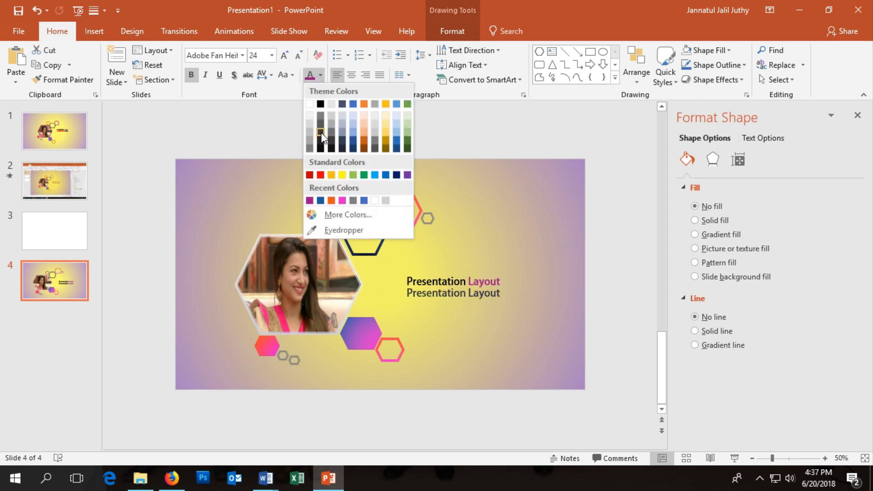
left_click(321, 148)
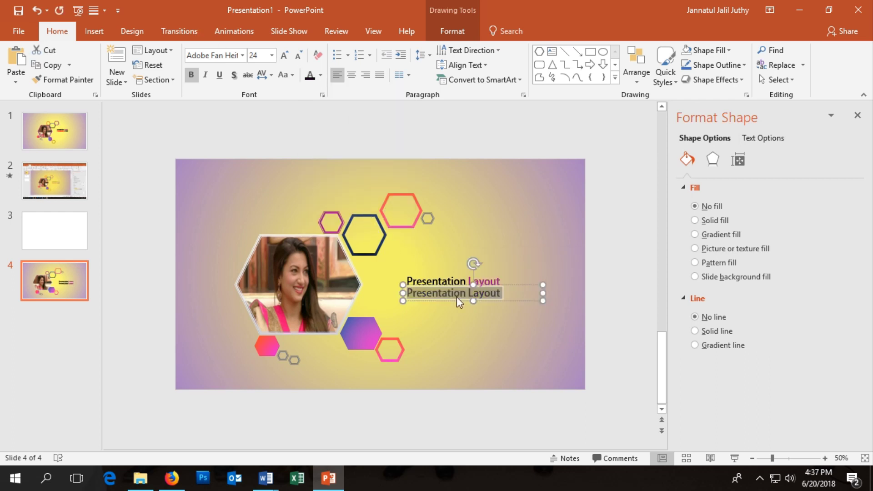
Step: Colour 'Presentation' on the second line red
key("Right")
left_click_drag(470, 297, 383, 290)
left_click(321, 75)
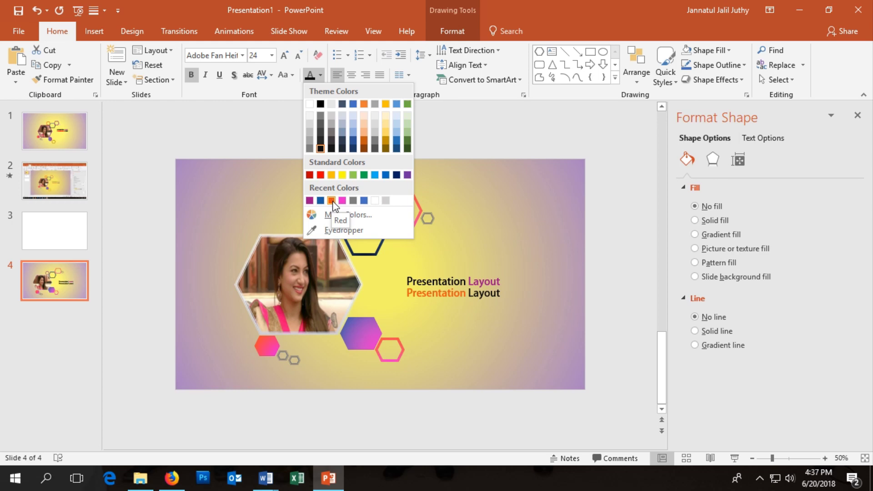
left_click(332, 201)
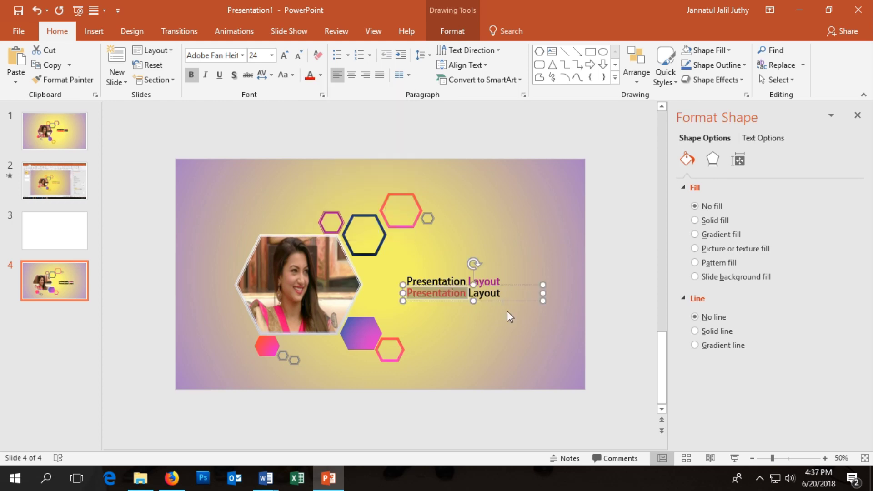
left_click(448, 211)
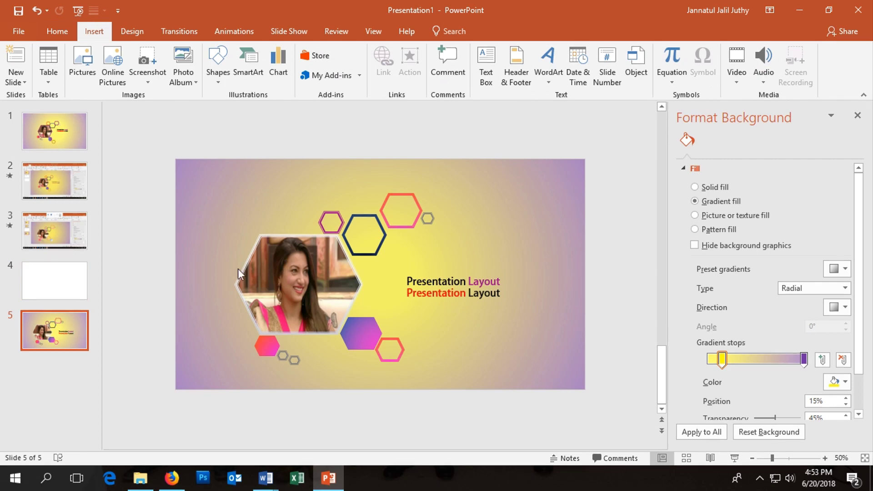
Step: Present the finished hexagon slide full screen with the status-bar Slide Show button
left_click(734, 458)
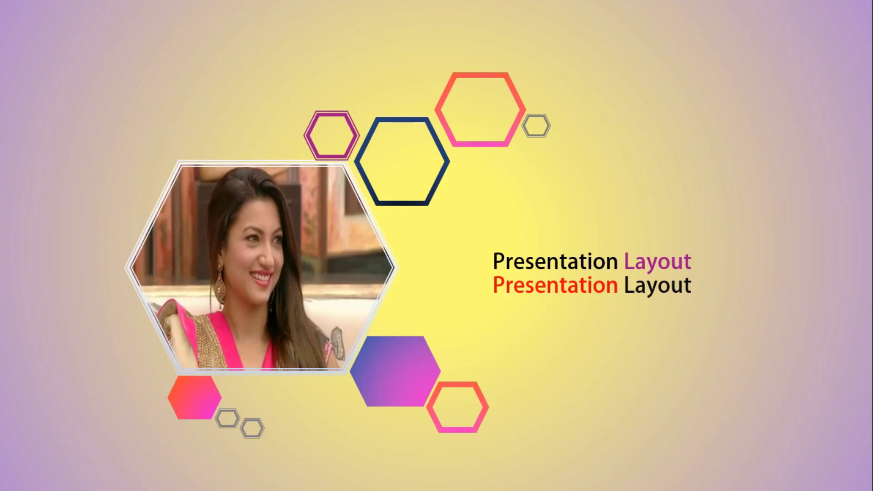